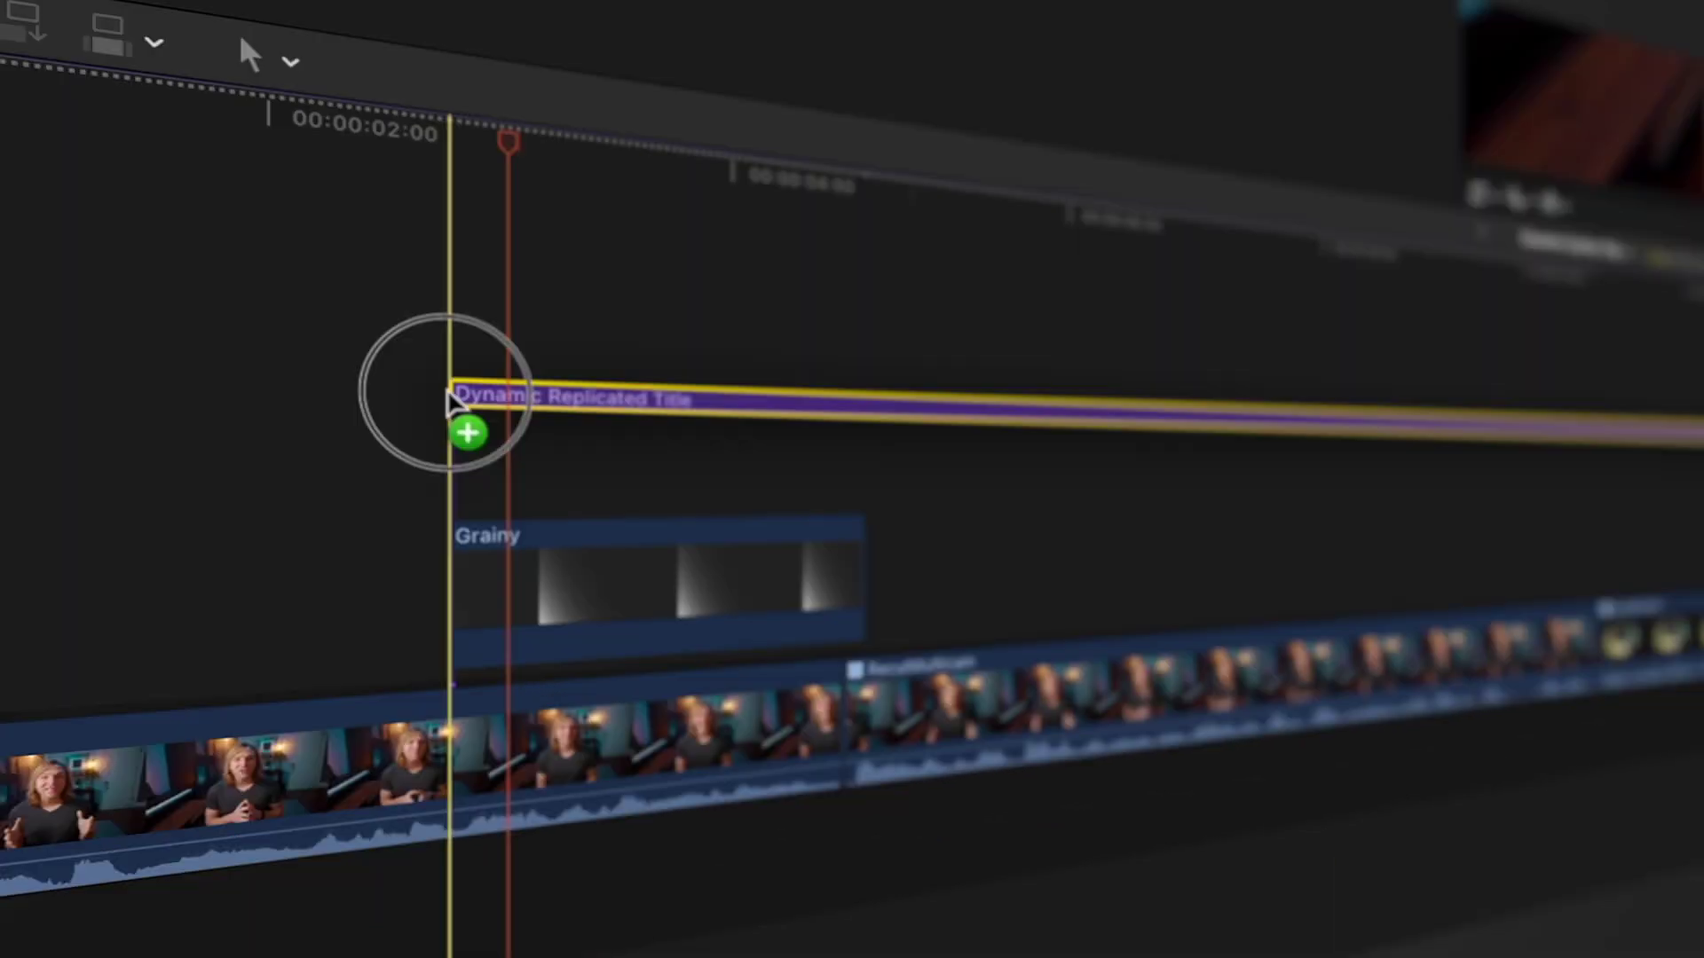
# Place the Dynamic Replicated Title above the clips and retitle it 'LIKE & SUBSCRIBE!'
pyautogui.moveTo(447, 389); pyautogui.dragTo(524, 369)
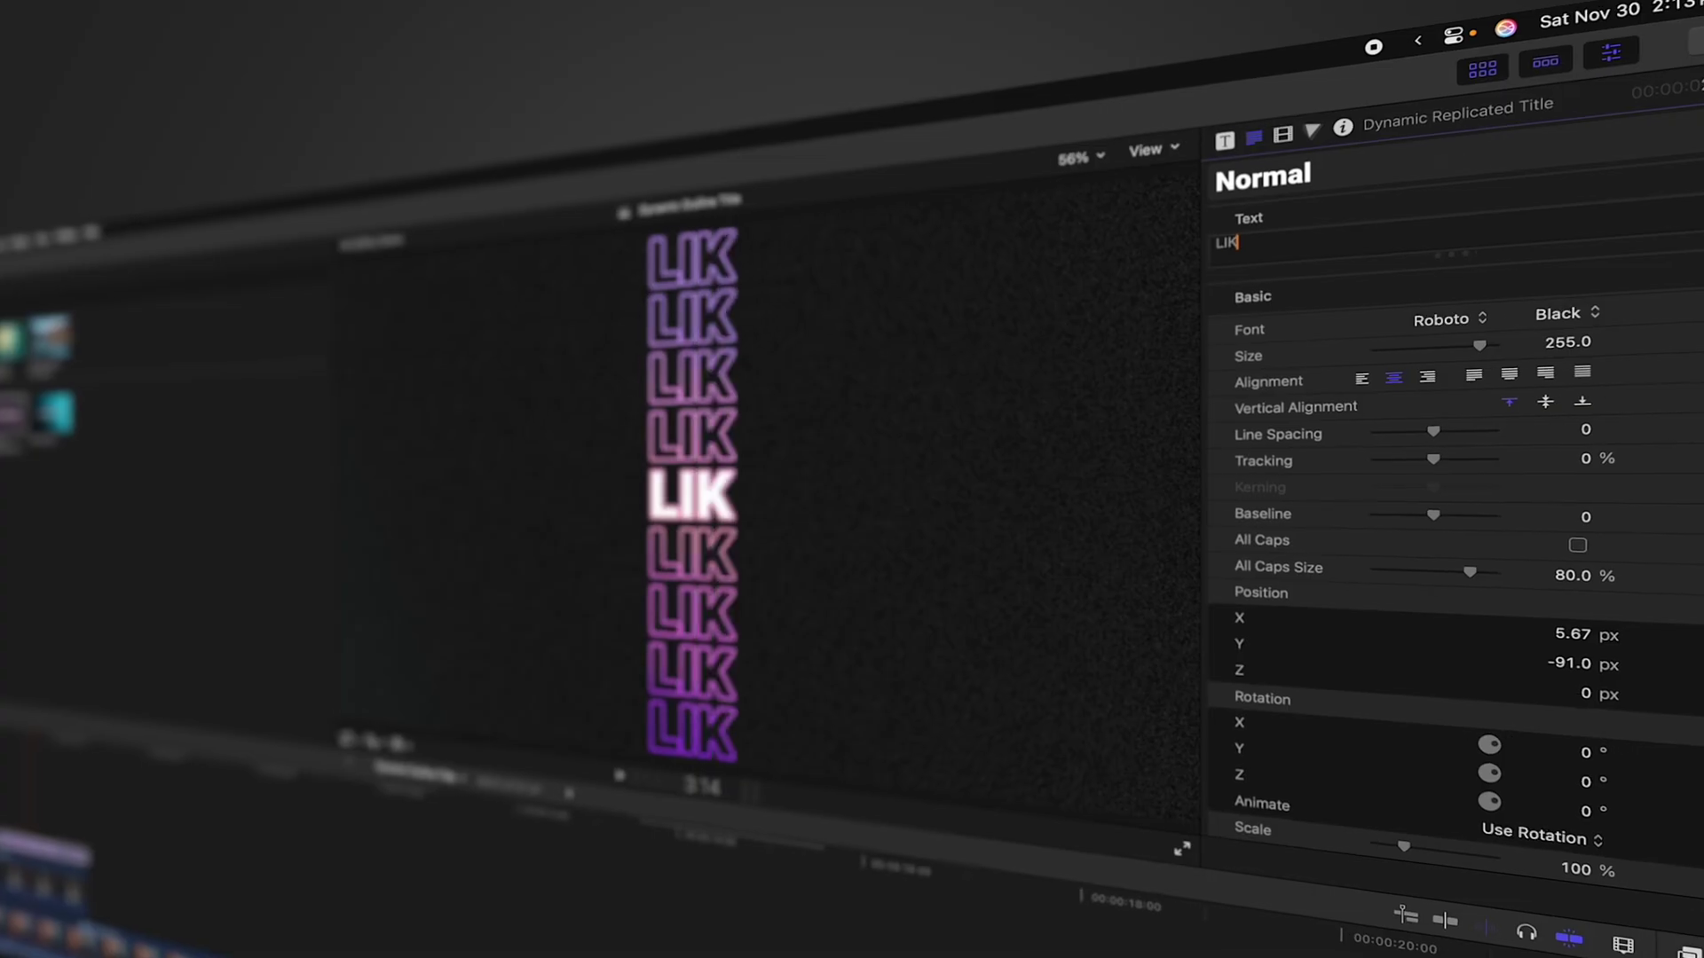
pyautogui.write('E & SUB')
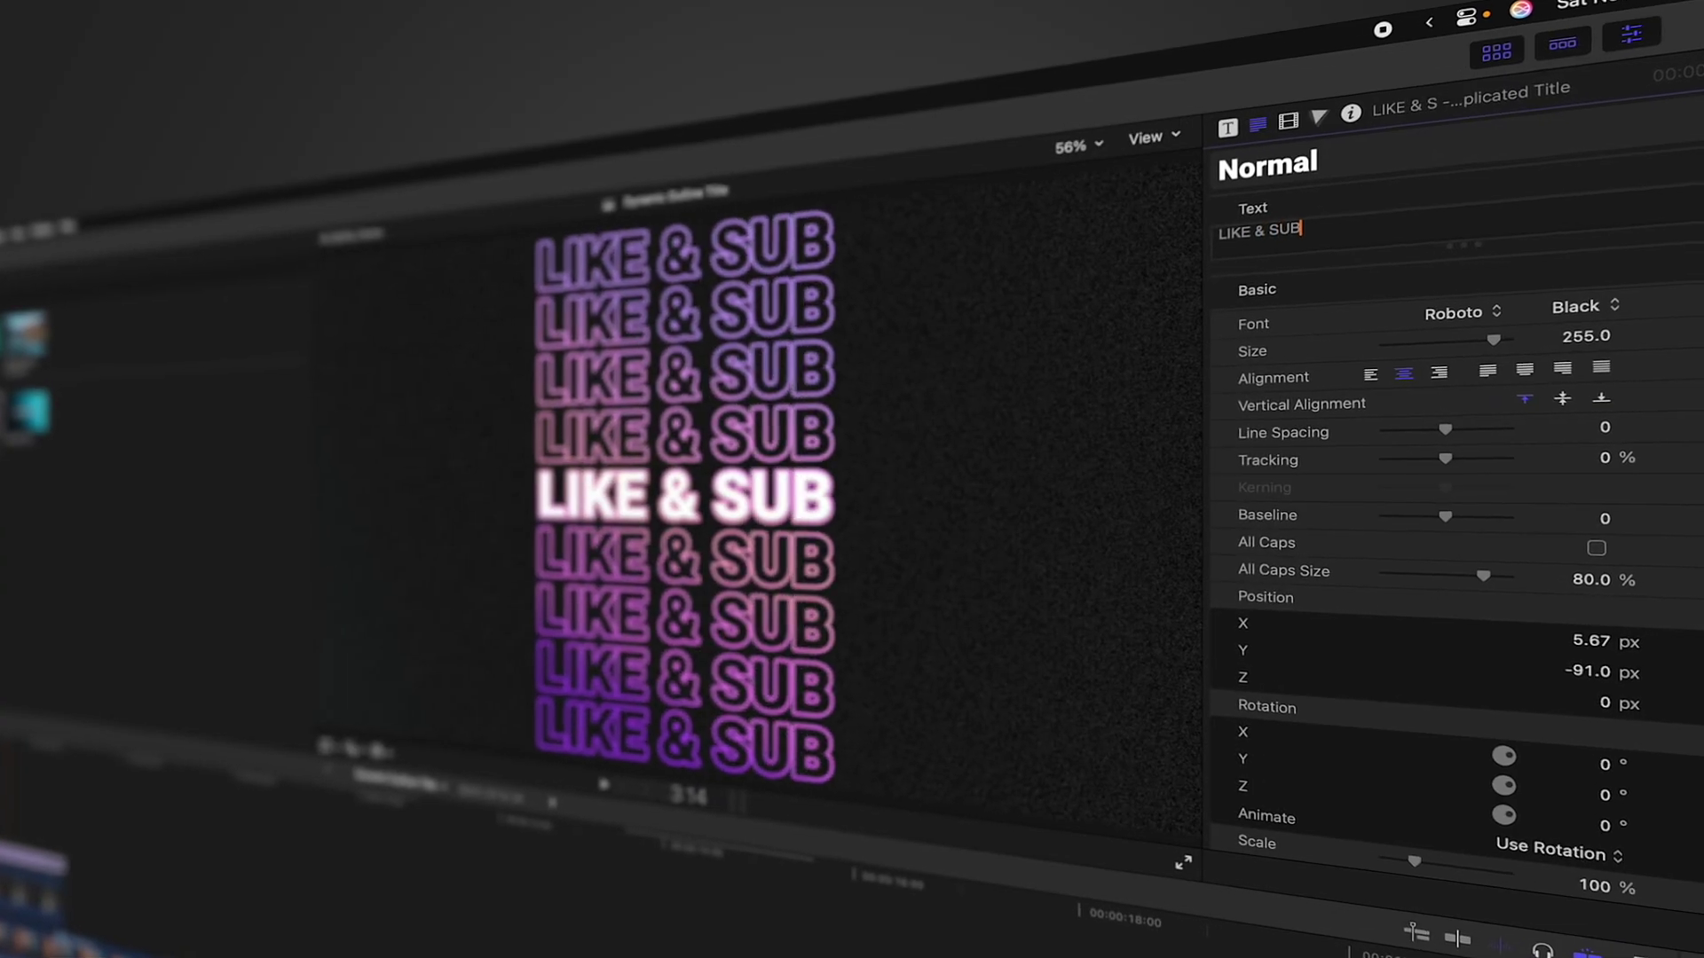
pyautogui.write('SCRIBE!')
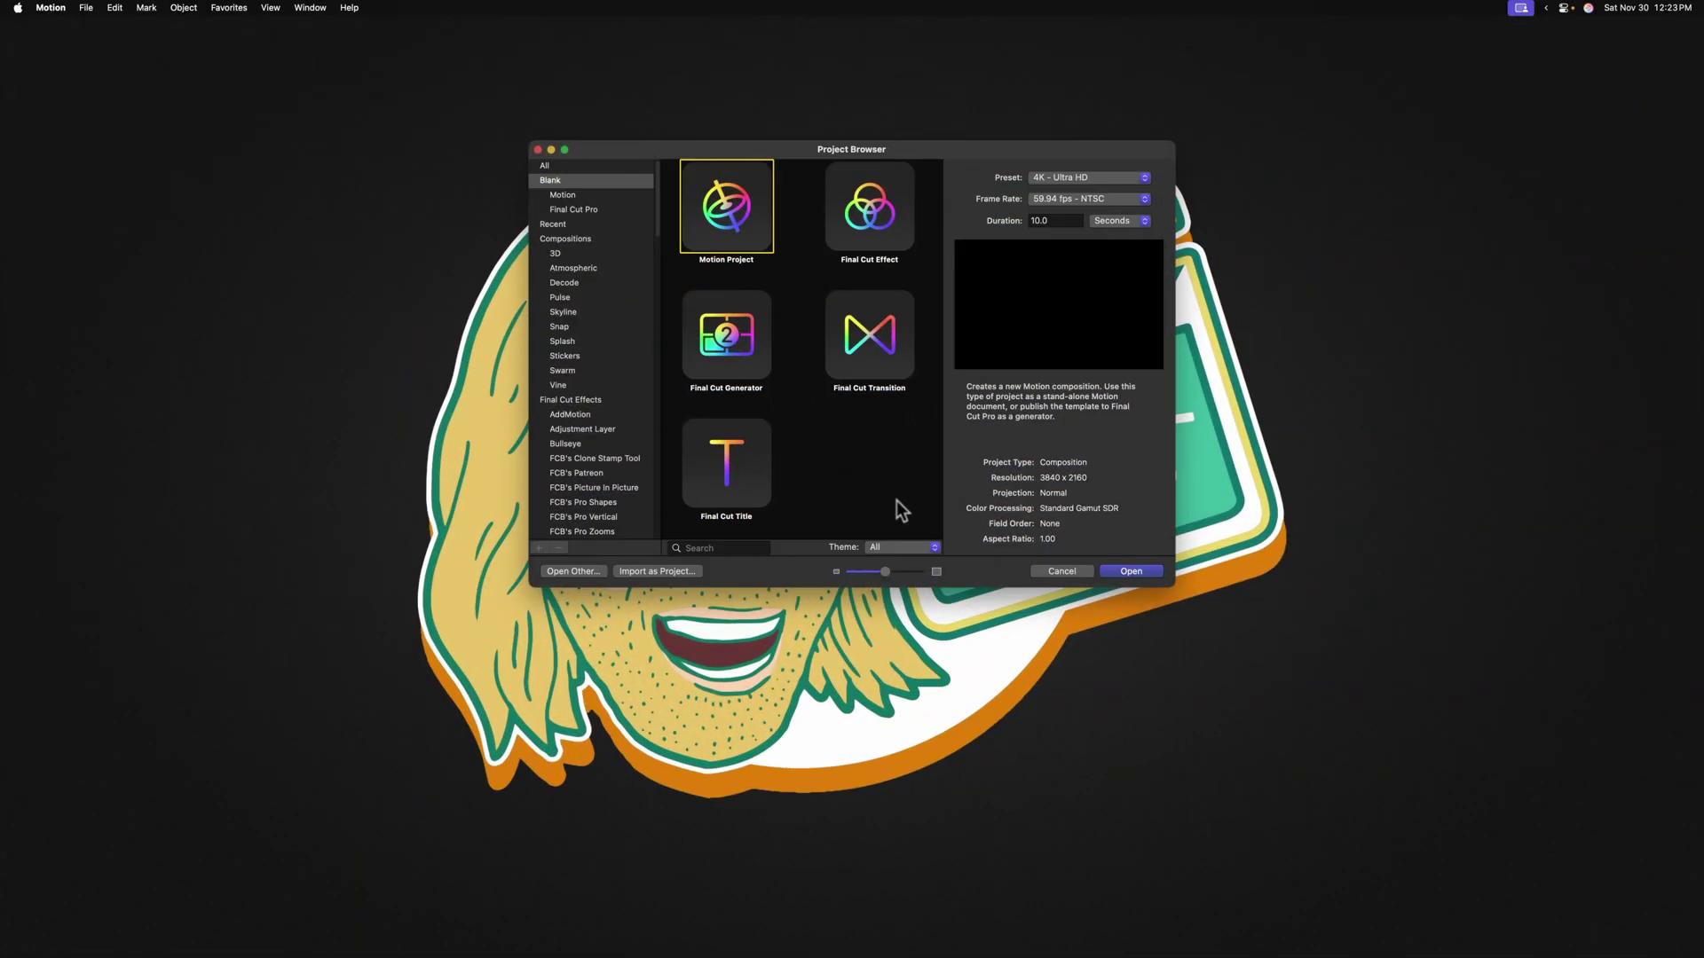
# Create and open a new Final Cut Title project from Motion's Project Browser
pyautogui.click(766, 474)
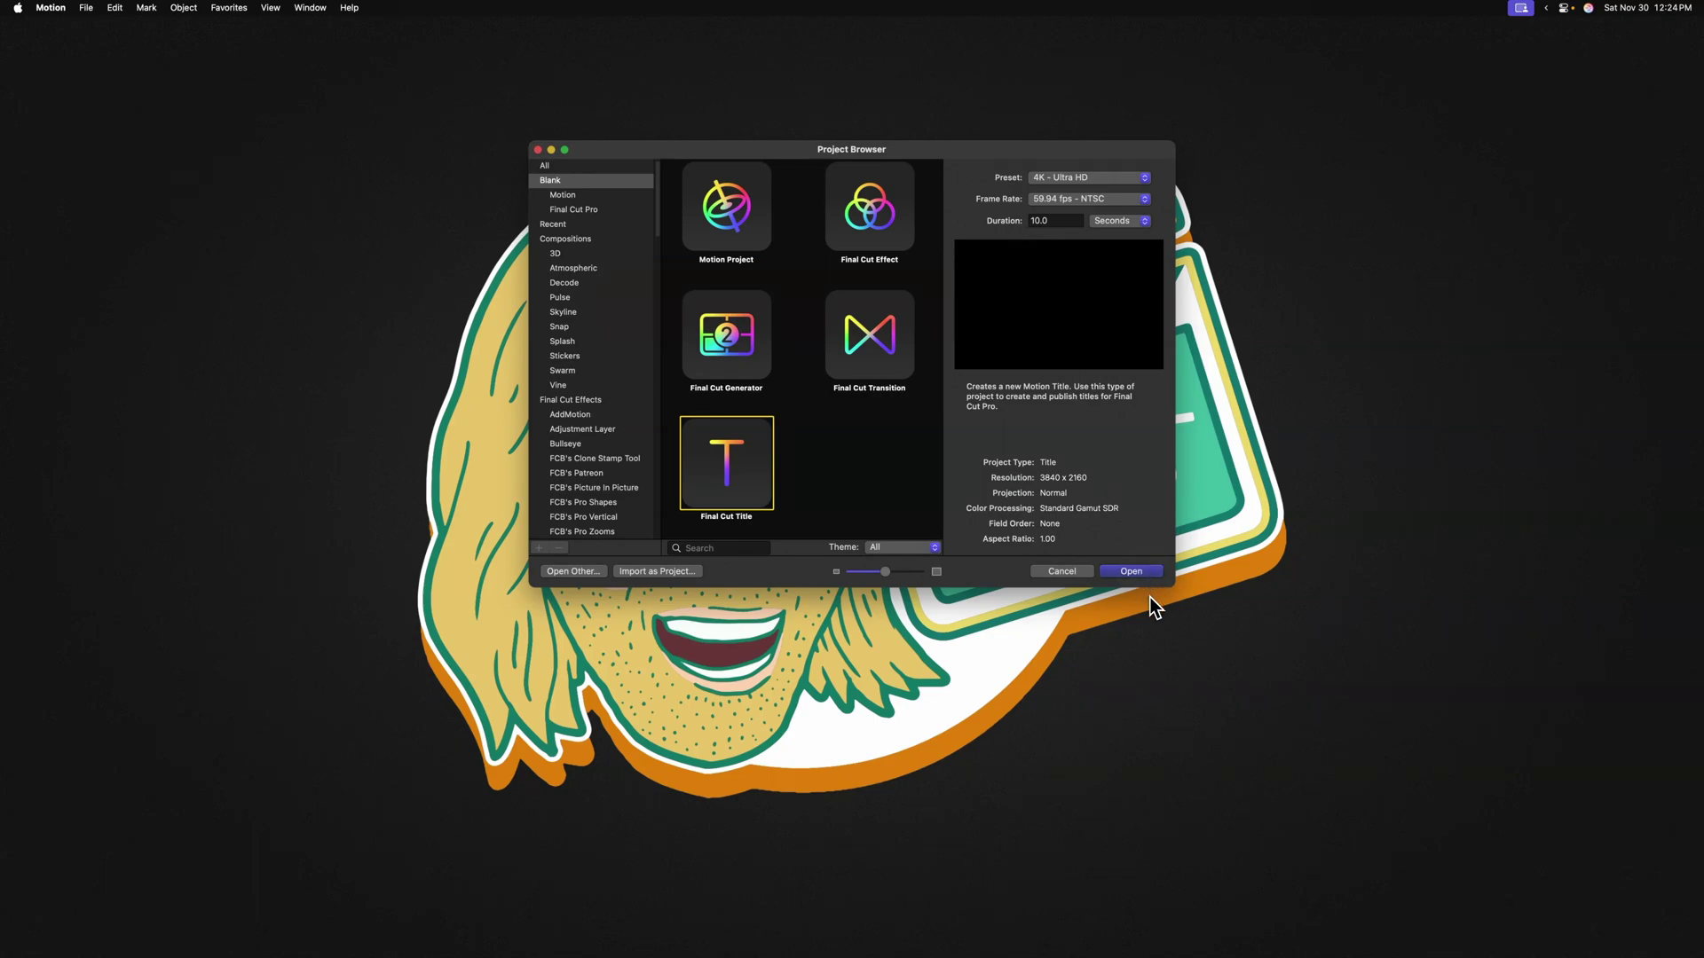
pyautogui.click(1140, 573)
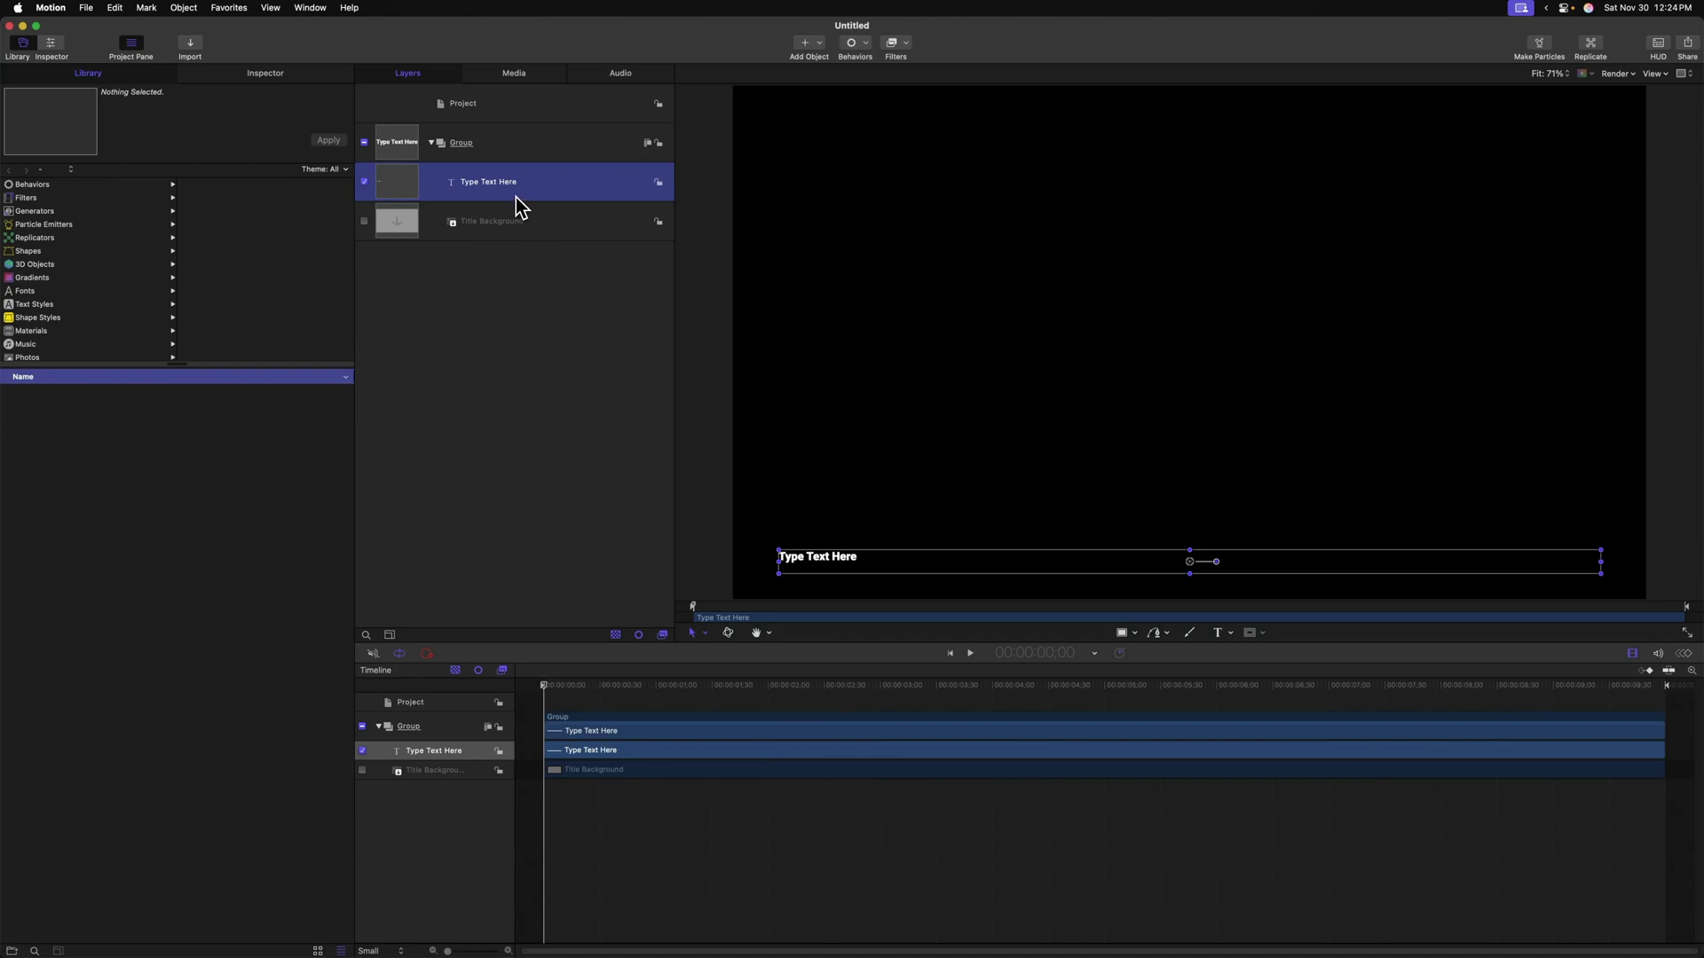
# Delete the Type Text Here and Title Background layers, then place a new text layer on the canvas
pyautogui.keyDown('shift'); pyautogui.click(525, 224); pyautogui.keyUp('shift')
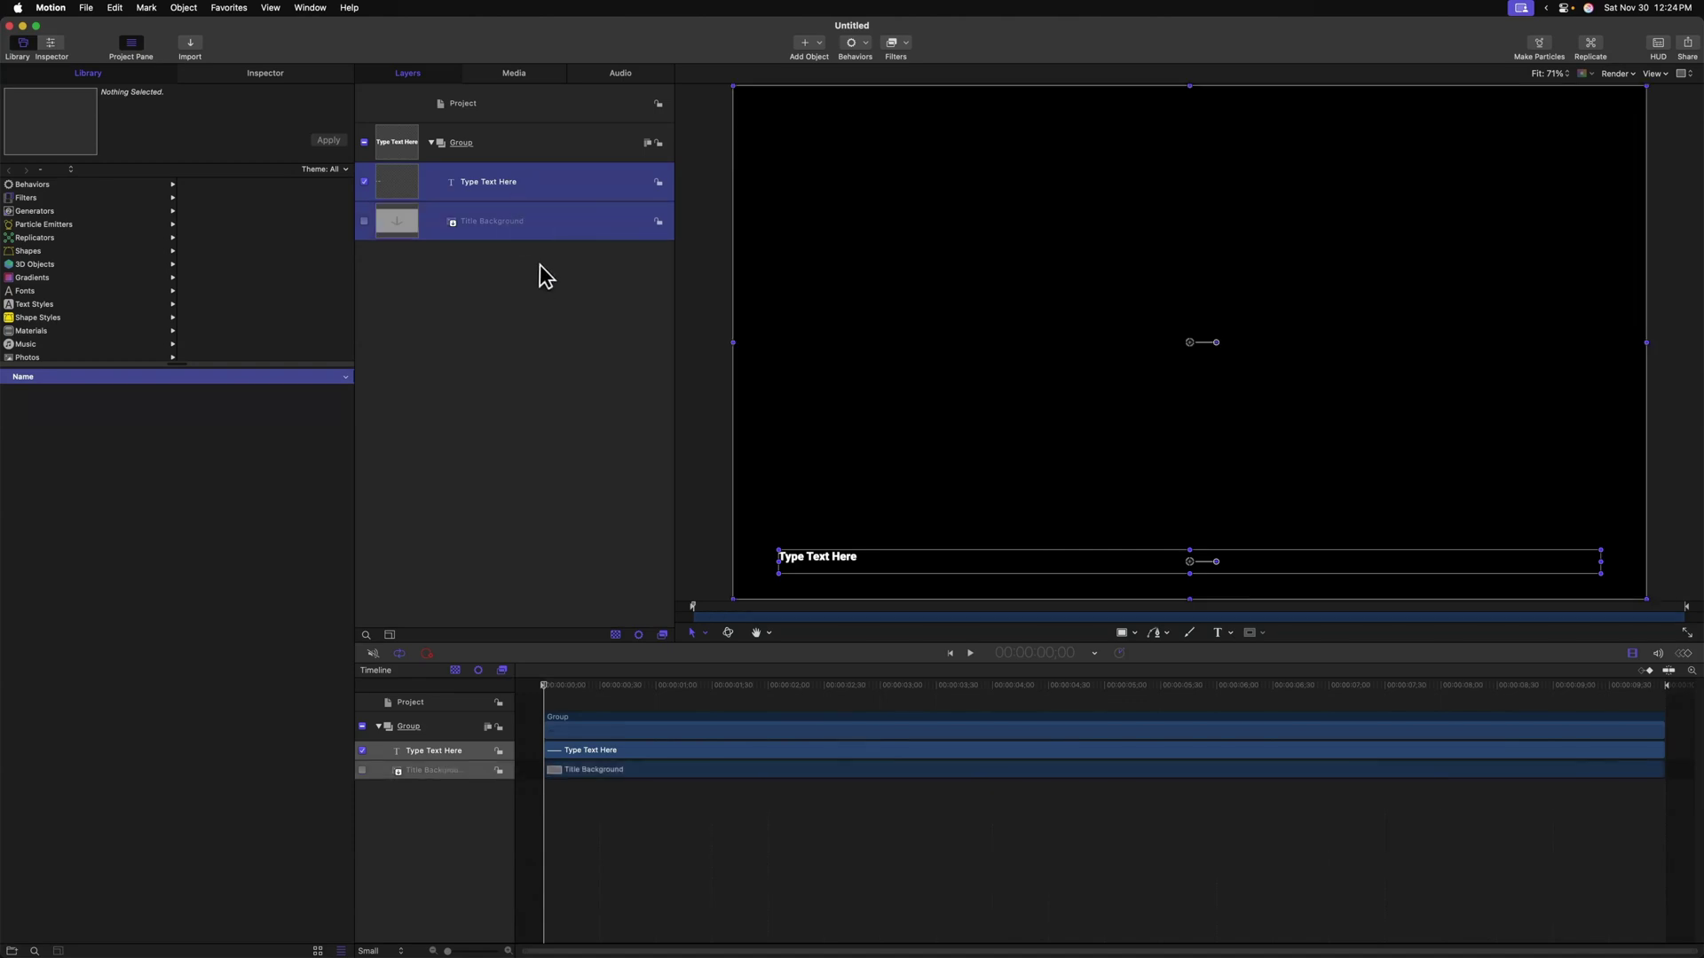
pyautogui.press('Delete')
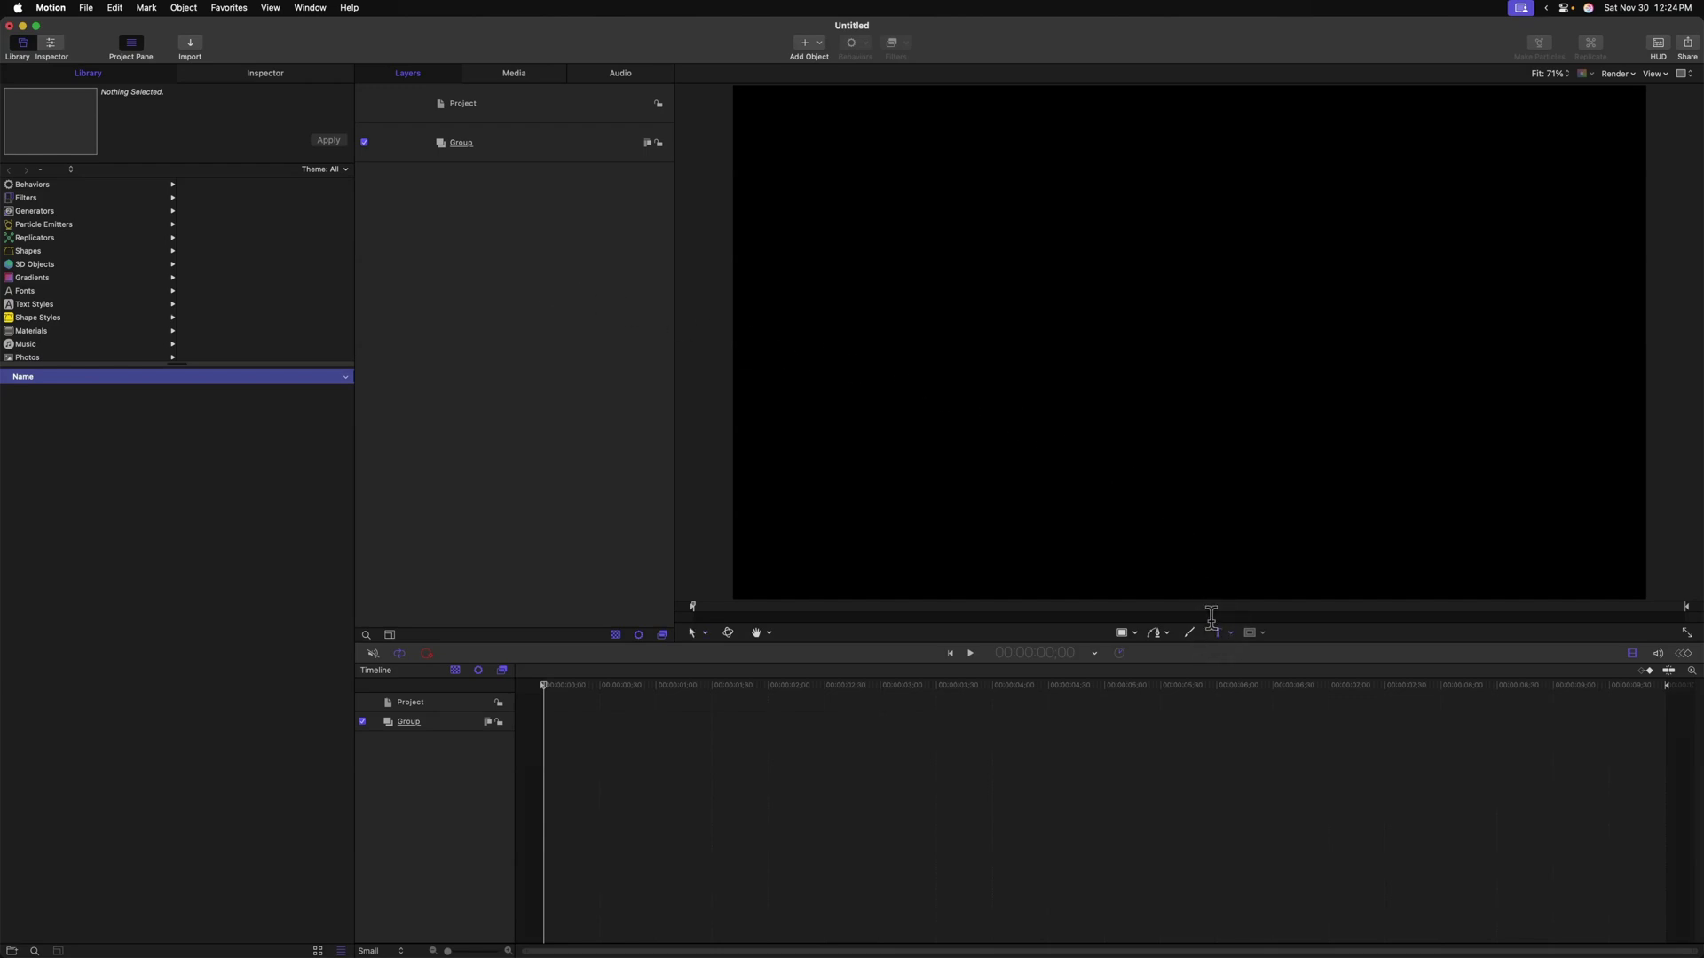
pyautogui.click(1089, 326)
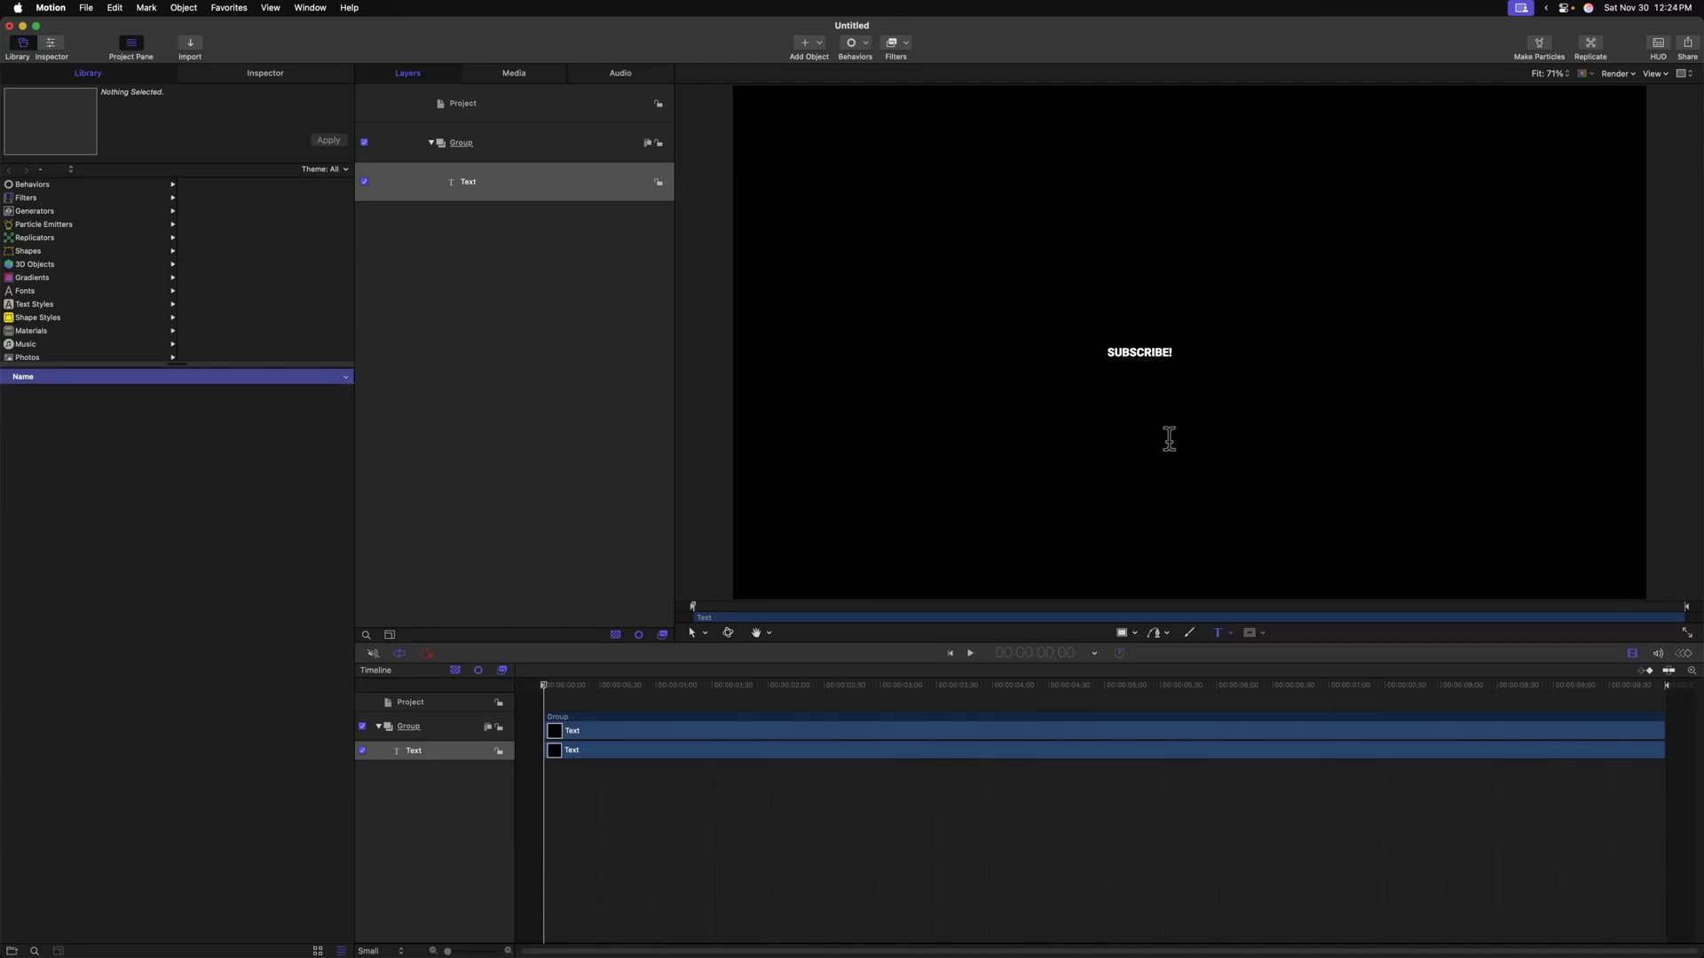
# Set the SUBSCRIBE! text size to 288 and centre-align it
pyautogui.click(290, 73)
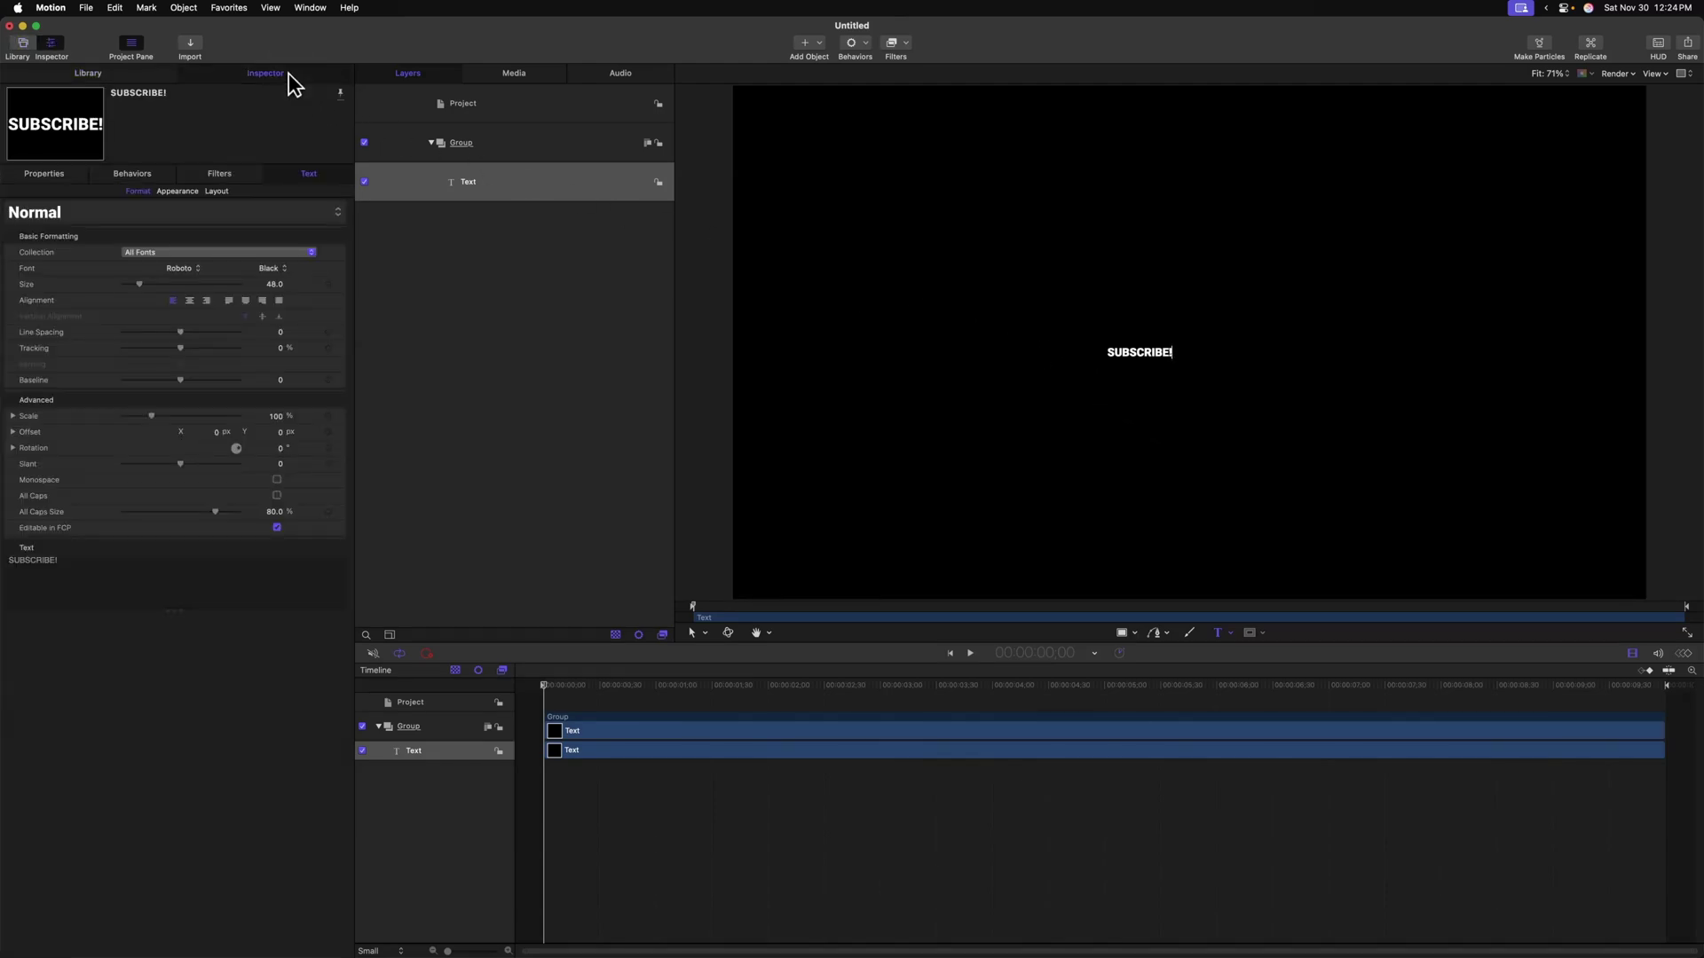
pyautogui.moveTo(148, 285); pyautogui.dragTo(232, 285)
pyautogui.click(189, 302)
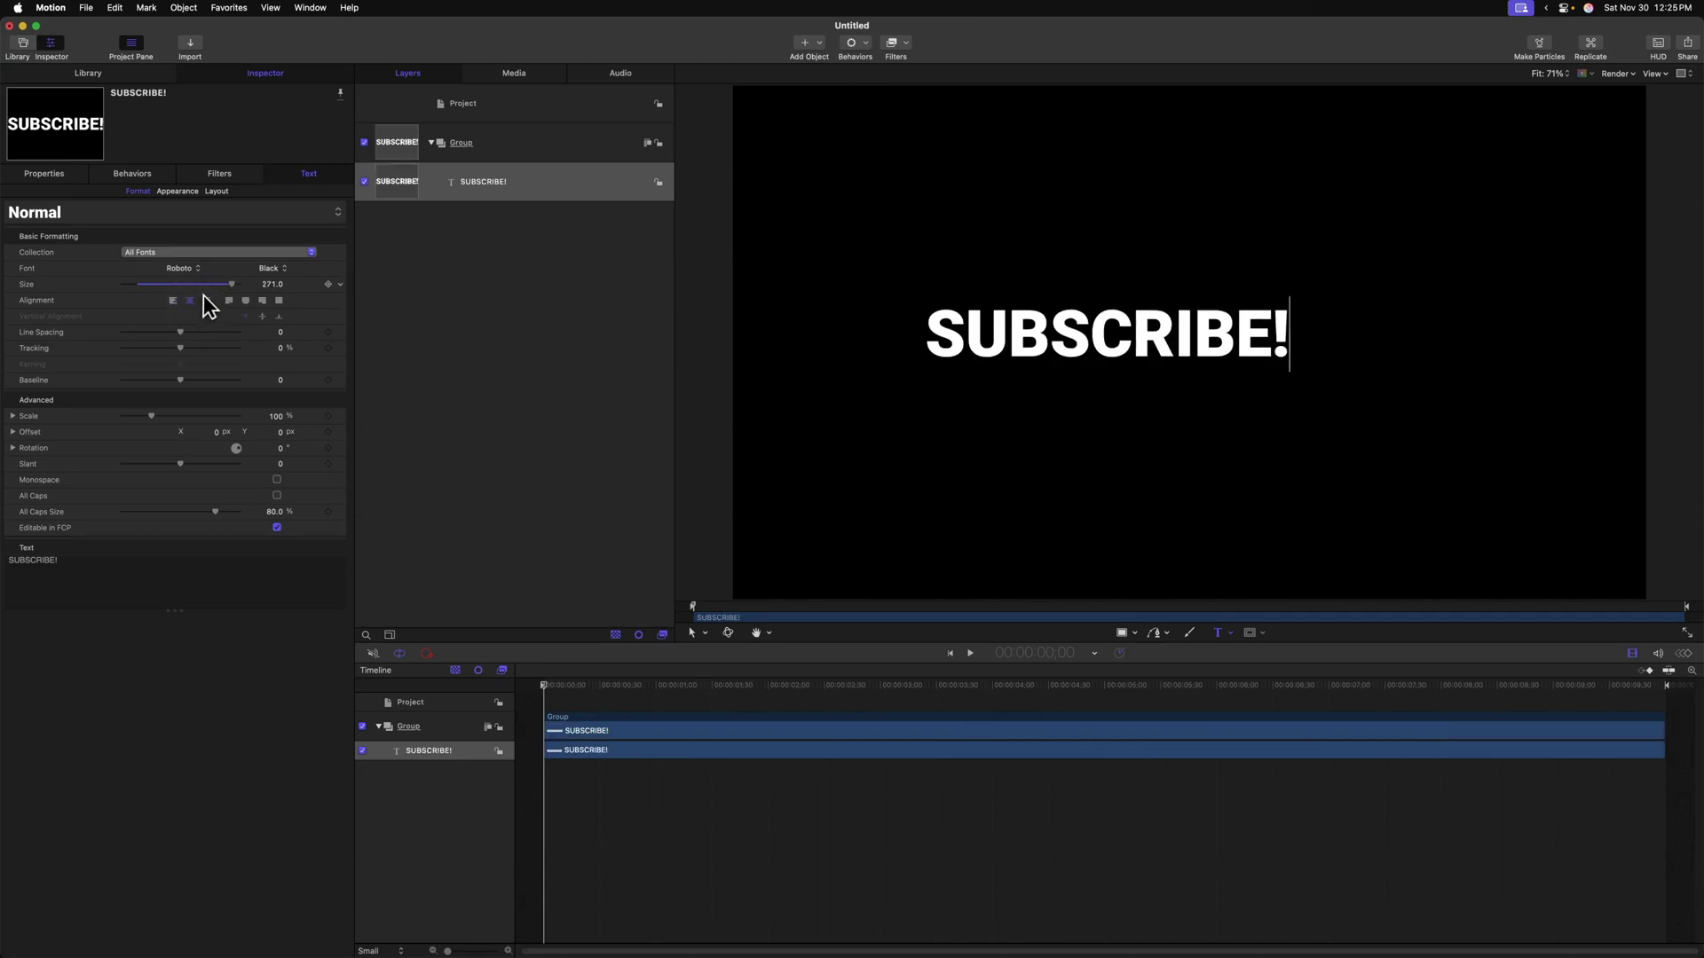
pyautogui.moveTo(232, 285); pyautogui.dragTo(239, 284)
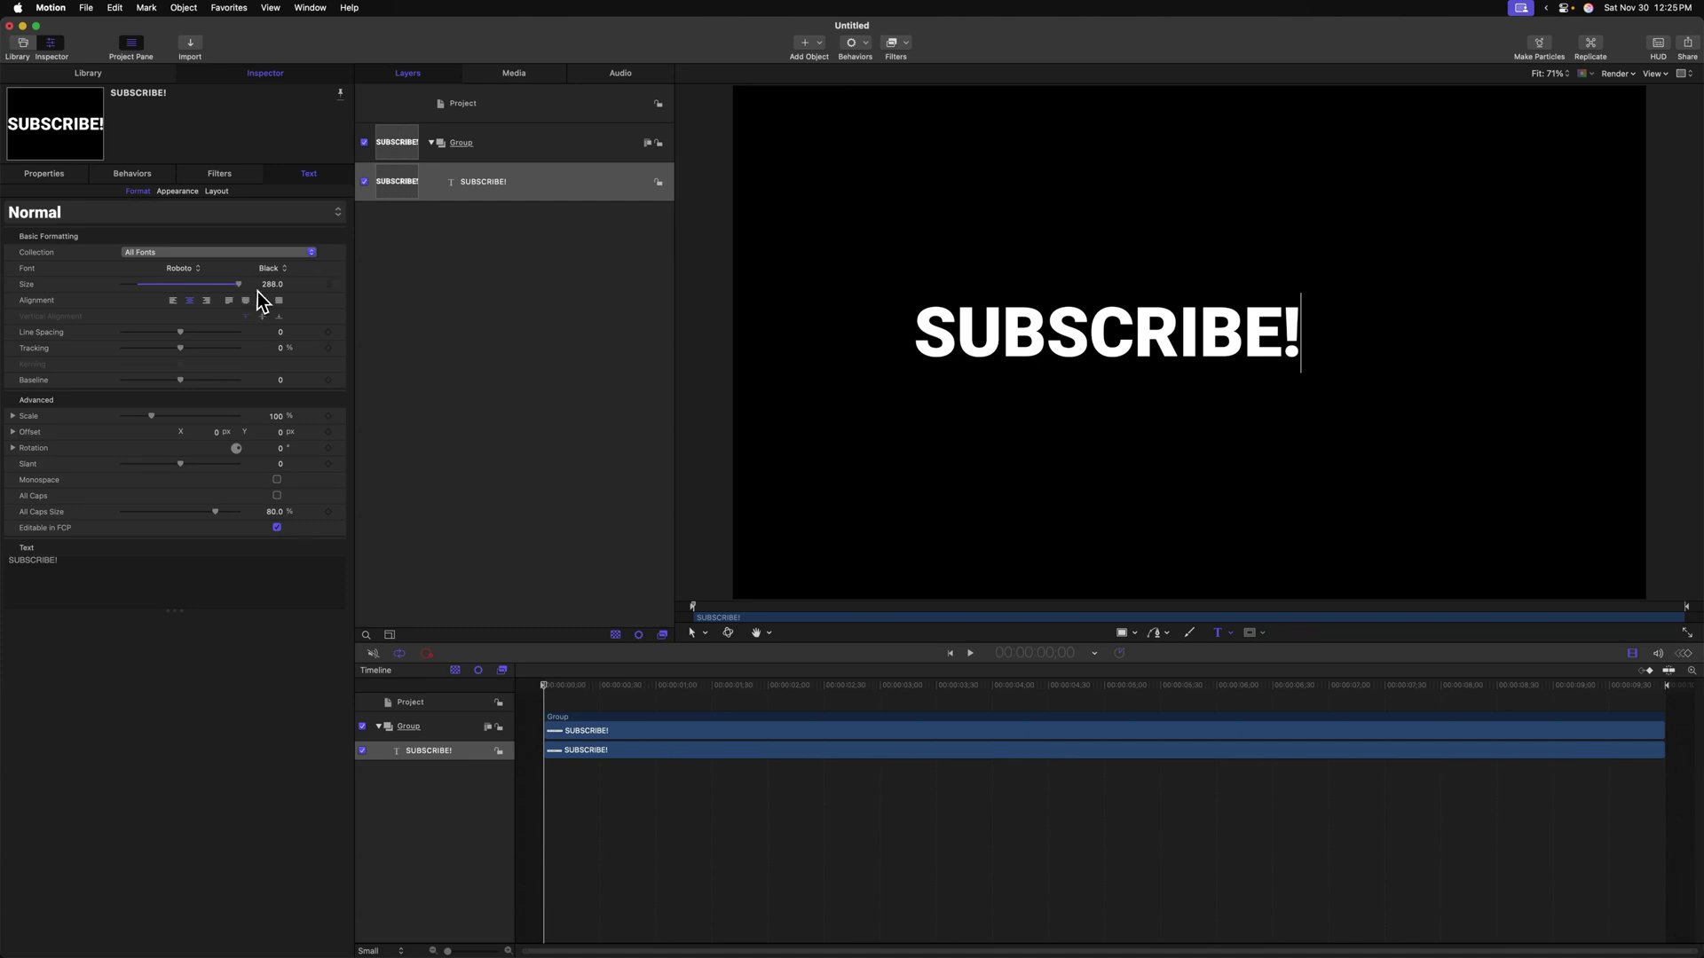
# Reset the text position to 0,0, then drag it near the canvas centre
pyautogui.click(63, 175)
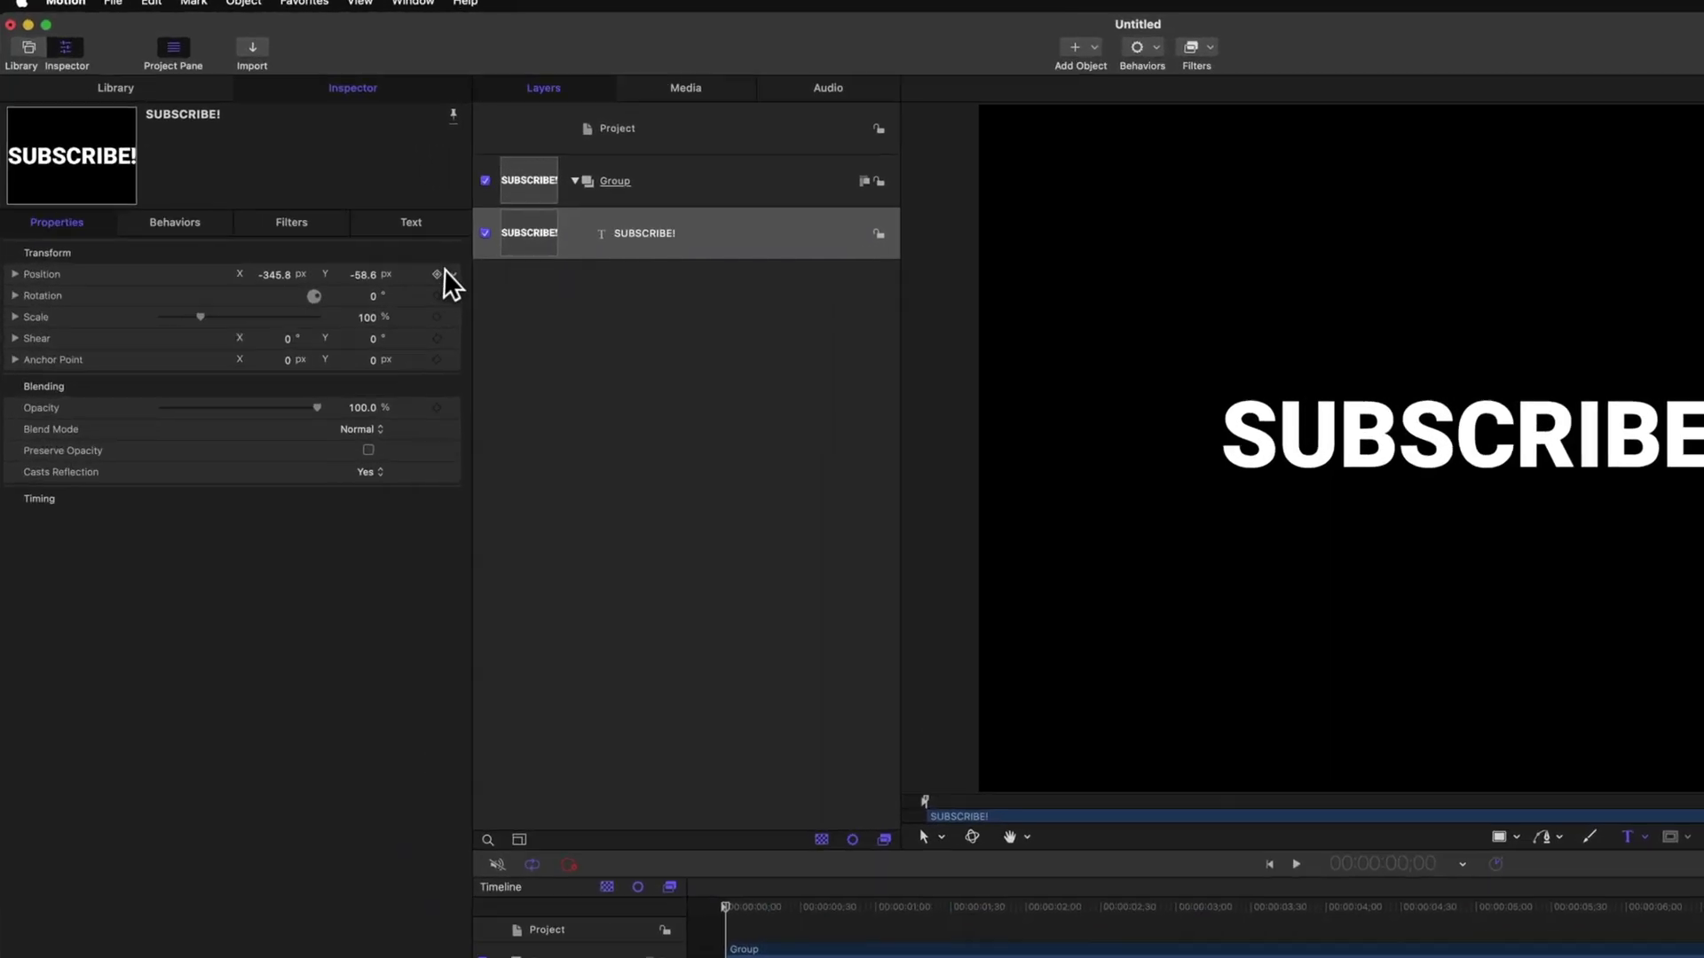
pyautogui.click(340, 213)
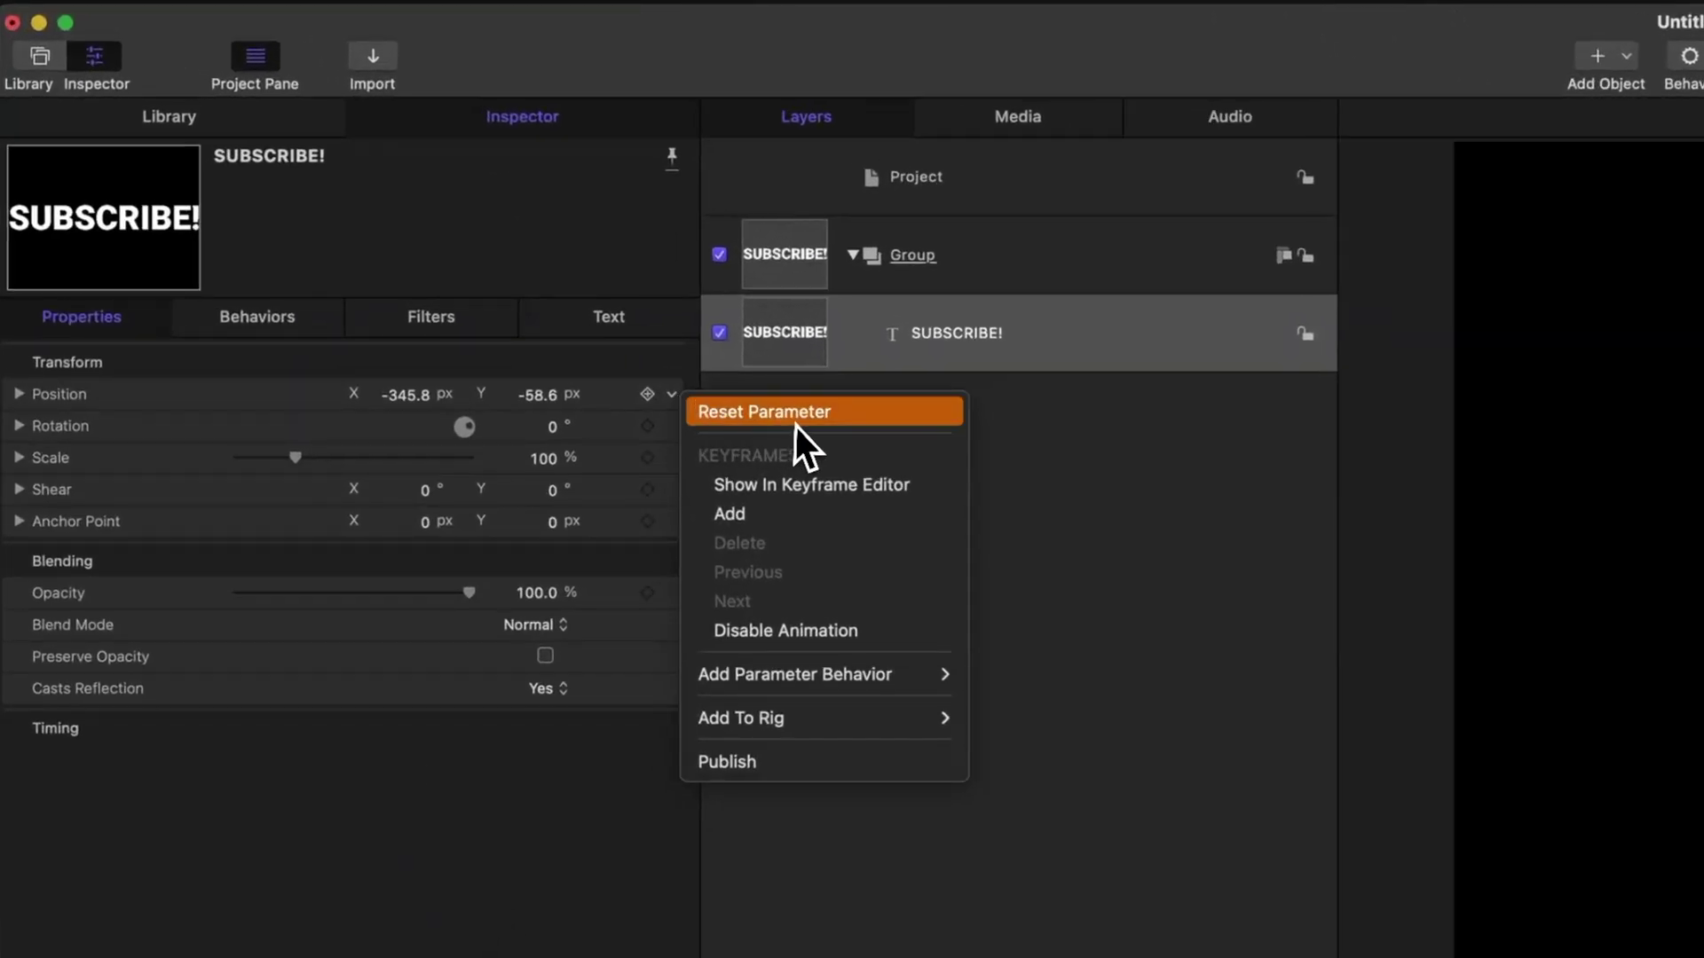
pyautogui.click(797, 413)
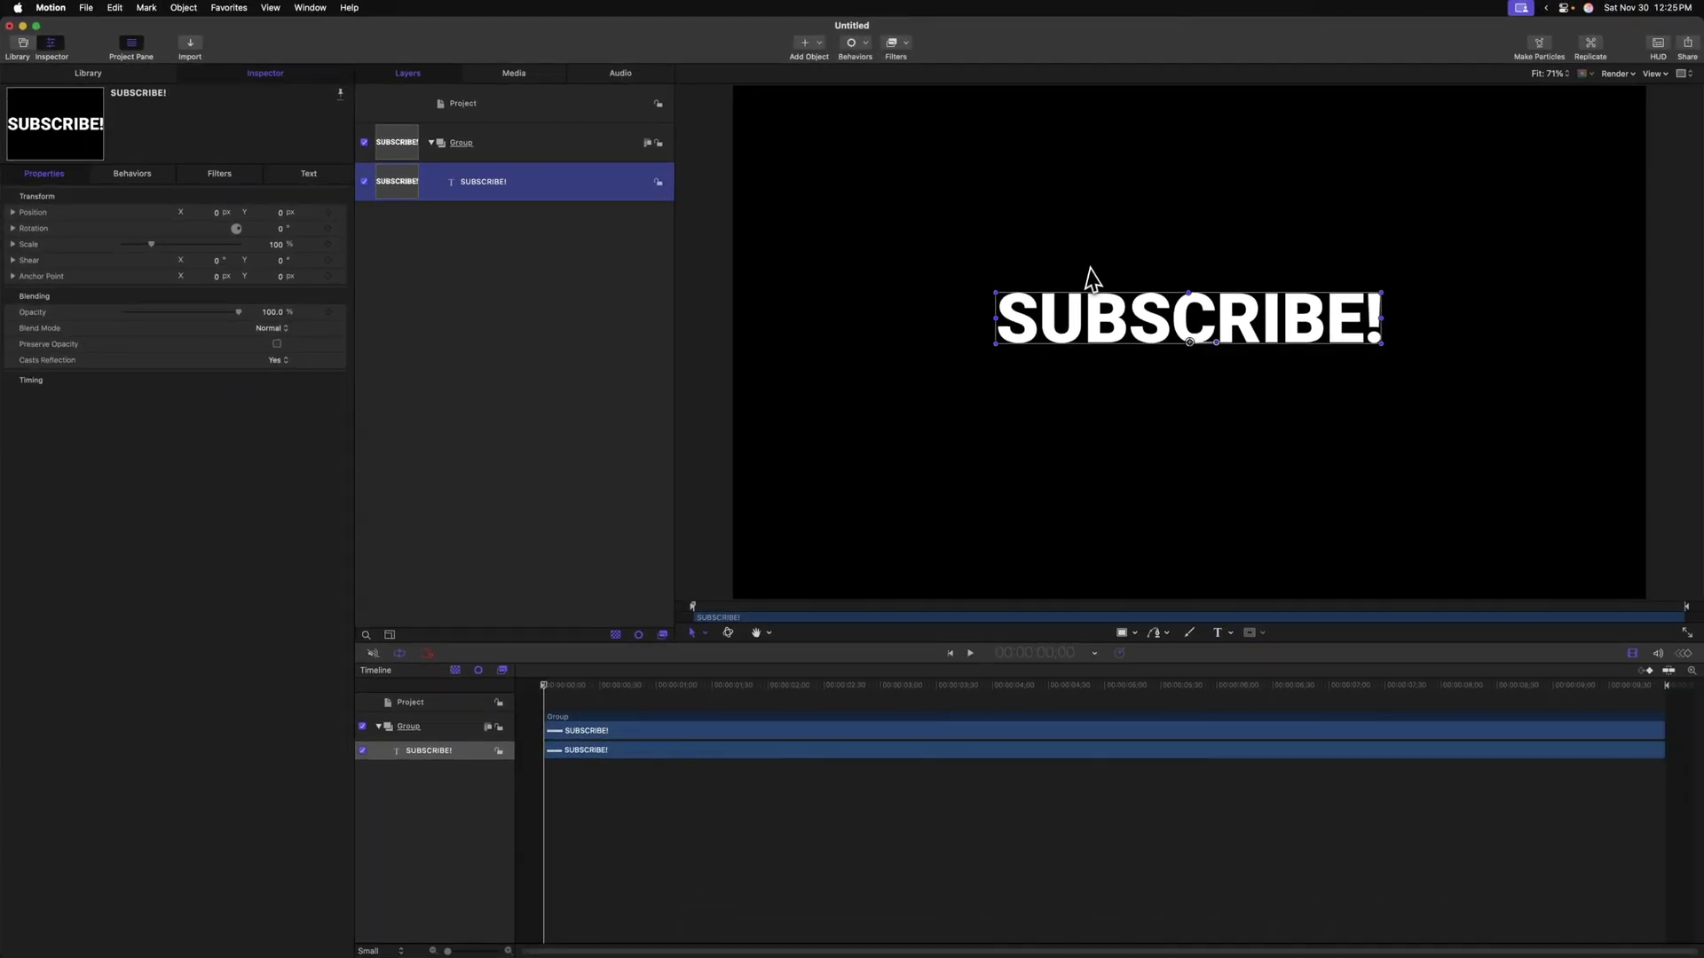
pyautogui.moveTo(1233, 336); pyautogui.dragTo(1231, 348)
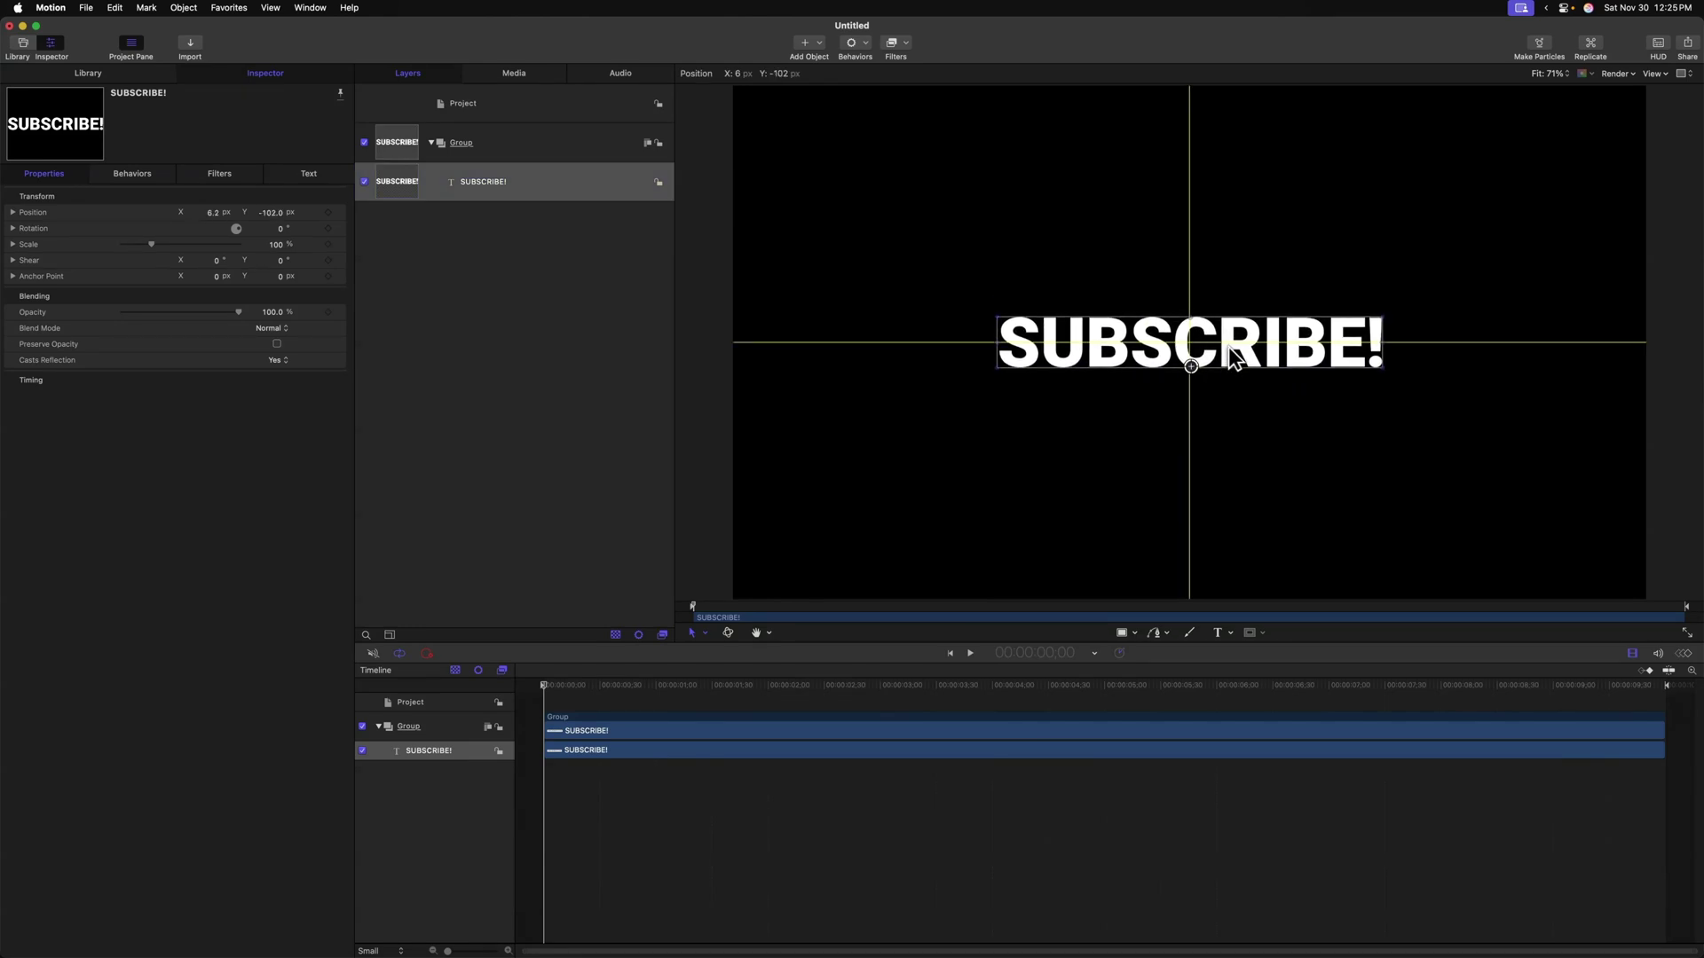
pyautogui.moveTo(1234, 353); pyautogui.dragTo(1234, 353)
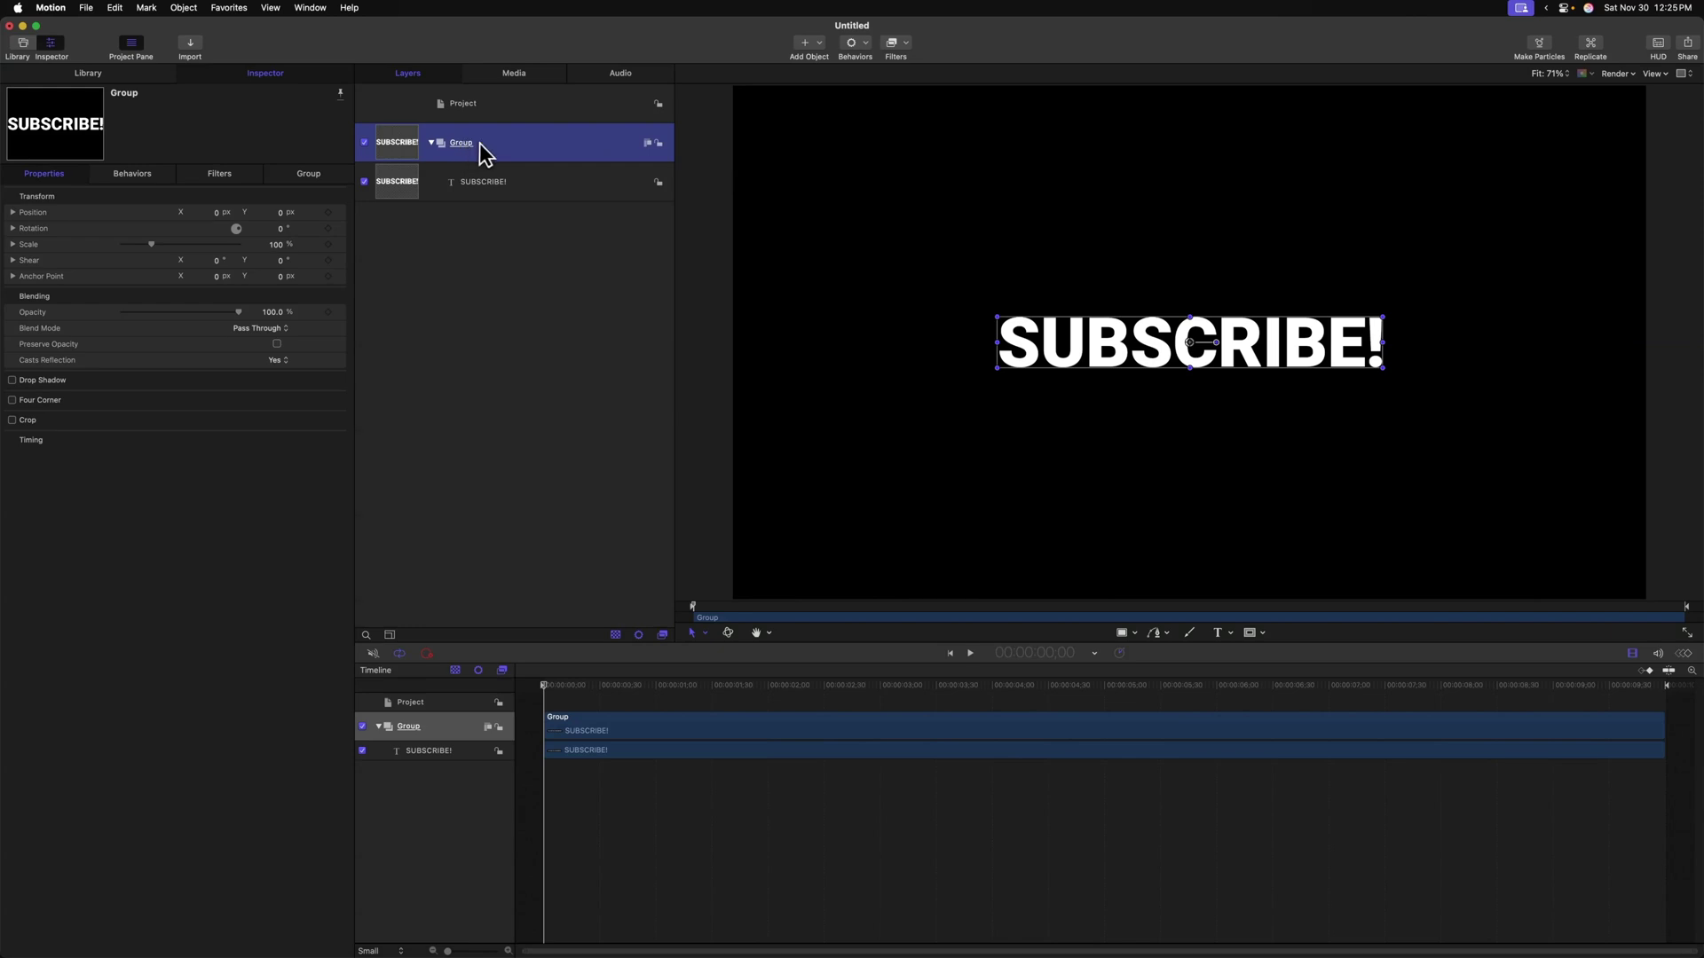
# Replicate the SUBSCRIBE! group into tiled copies with the toolbar Replicate button
pyautogui.click(1589, 49)
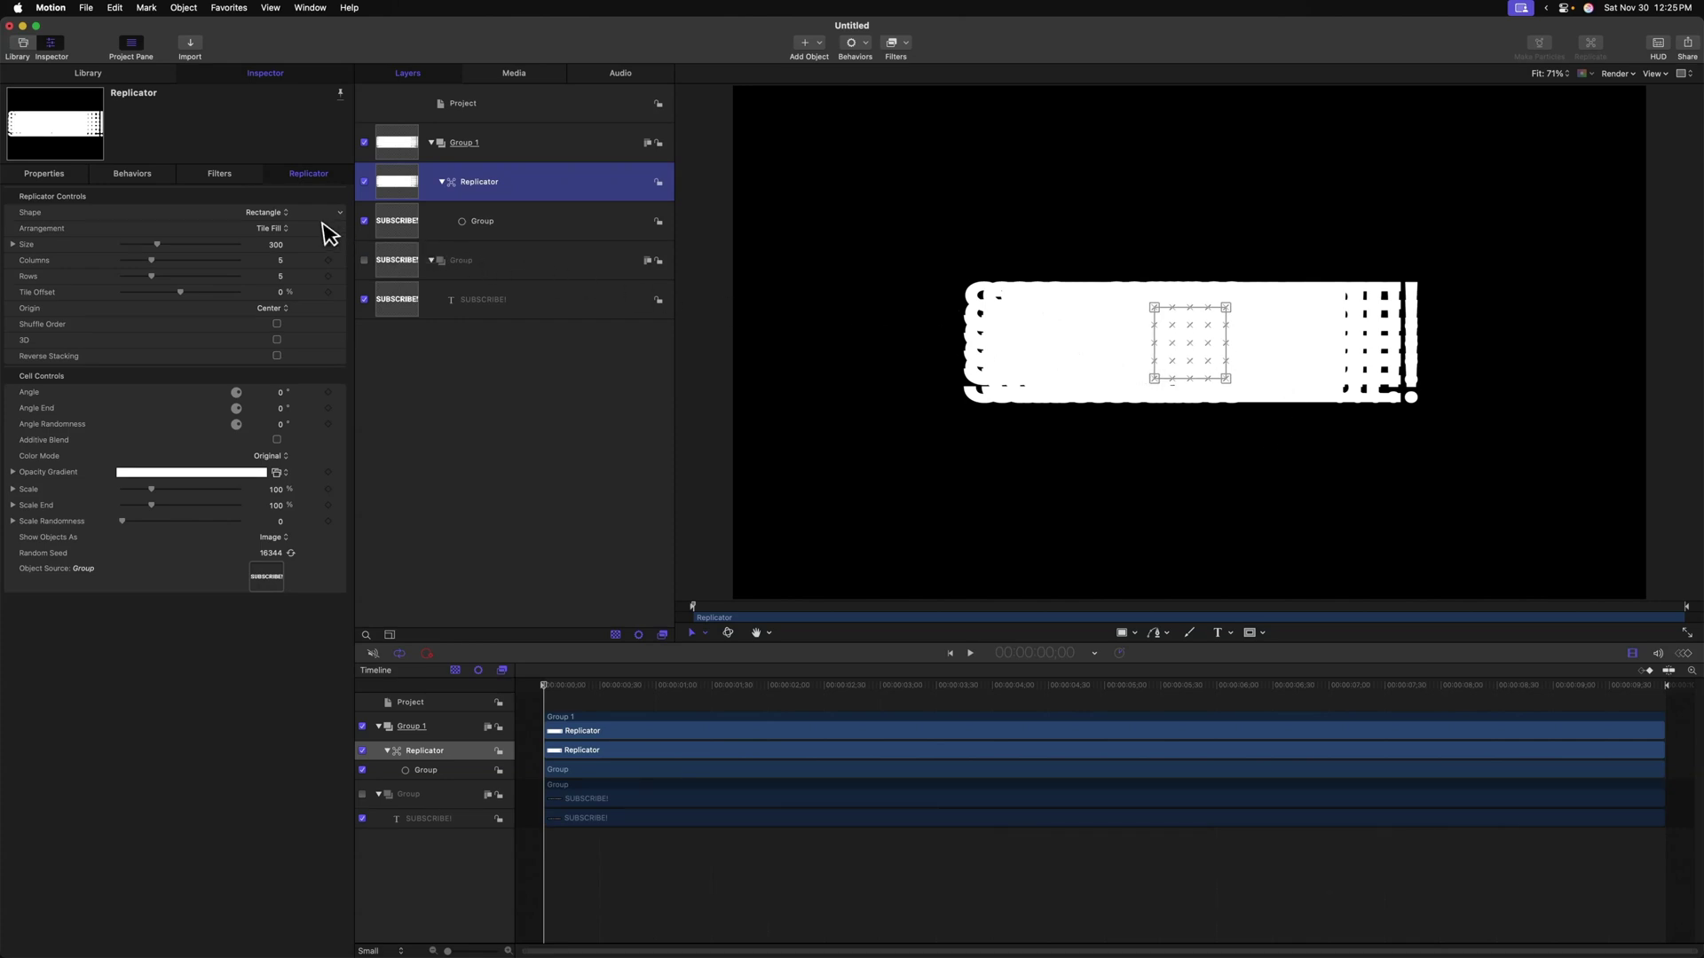
pyautogui.click(258, 214)
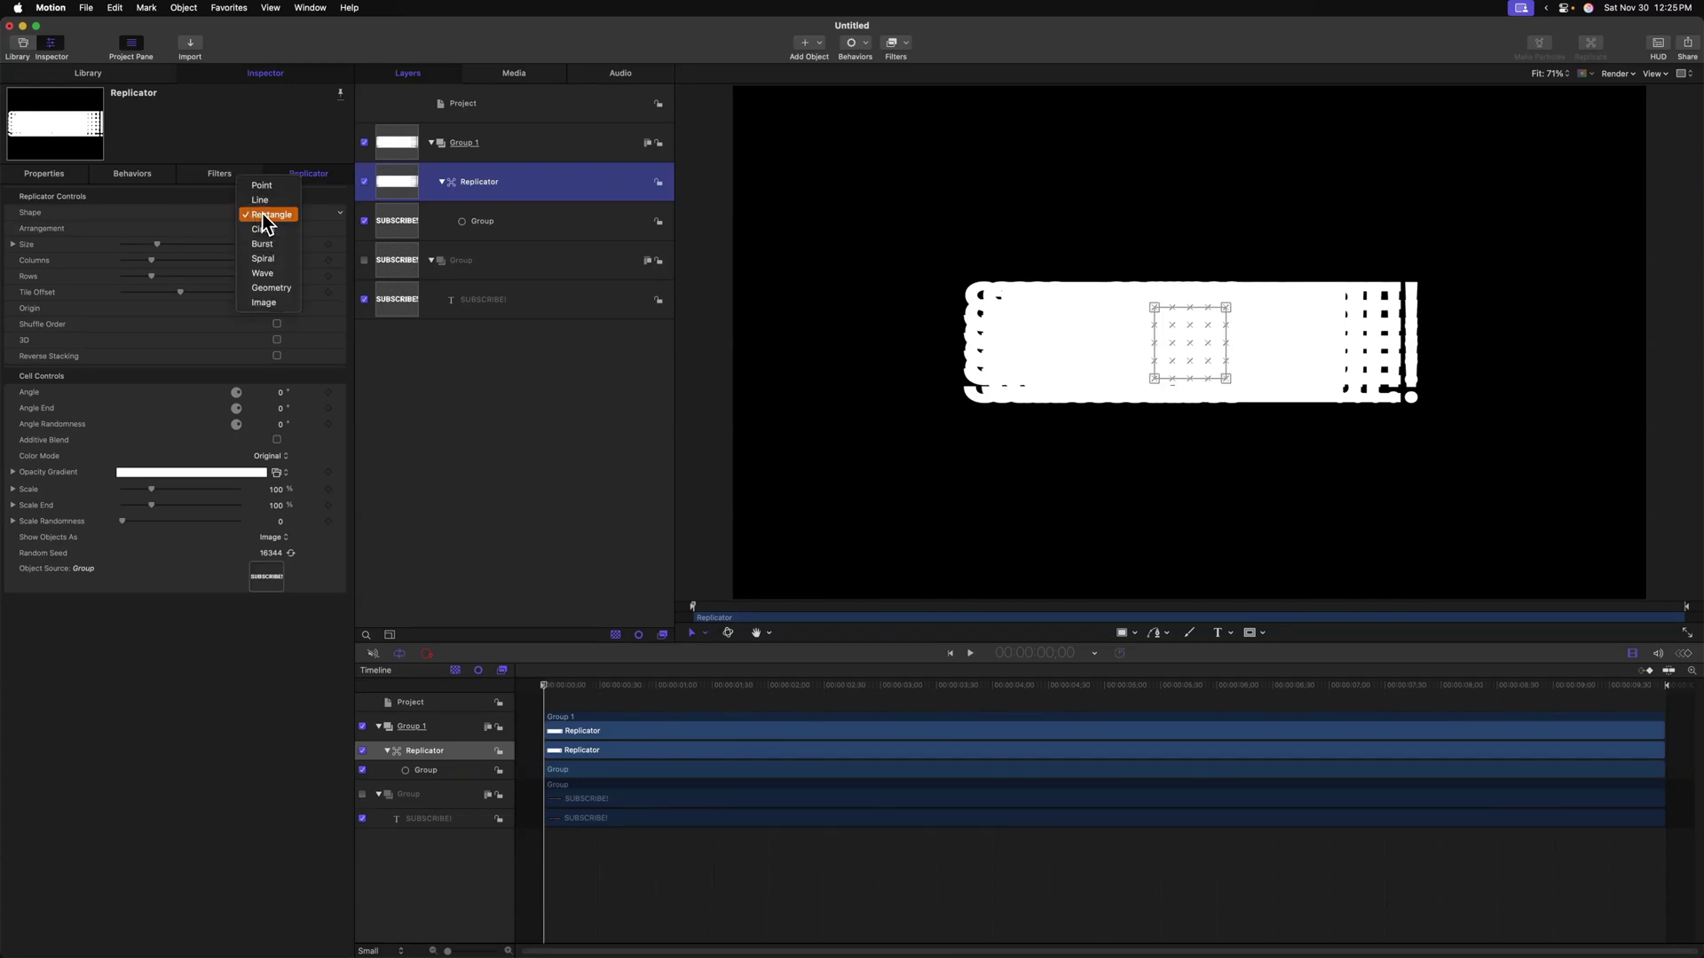
# Switch the replicator shape to Line and set start and end X to 0
pyautogui.click(270, 204)
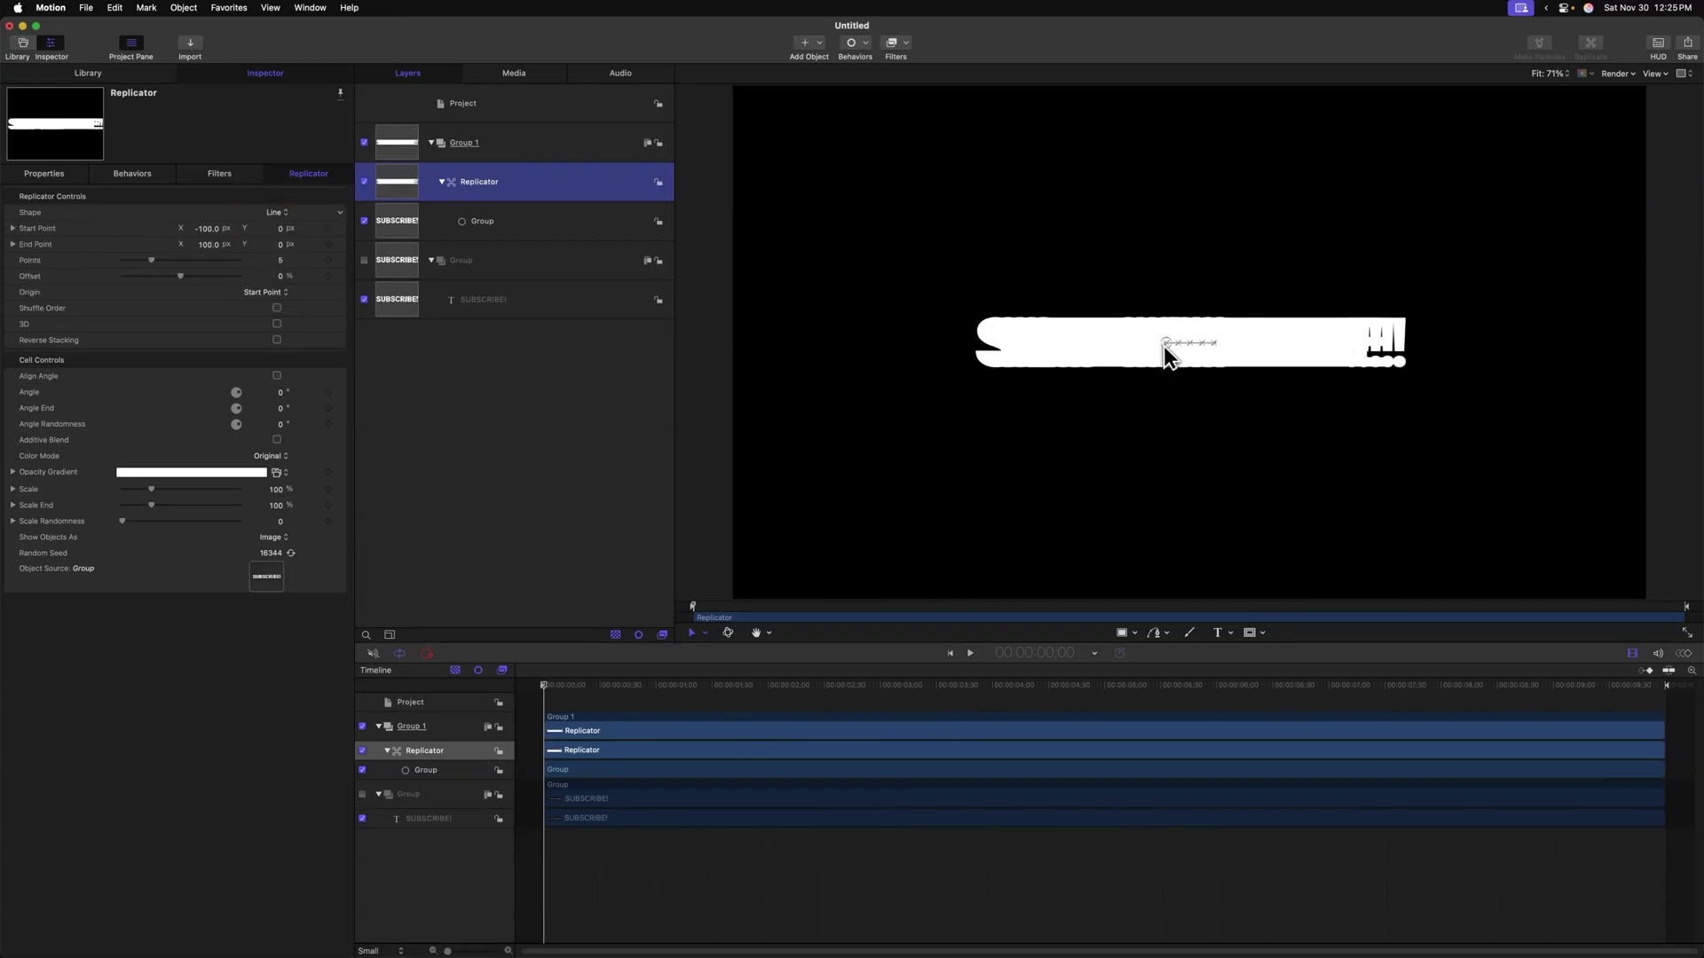
pyautogui.moveTo(1169, 386); pyautogui.dragTo(998, 479)
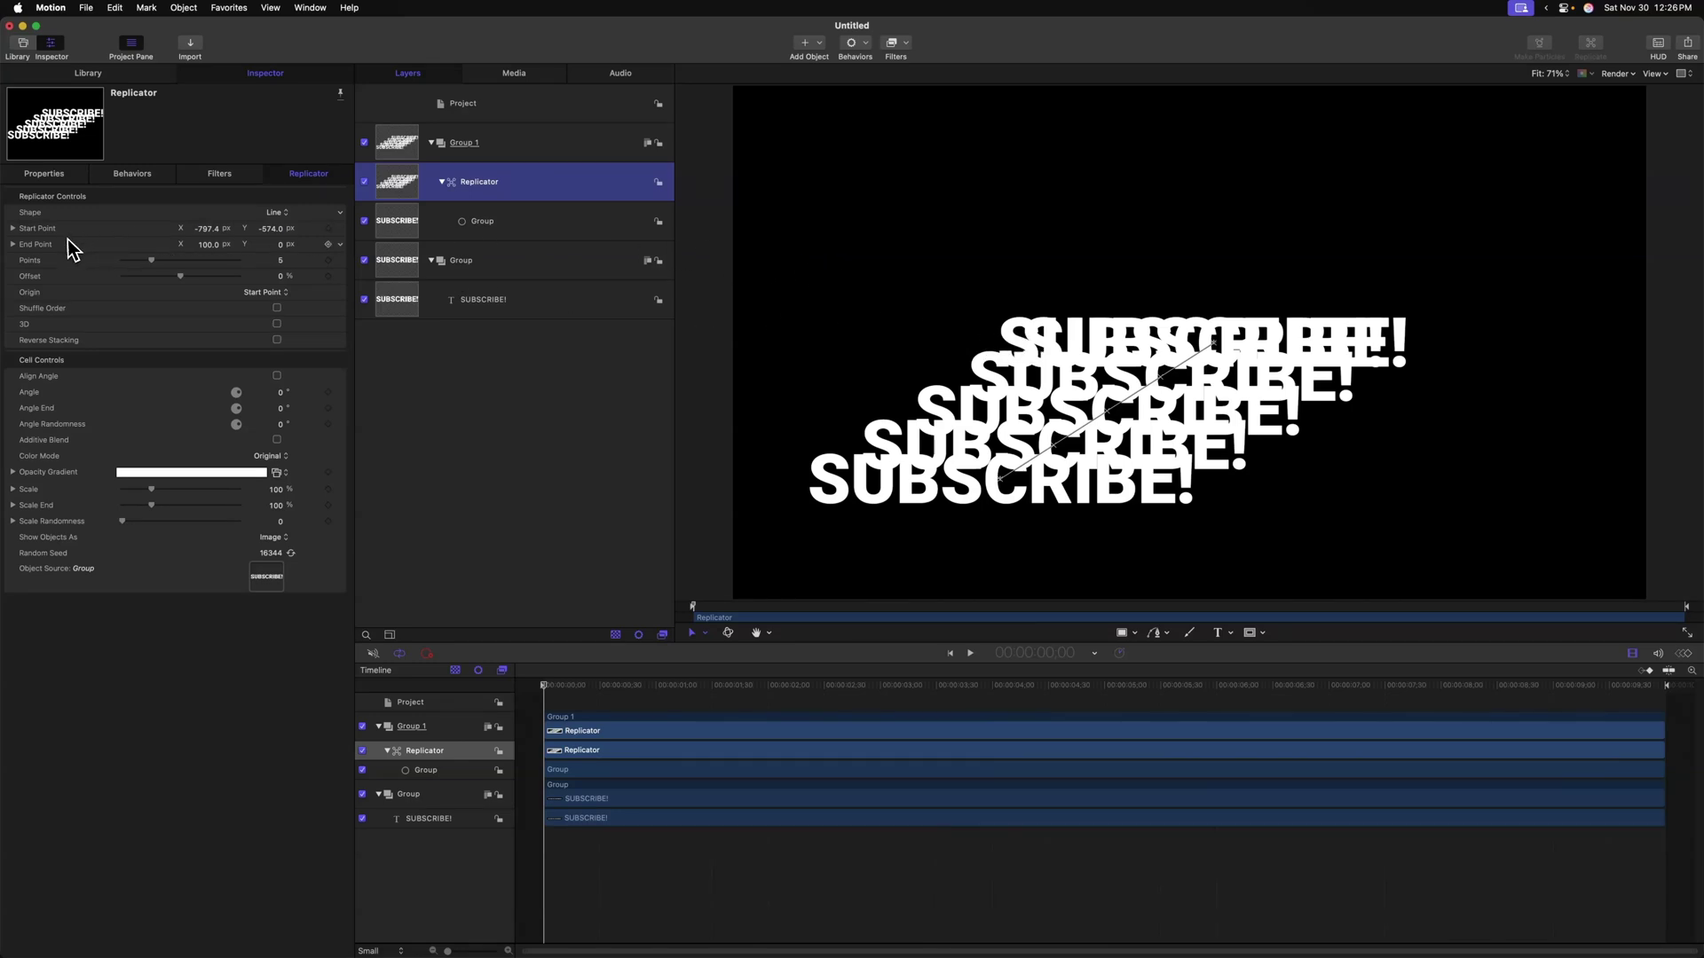
pyautogui.click(211, 231)
pyautogui.write('0')
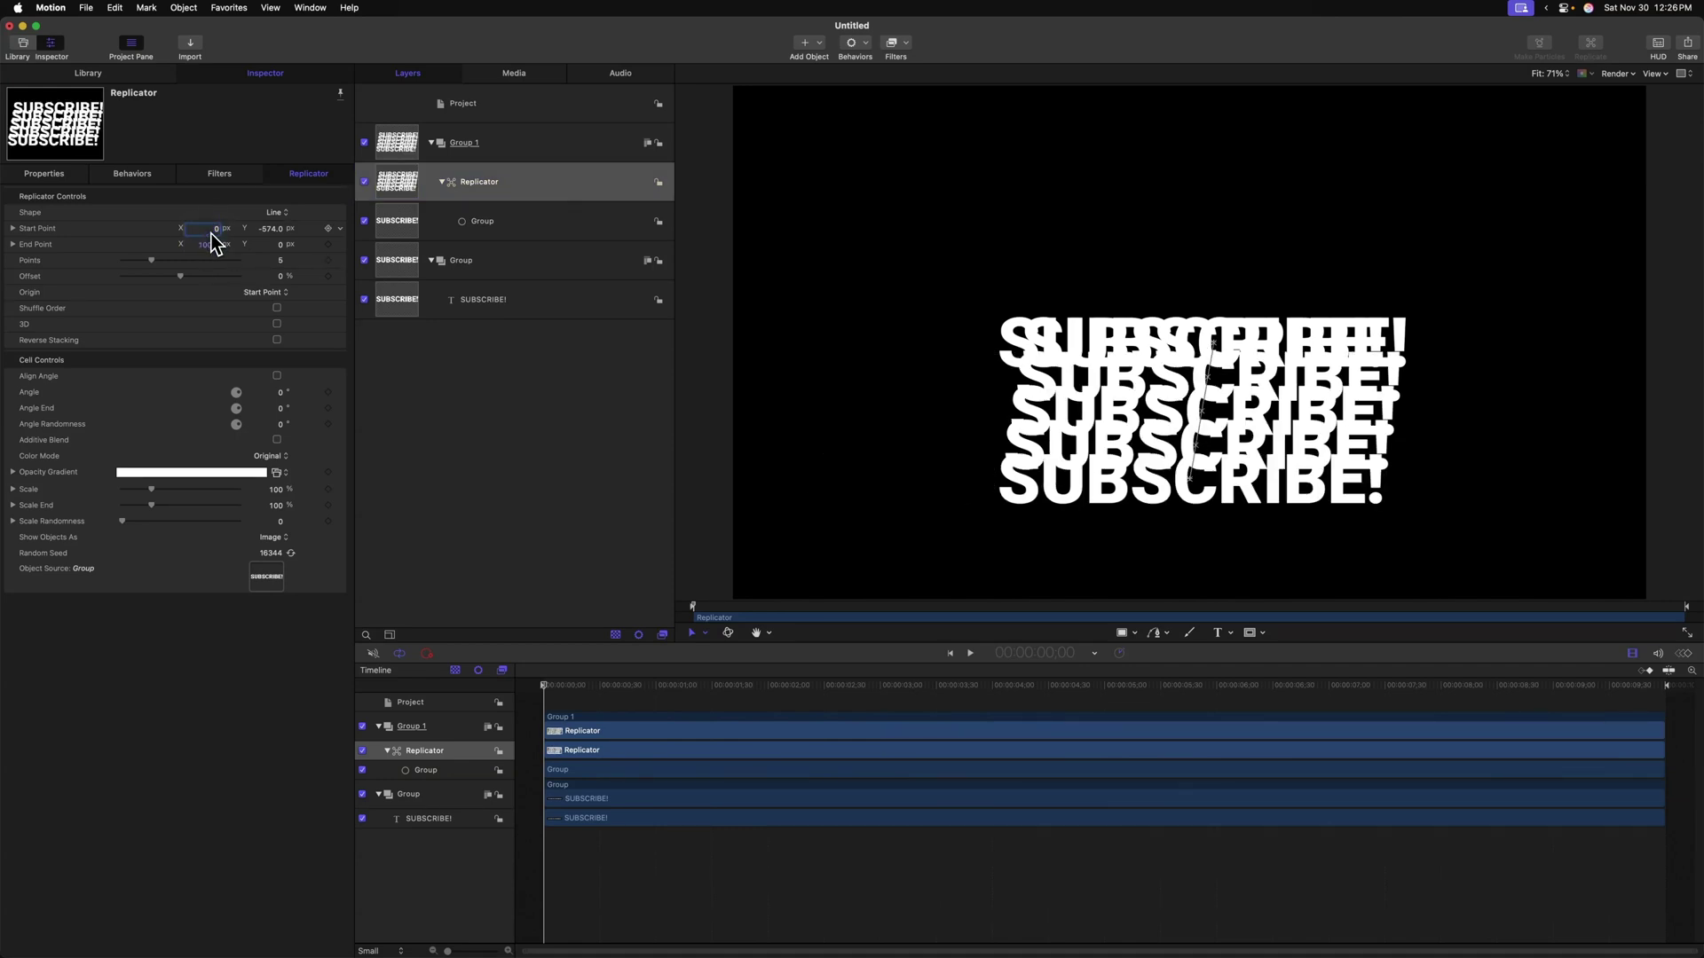
pyautogui.click(213, 245)
pyautogui.write('0')
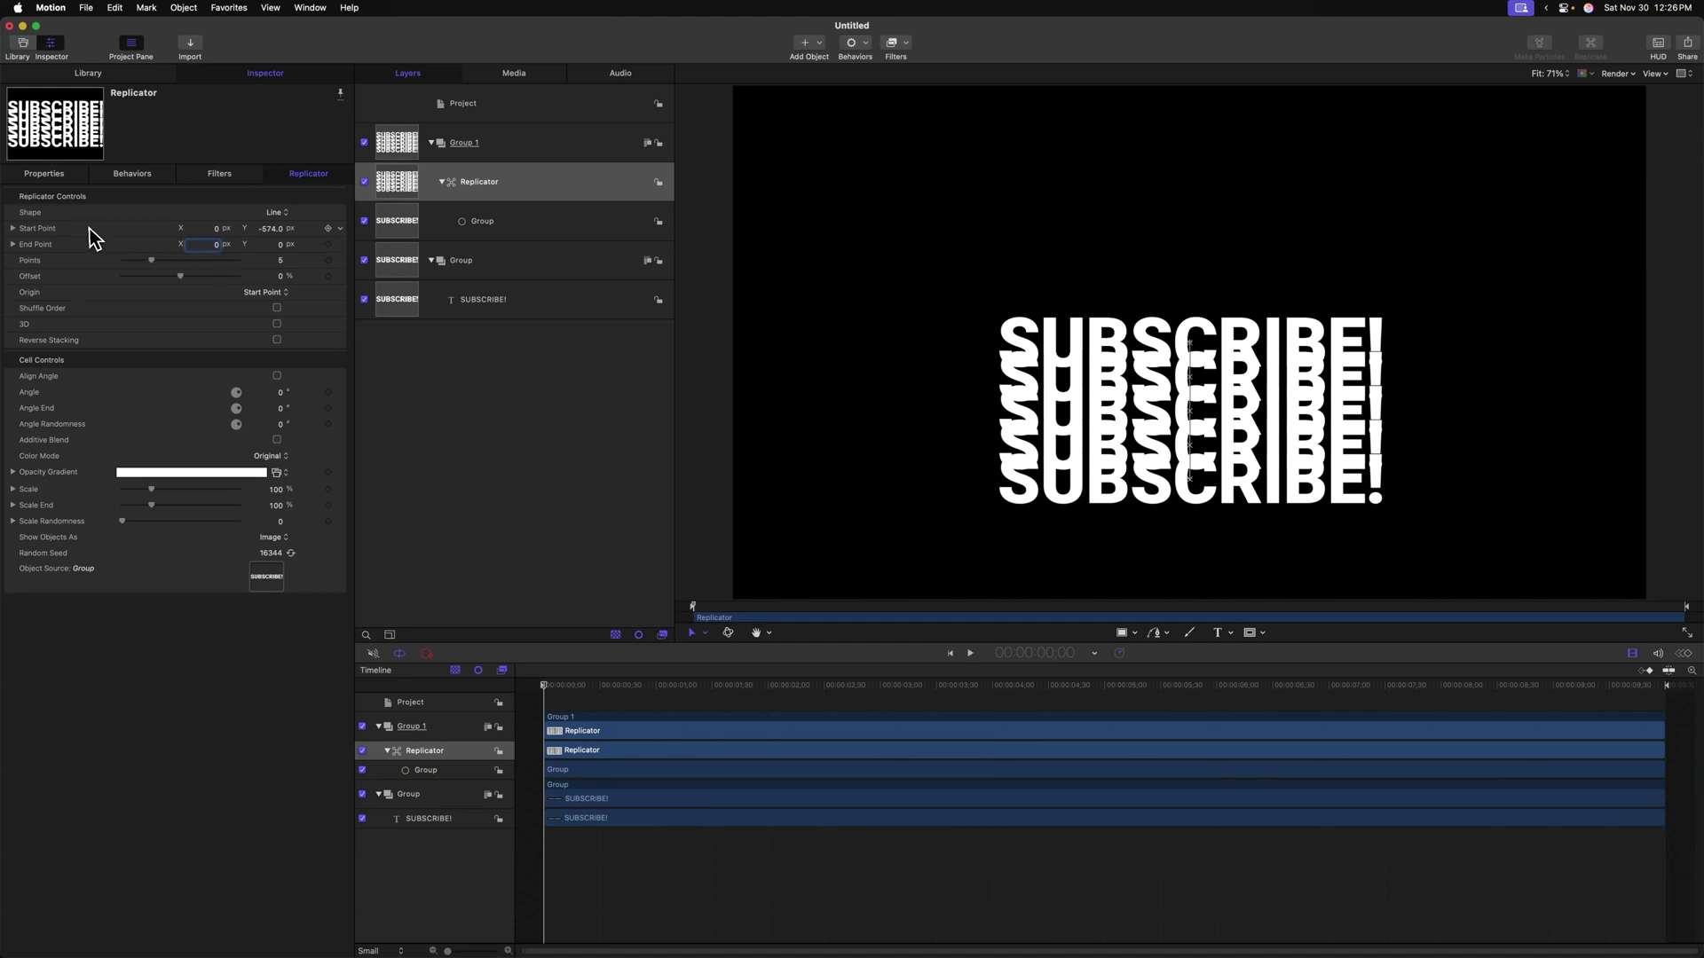
# Set the line's start Y to 960 and end Y to -960
pyautogui.click(277, 230)
pyautogui.press('Return')
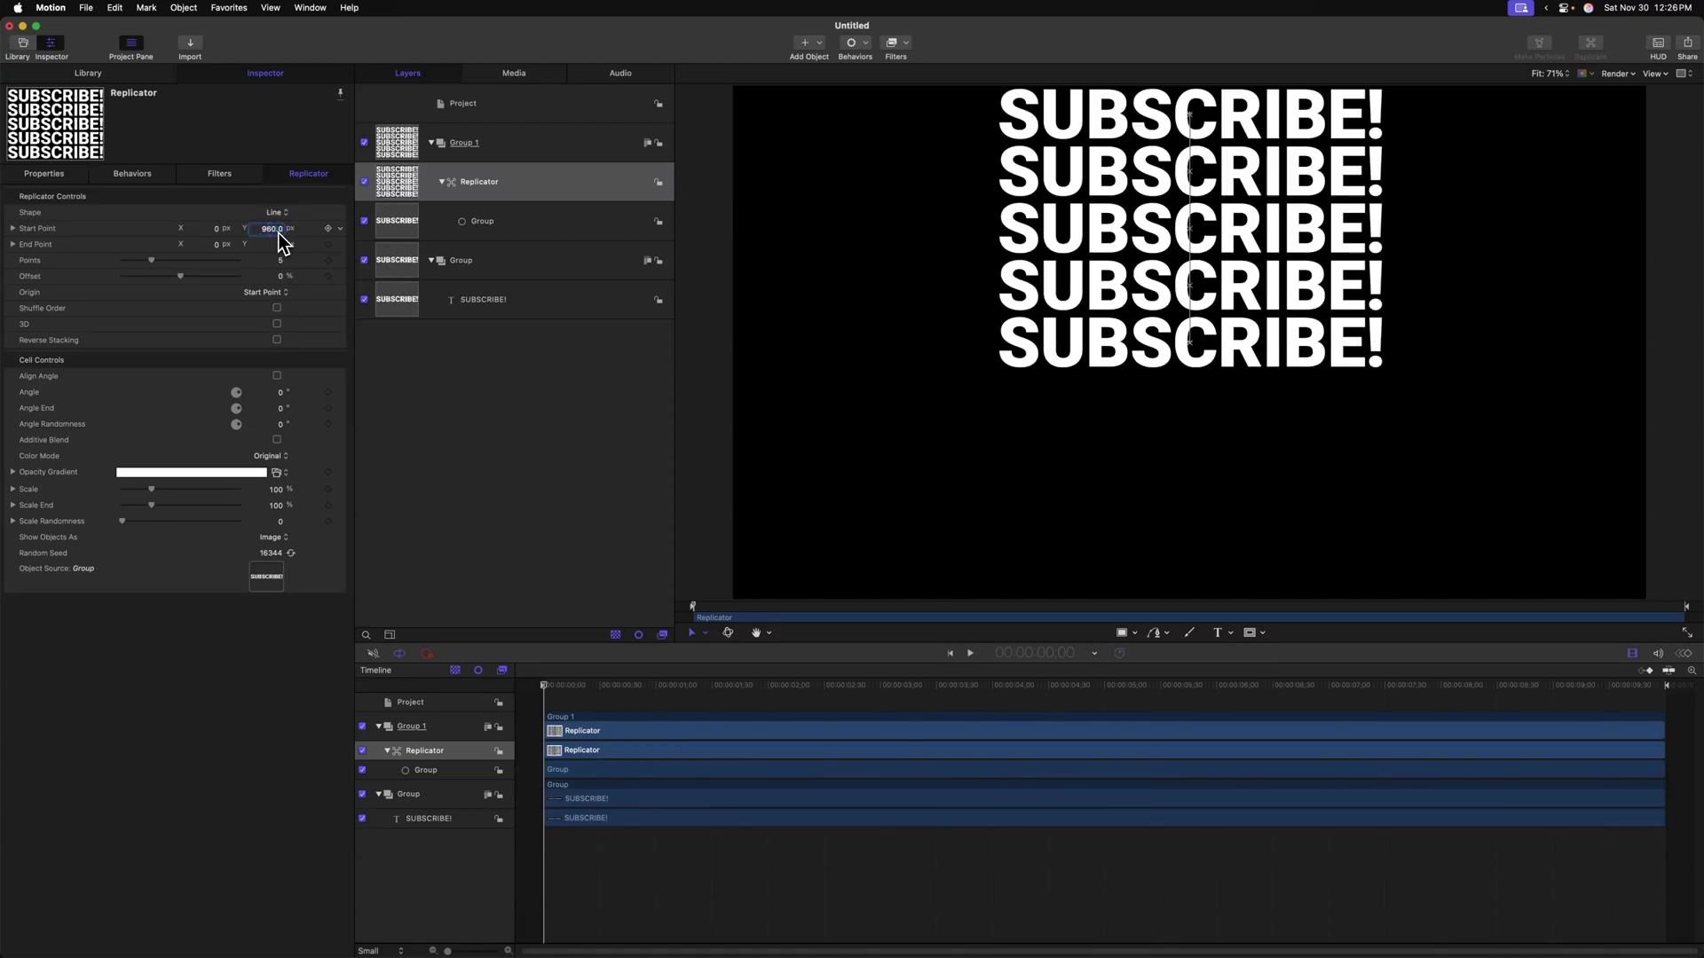
pyautogui.click(281, 245)
pyautogui.write('-960')
pyautogui.press('Return')
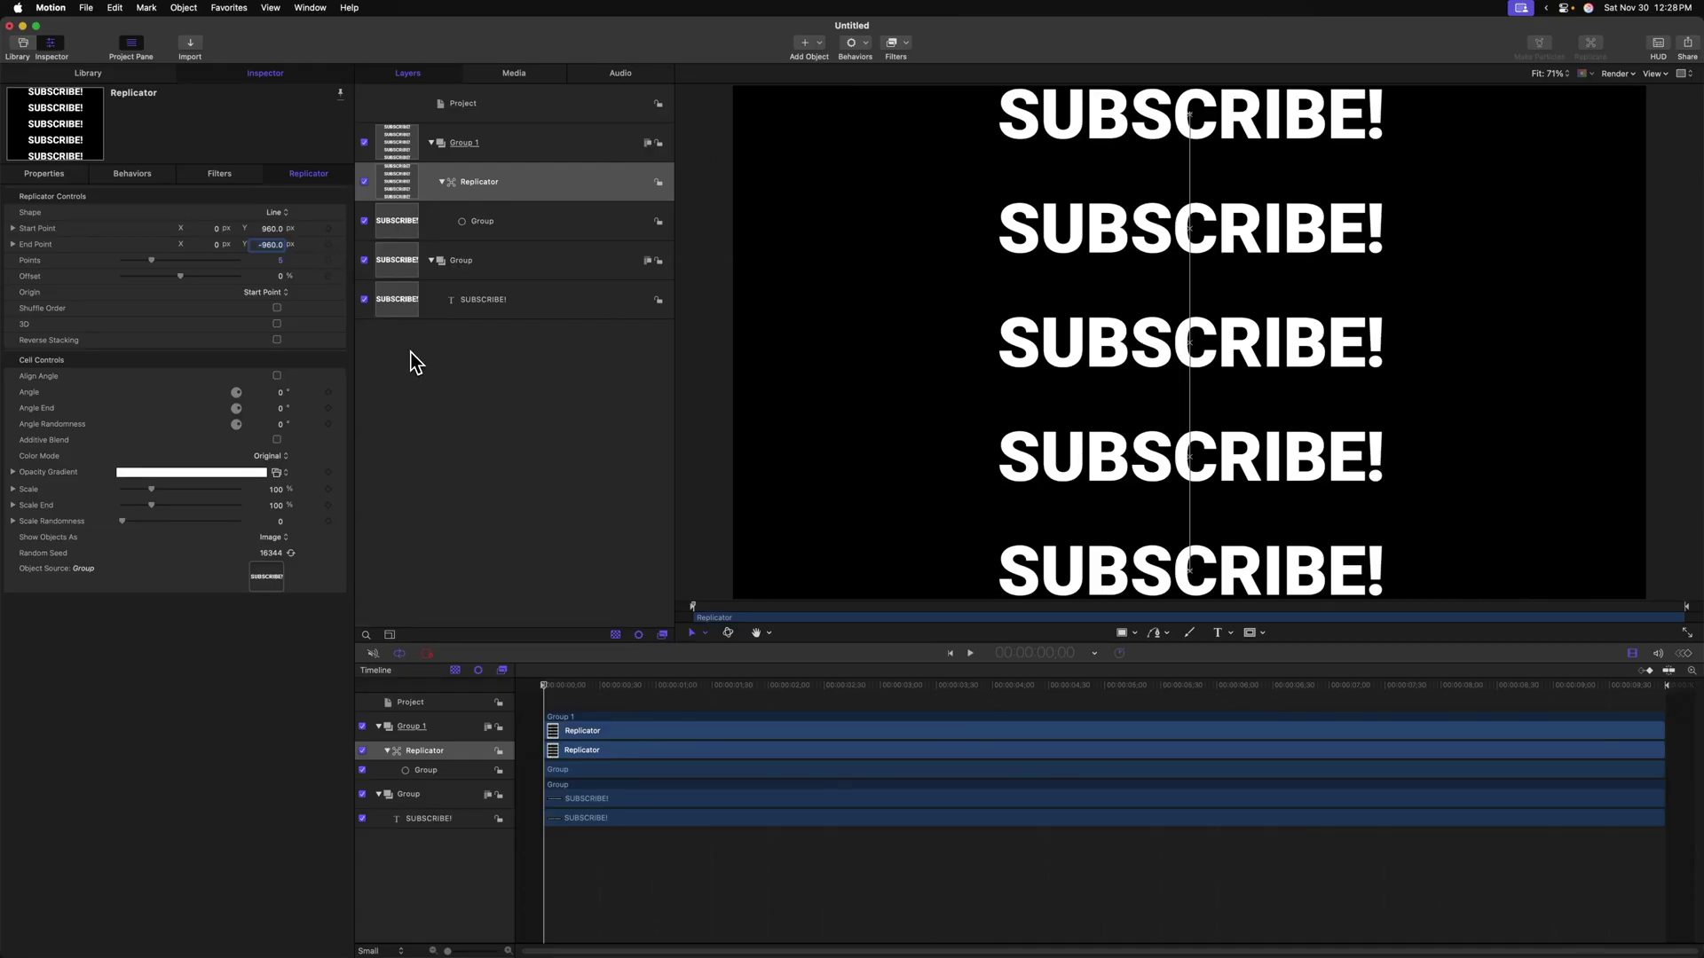
# Select the original SUBSCRIBE! group and drag it over the replicated column
pyautogui.click(540, 175)
pyautogui.click(500, 262)
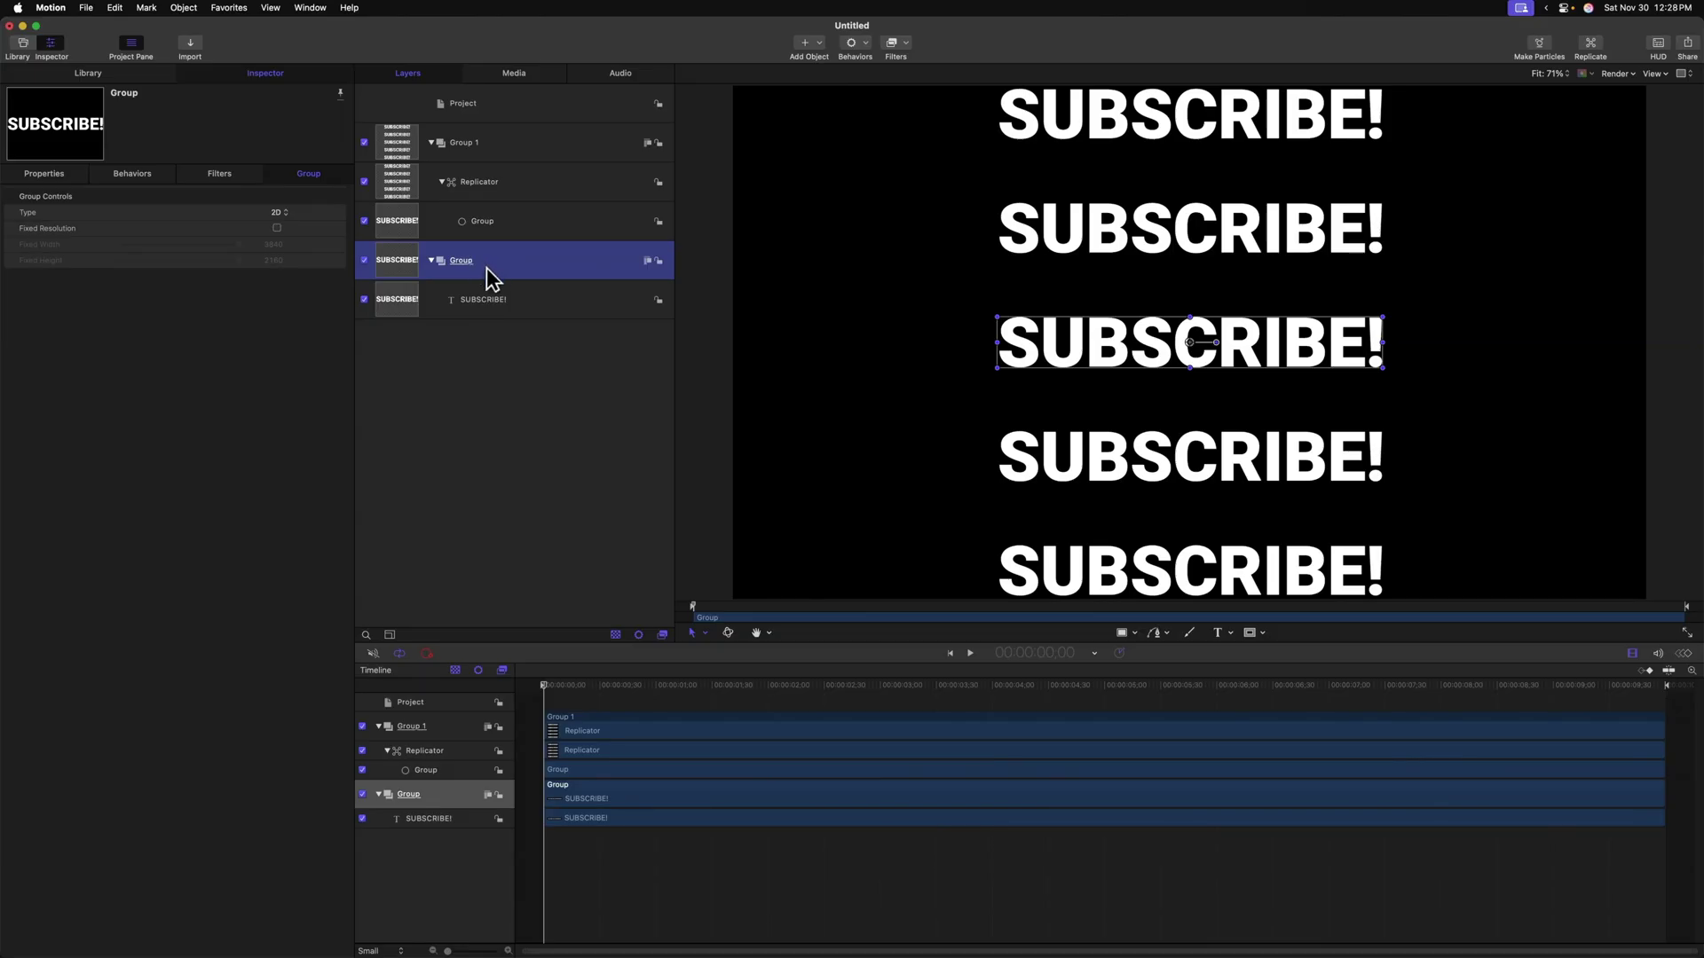
pyautogui.click(504, 304)
pyautogui.click(471, 268)
pyautogui.click(502, 301)
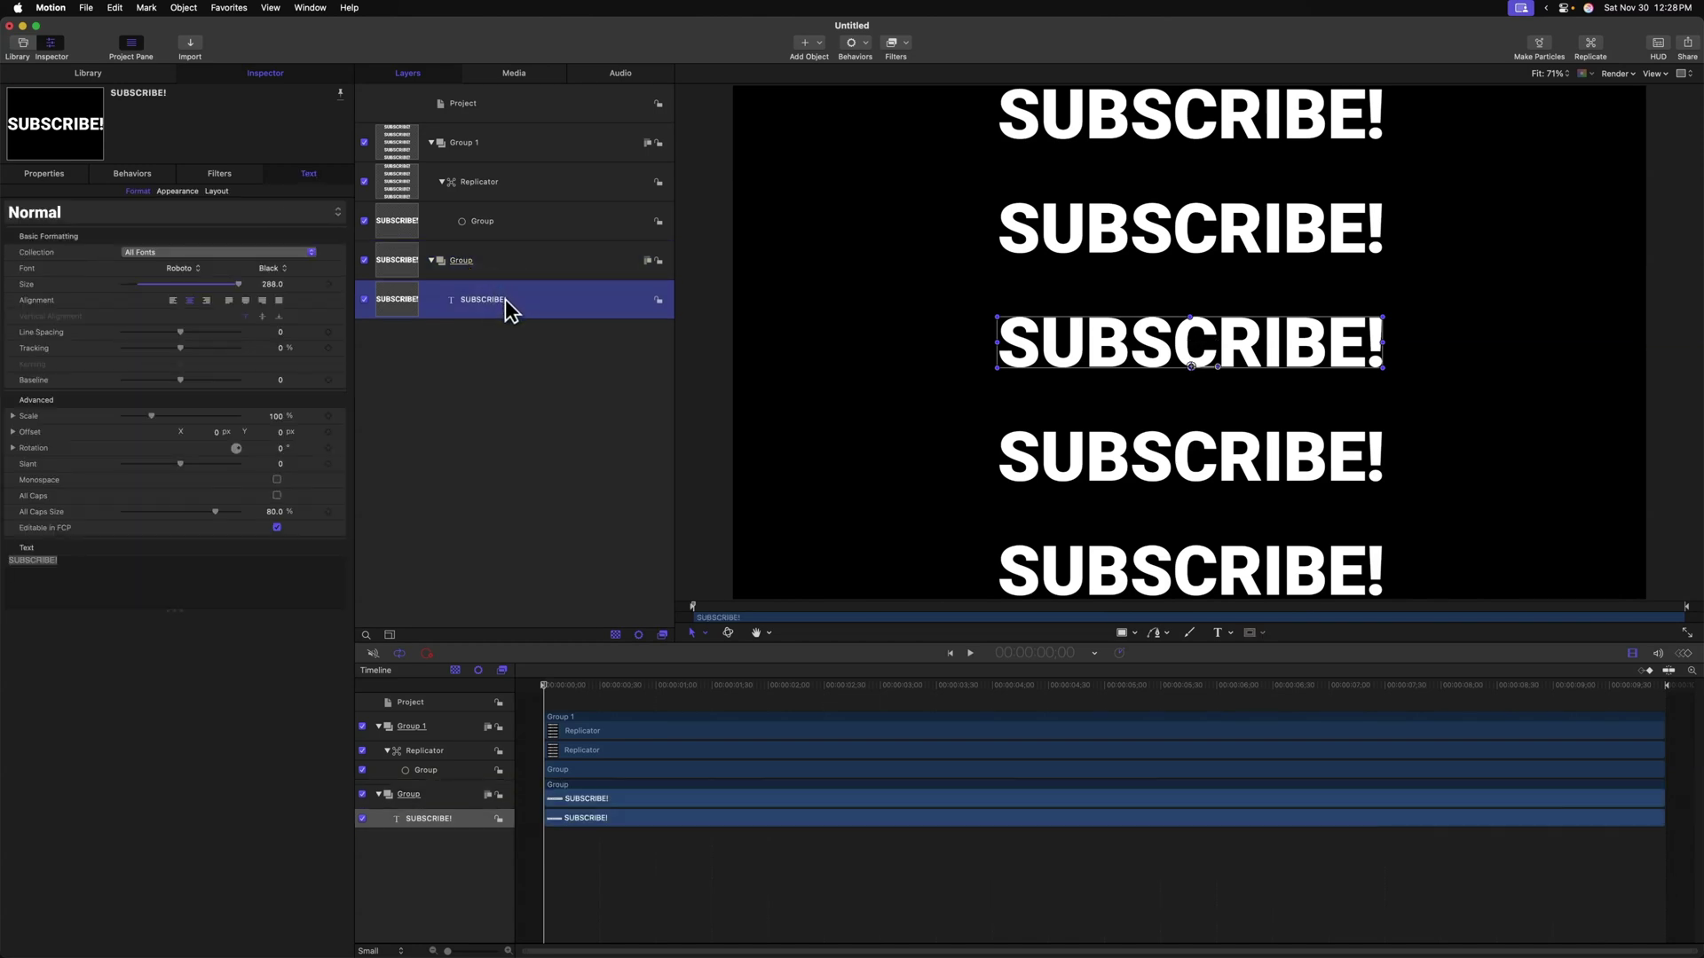
pyautogui.moveTo(1088, 359); pyautogui.dragTo(1320, 305)
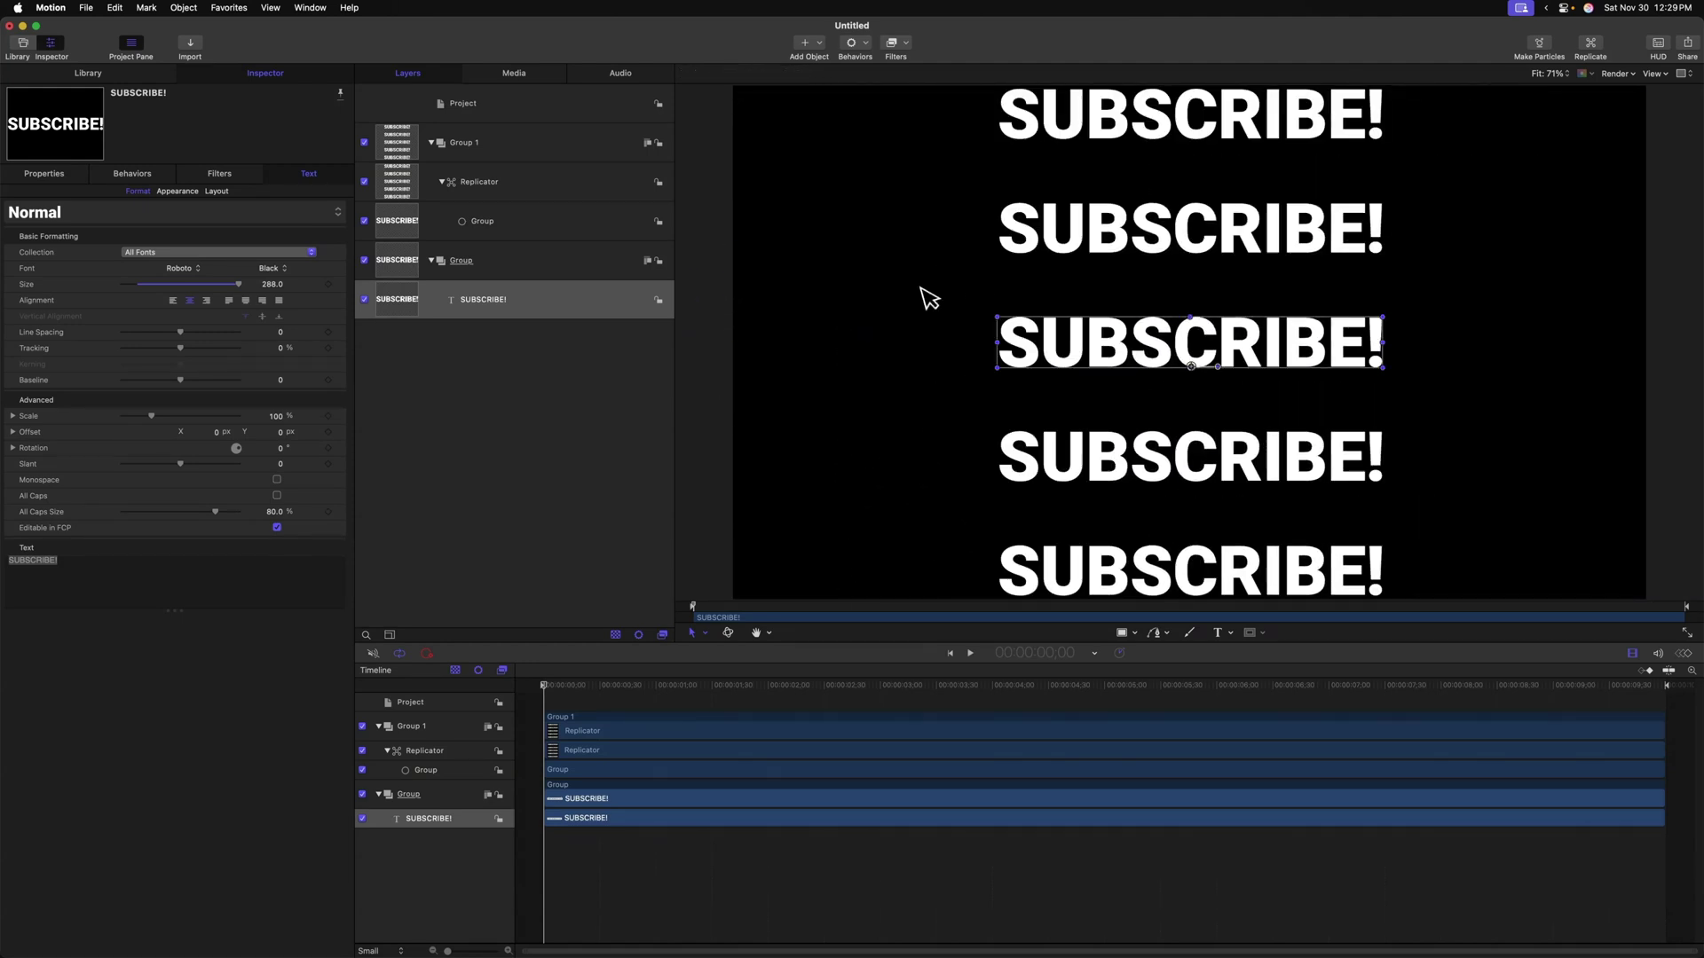
pyautogui.click(579, 260)
pyautogui.moveTo(1094, 340); pyautogui.dragTo(1221, 290)
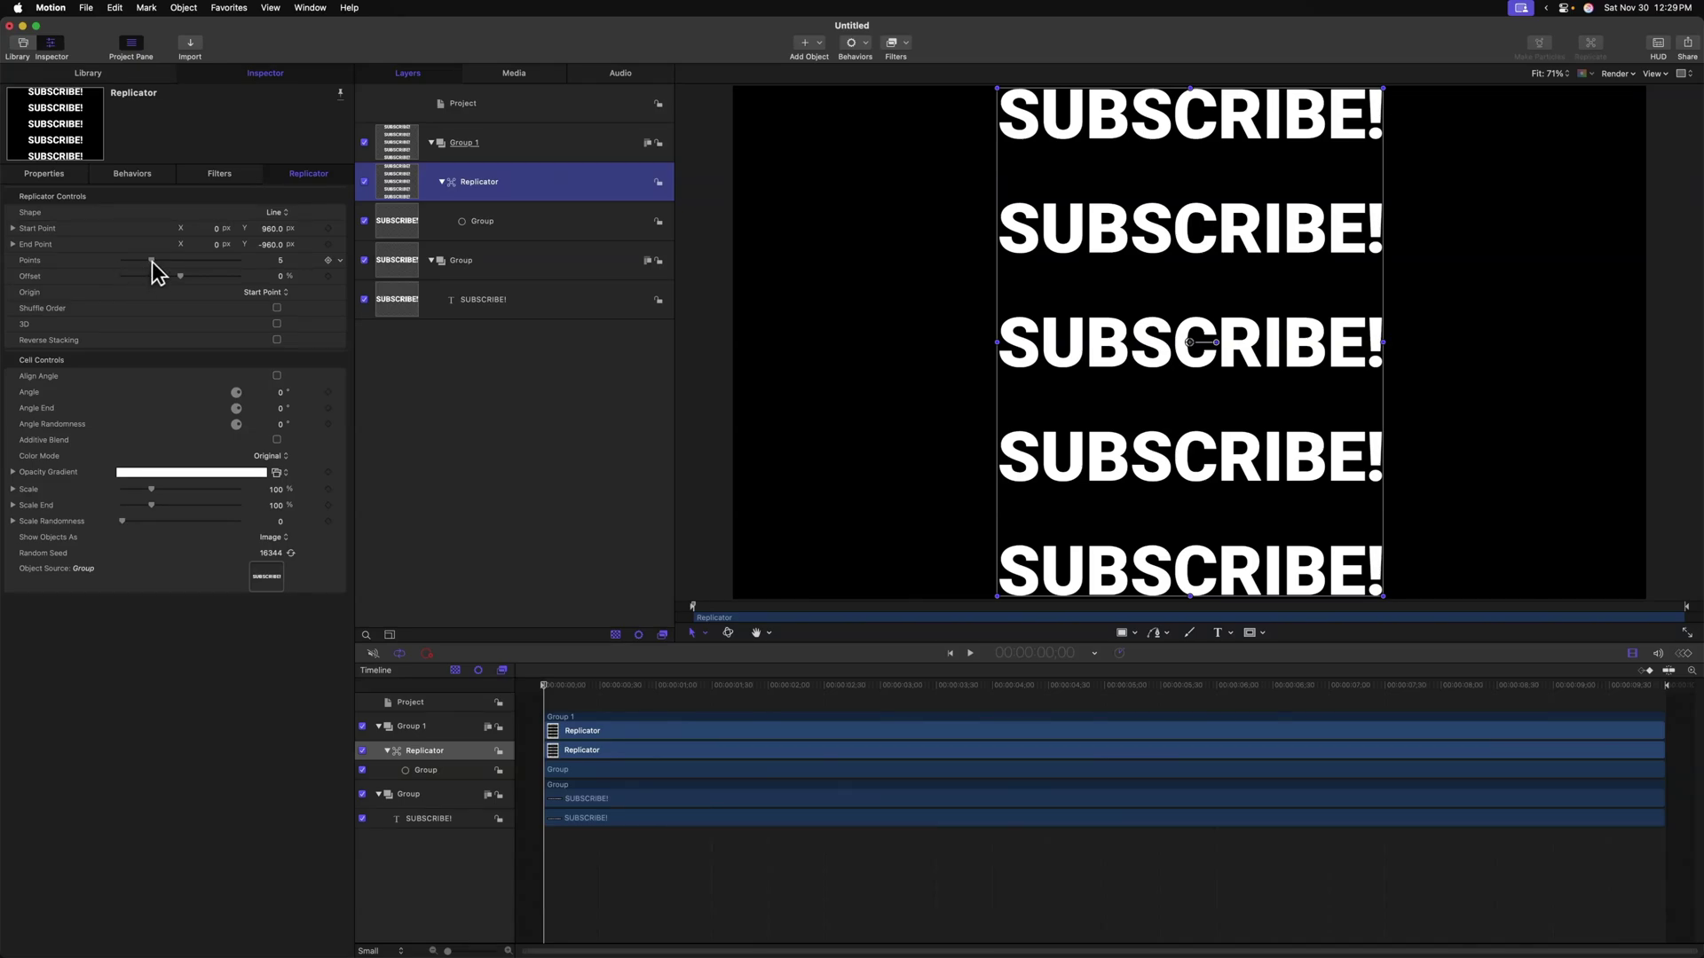
# Raise the replicator's Points from 5 to 9 copies
pyautogui.moveTo(153, 263); pyautogui.dragTo(175, 260)
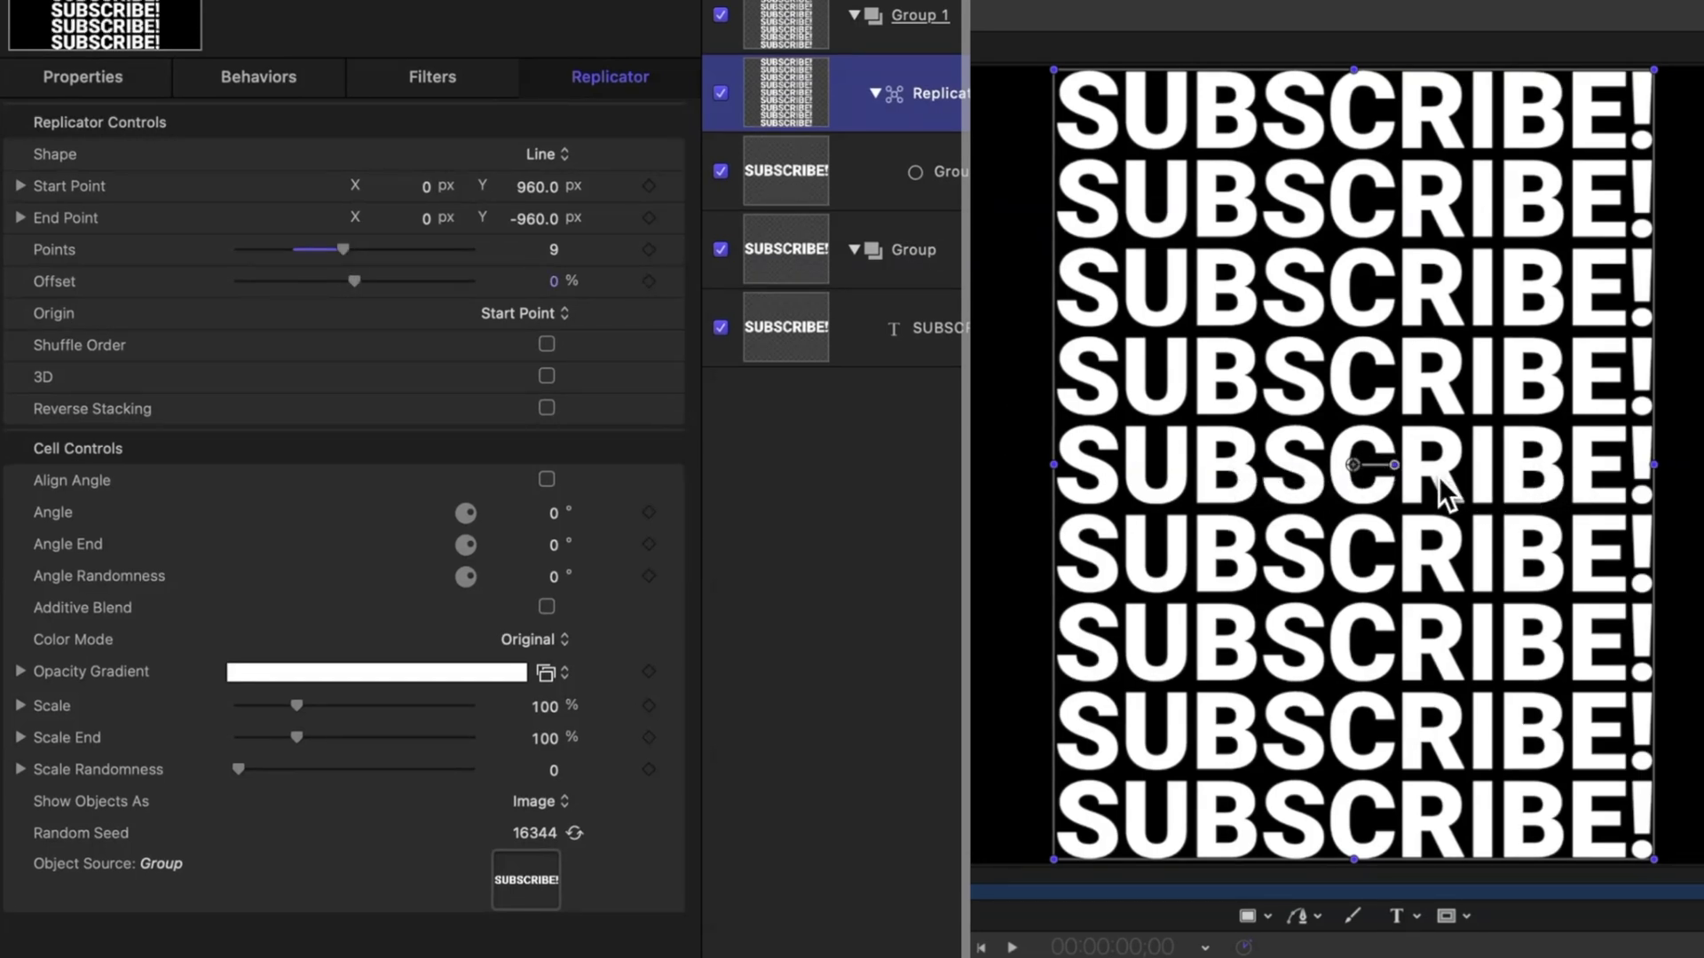
pyautogui.moveTo(344, 249)
pyautogui.mouseDown()
pyautogui.moveTo(364, 259)
pyautogui.moveTo(346, 263)
pyautogui.mouseUp()
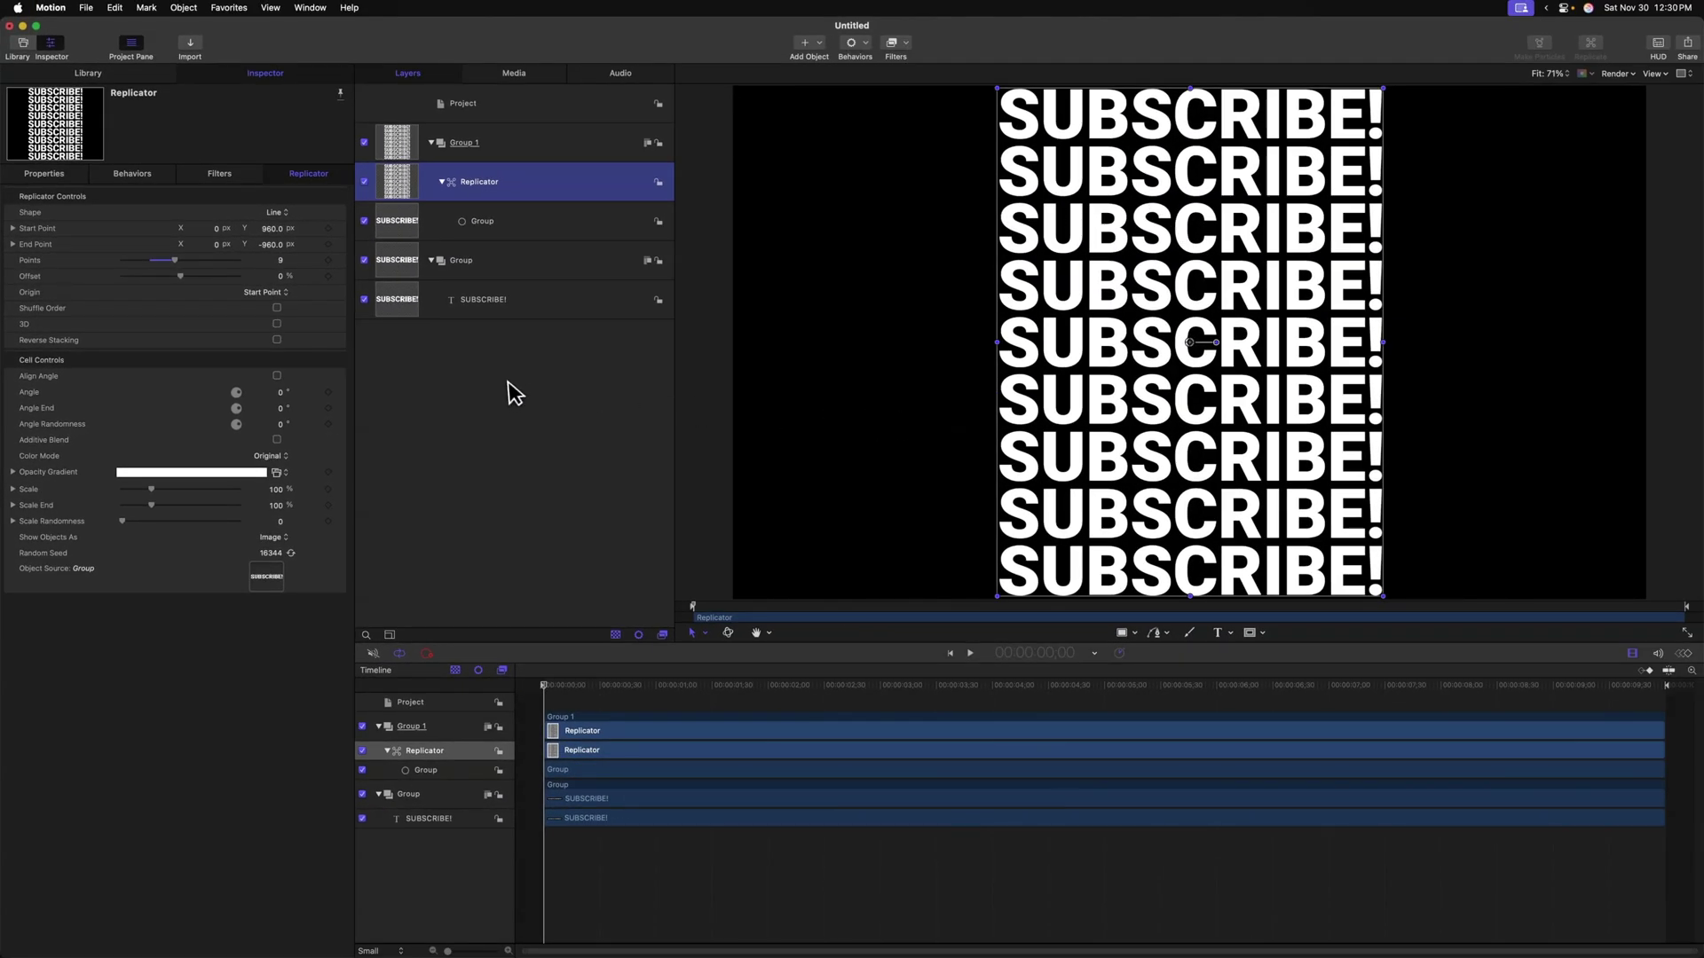
pyautogui.press('Down')
# Apply a red Stroke filter to the Replicator and enable Hide Source for outlines only
pyautogui.click(533, 181)
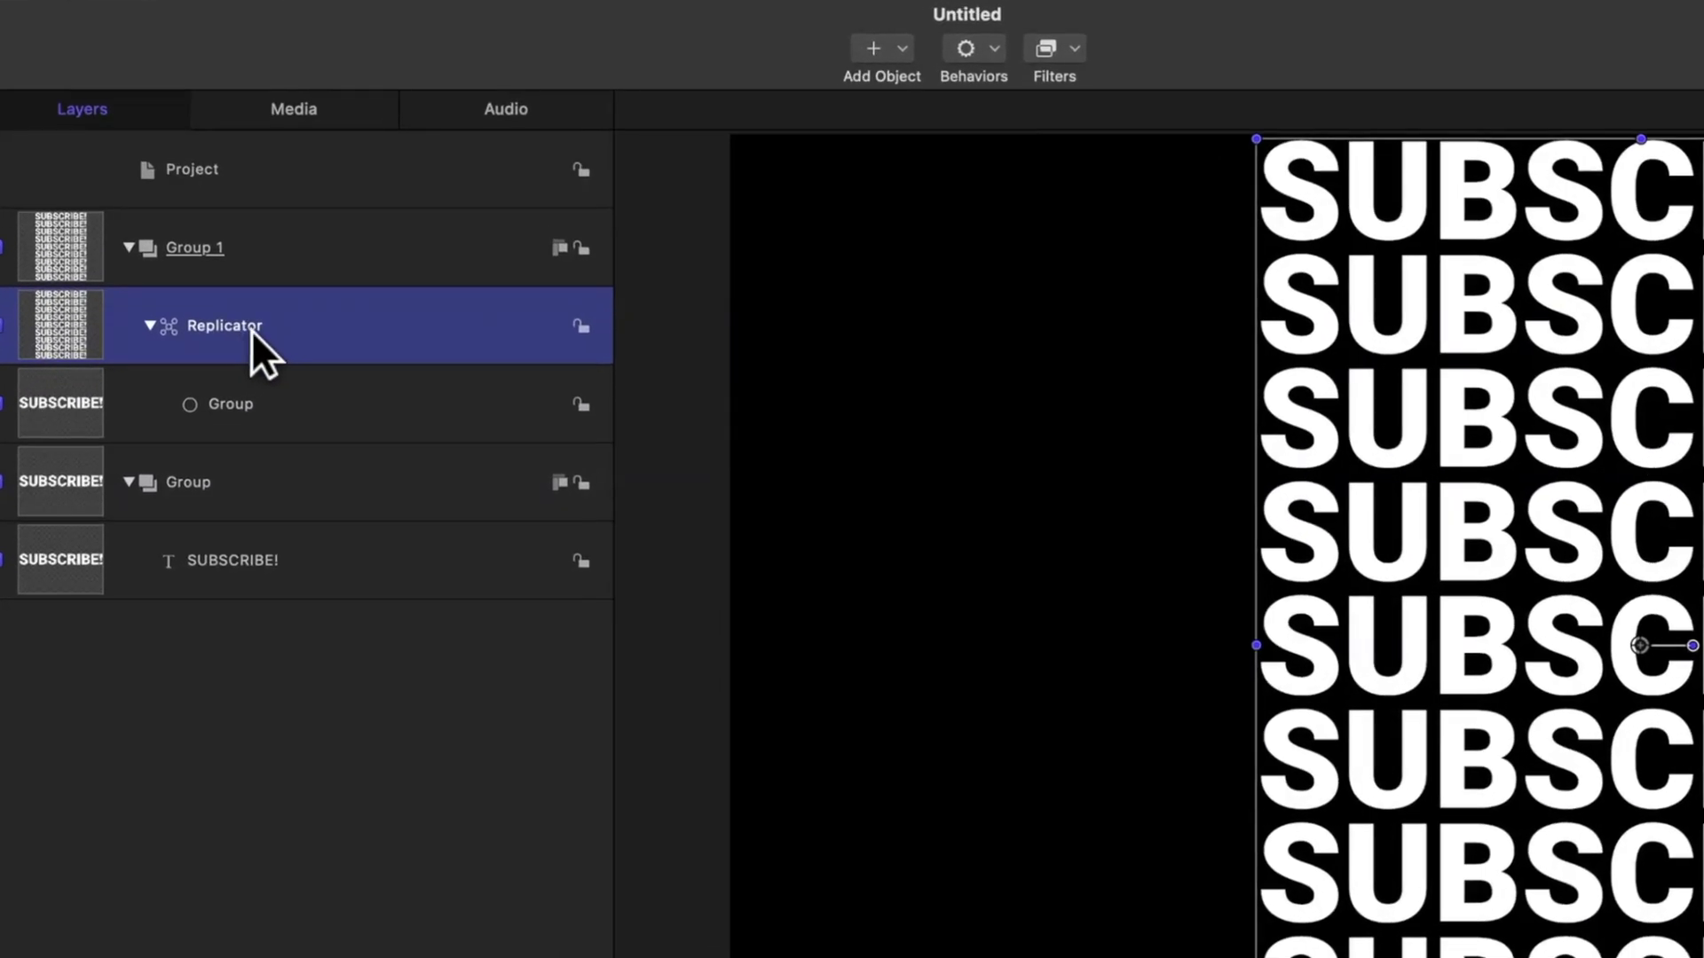
pyautogui.click(1043, 55)
pyautogui.moveTo(1136, 158)
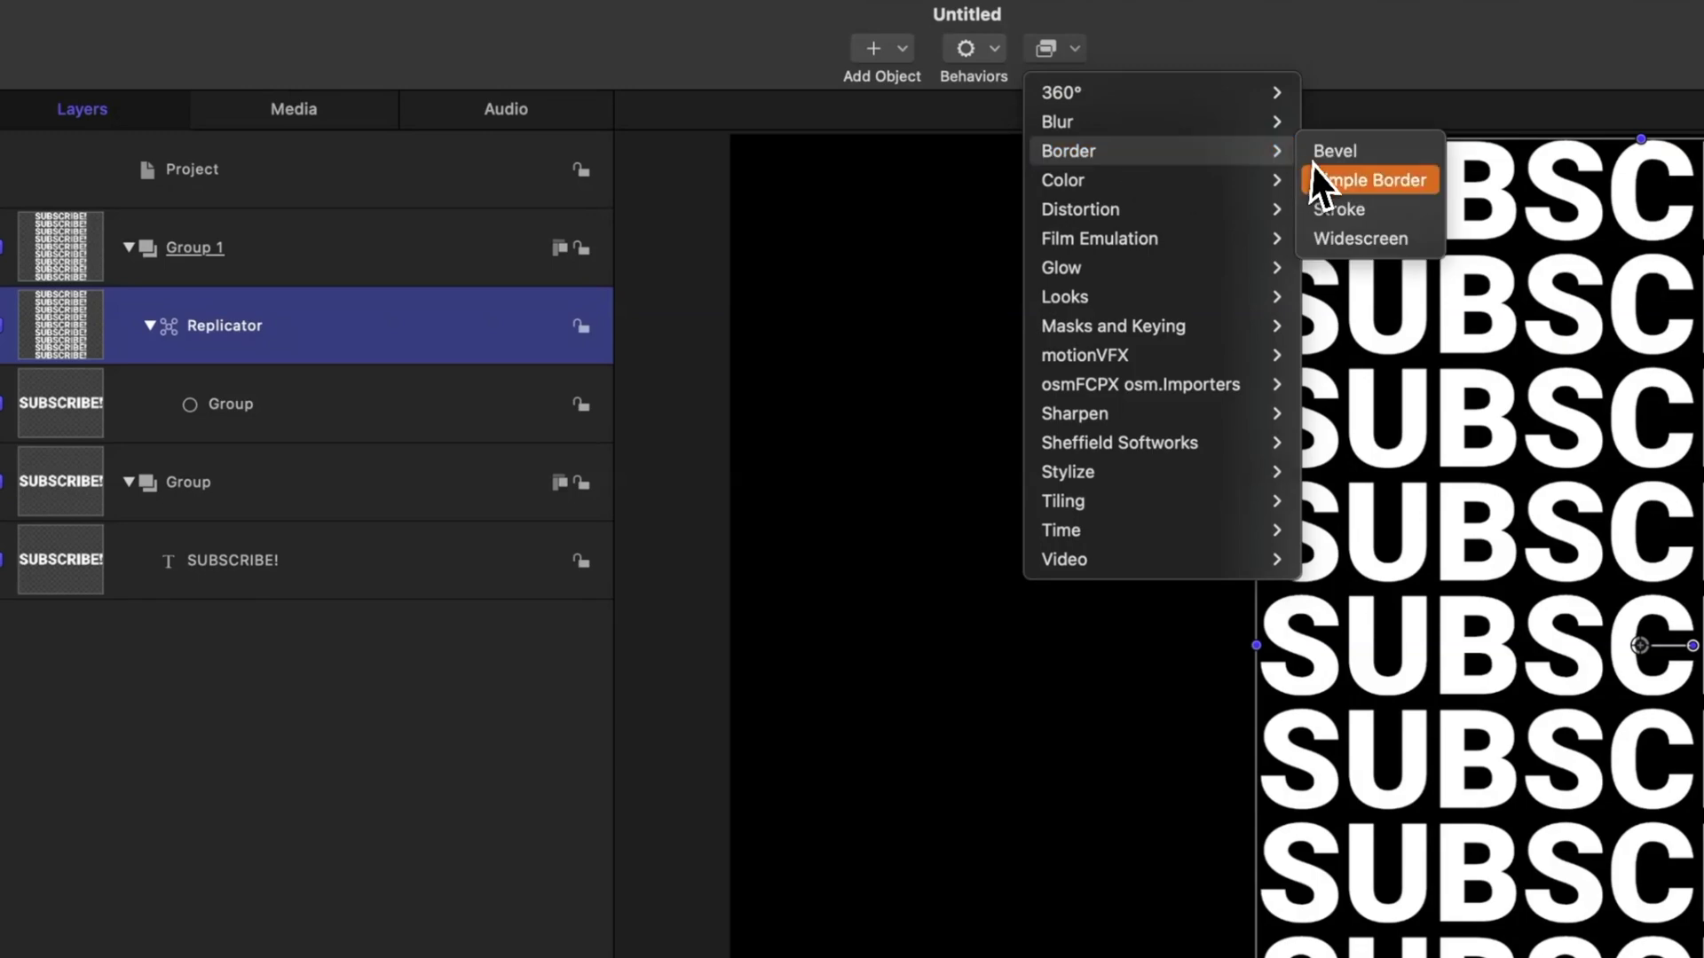
pyautogui.click(1381, 205)
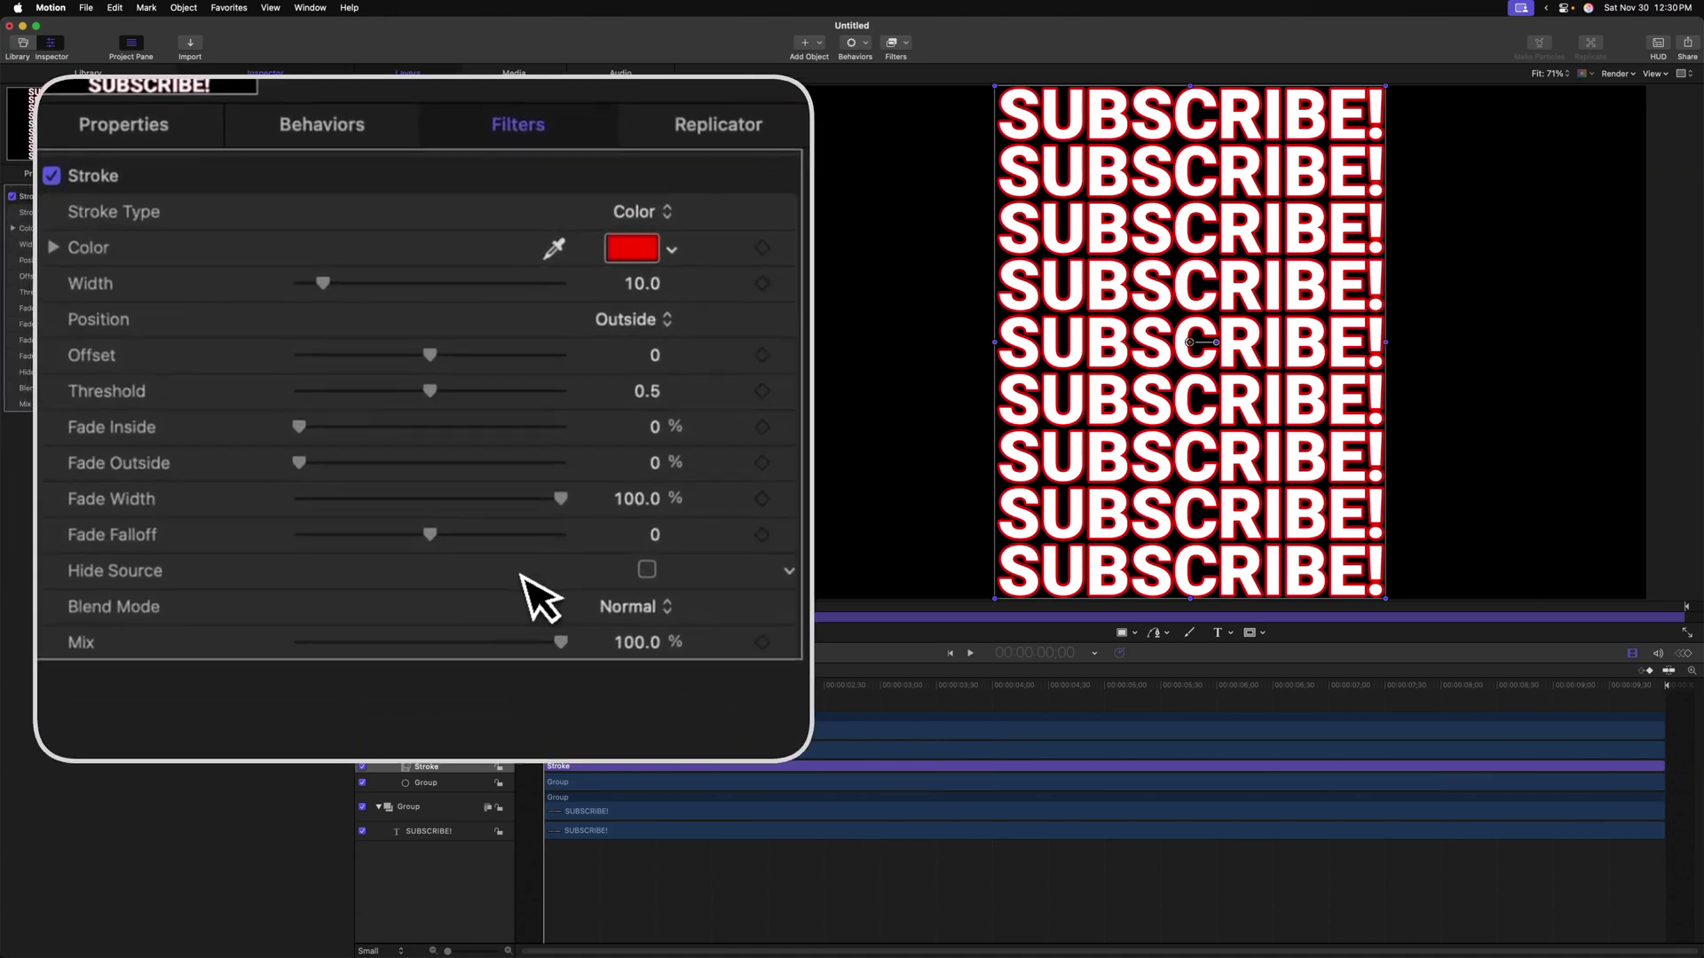
pyautogui.click(660, 579)
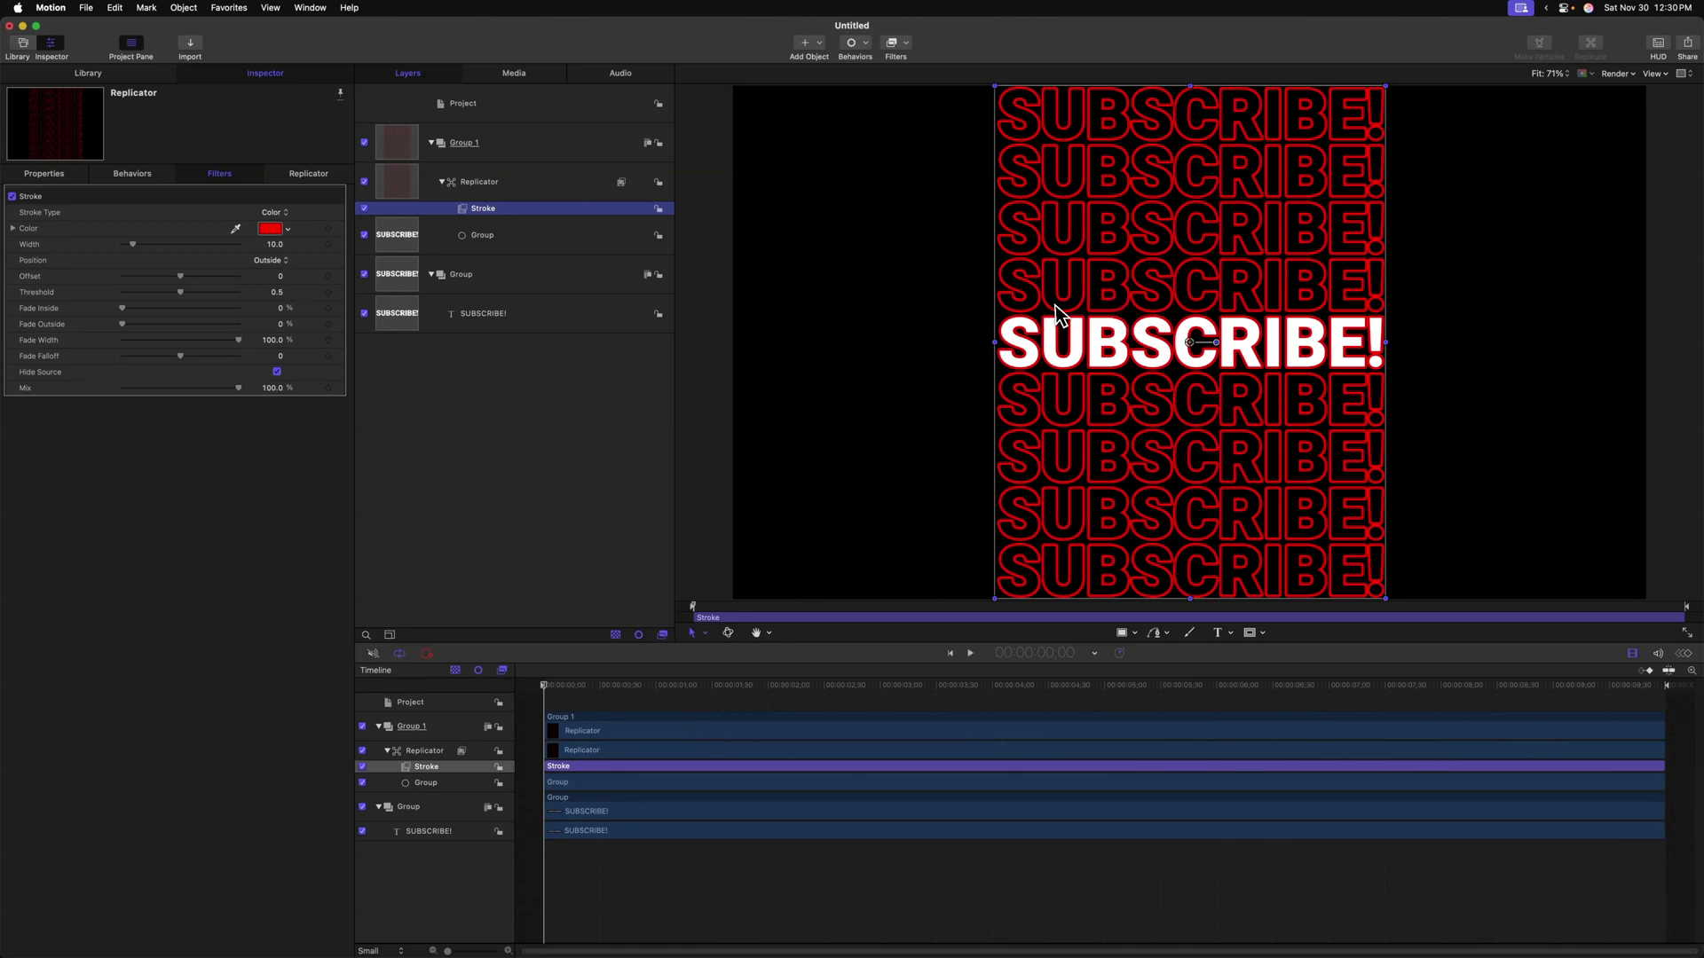
# Select Group 1 and send it below the SUBSCRIBE! text group with Cmd+[
pyautogui.press('Up')
pyautogui.press('Up')
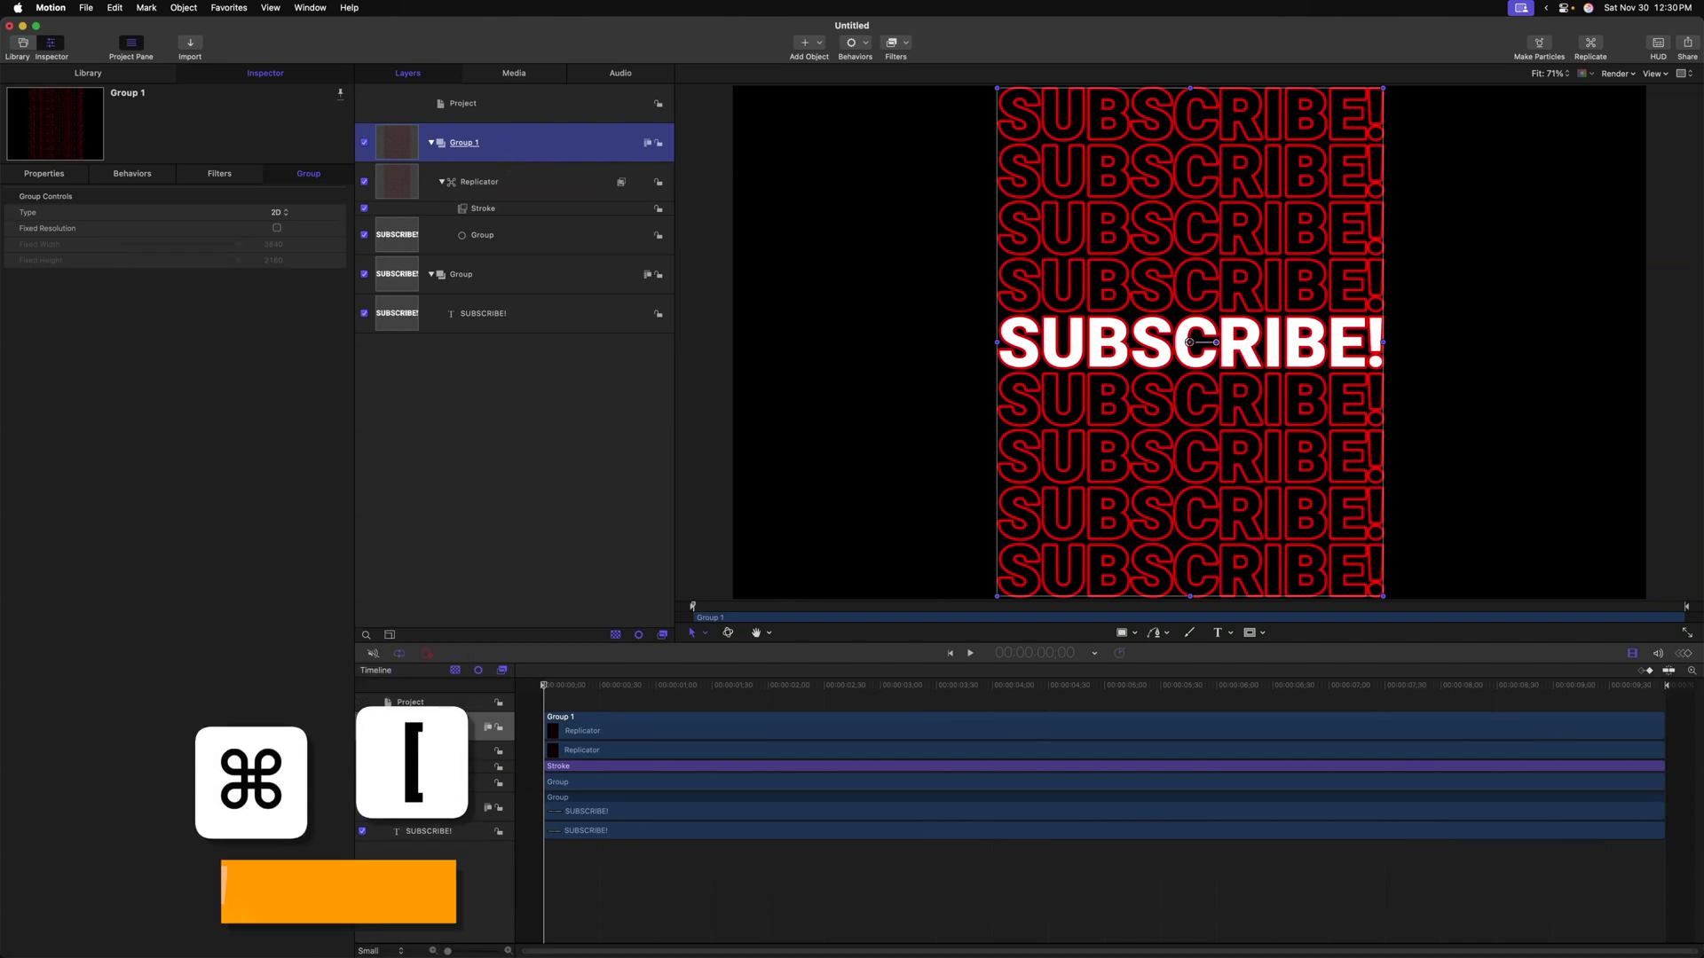
pyautogui.press('super+bracketleft')
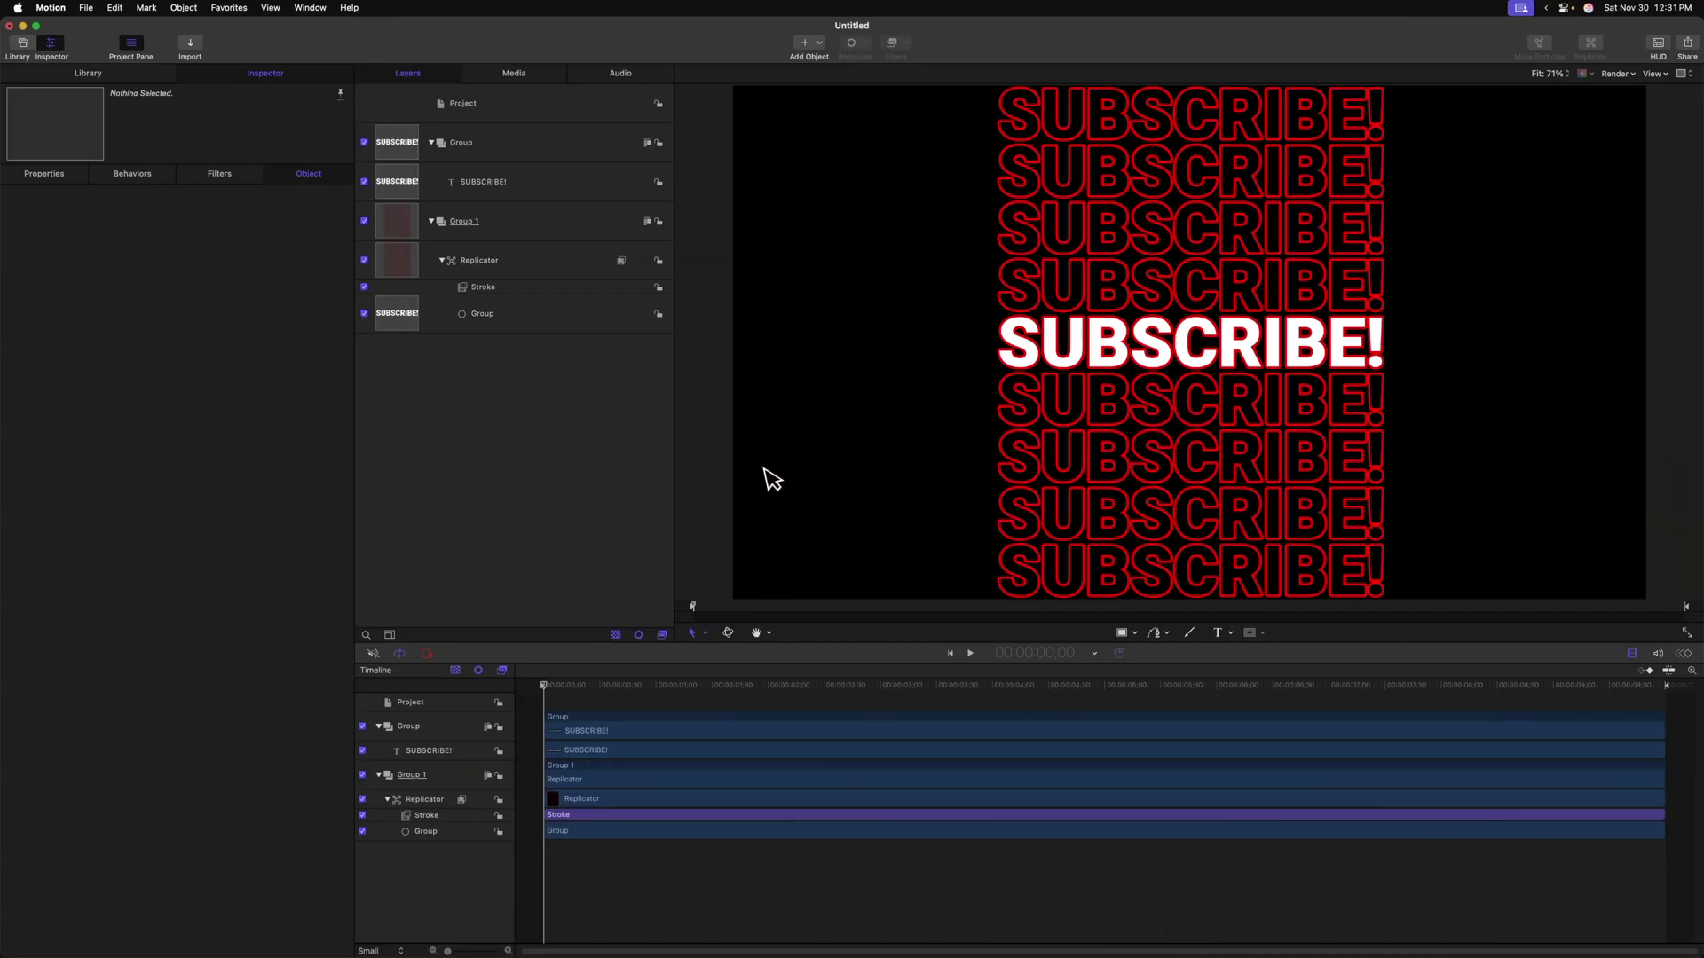
# Recolour the Stroke filter outline from red to cyan
pyautogui.click(502, 293)
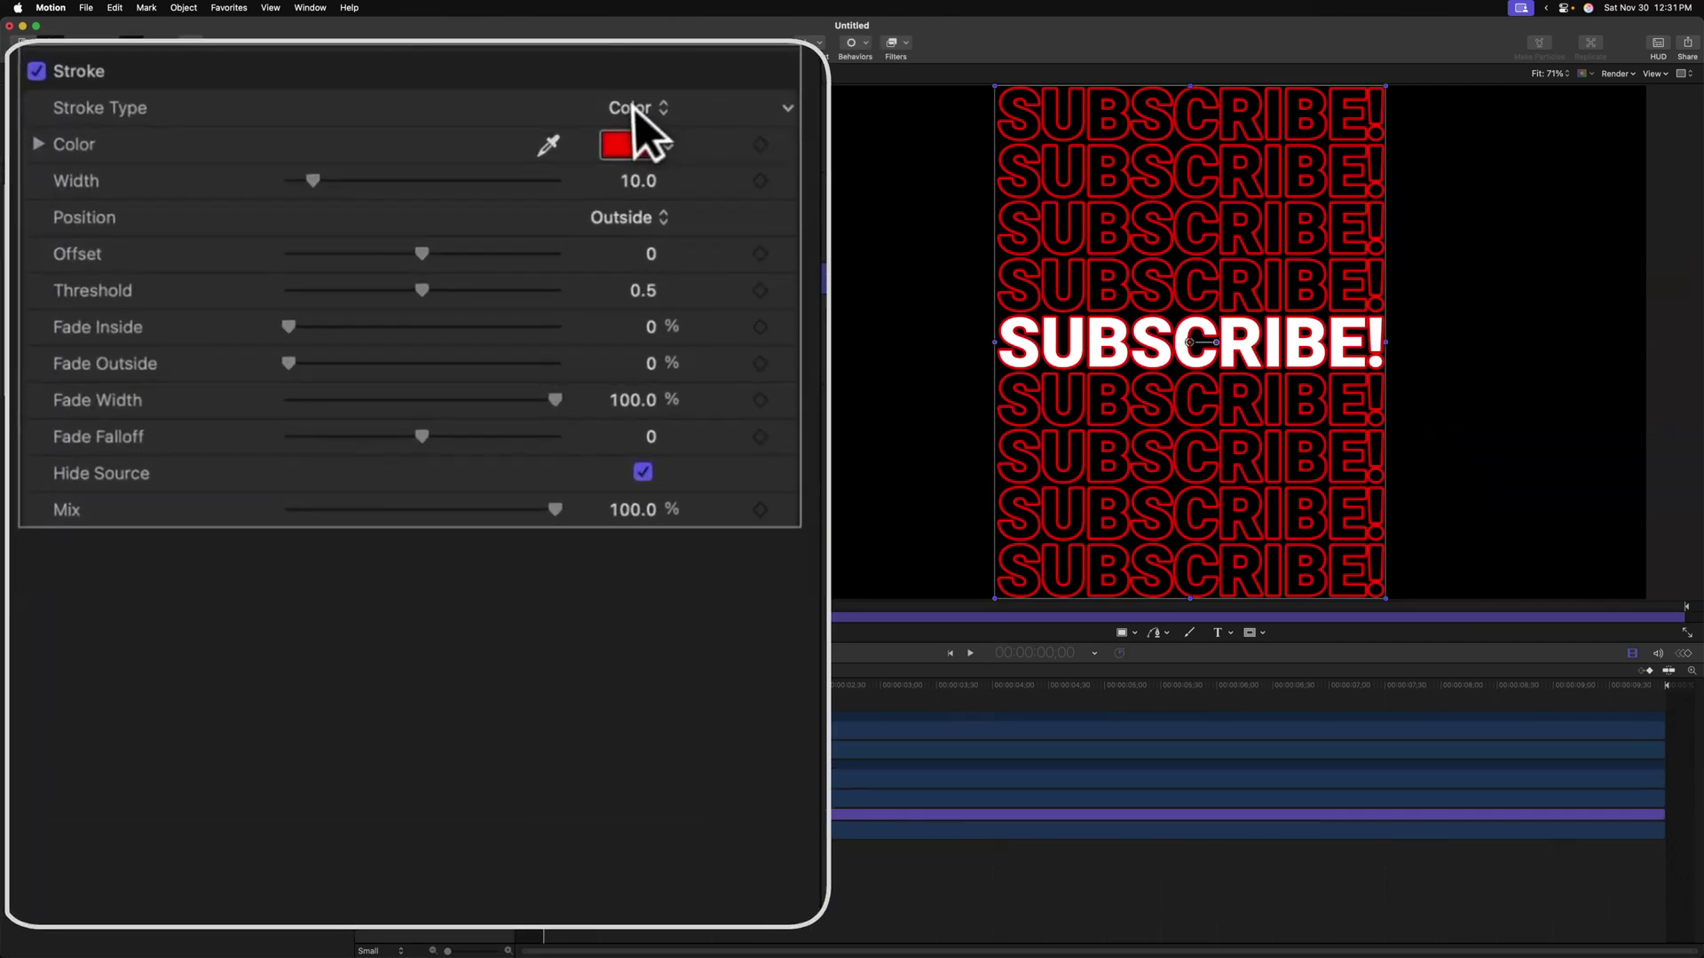
pyautogui.click(628, 145)
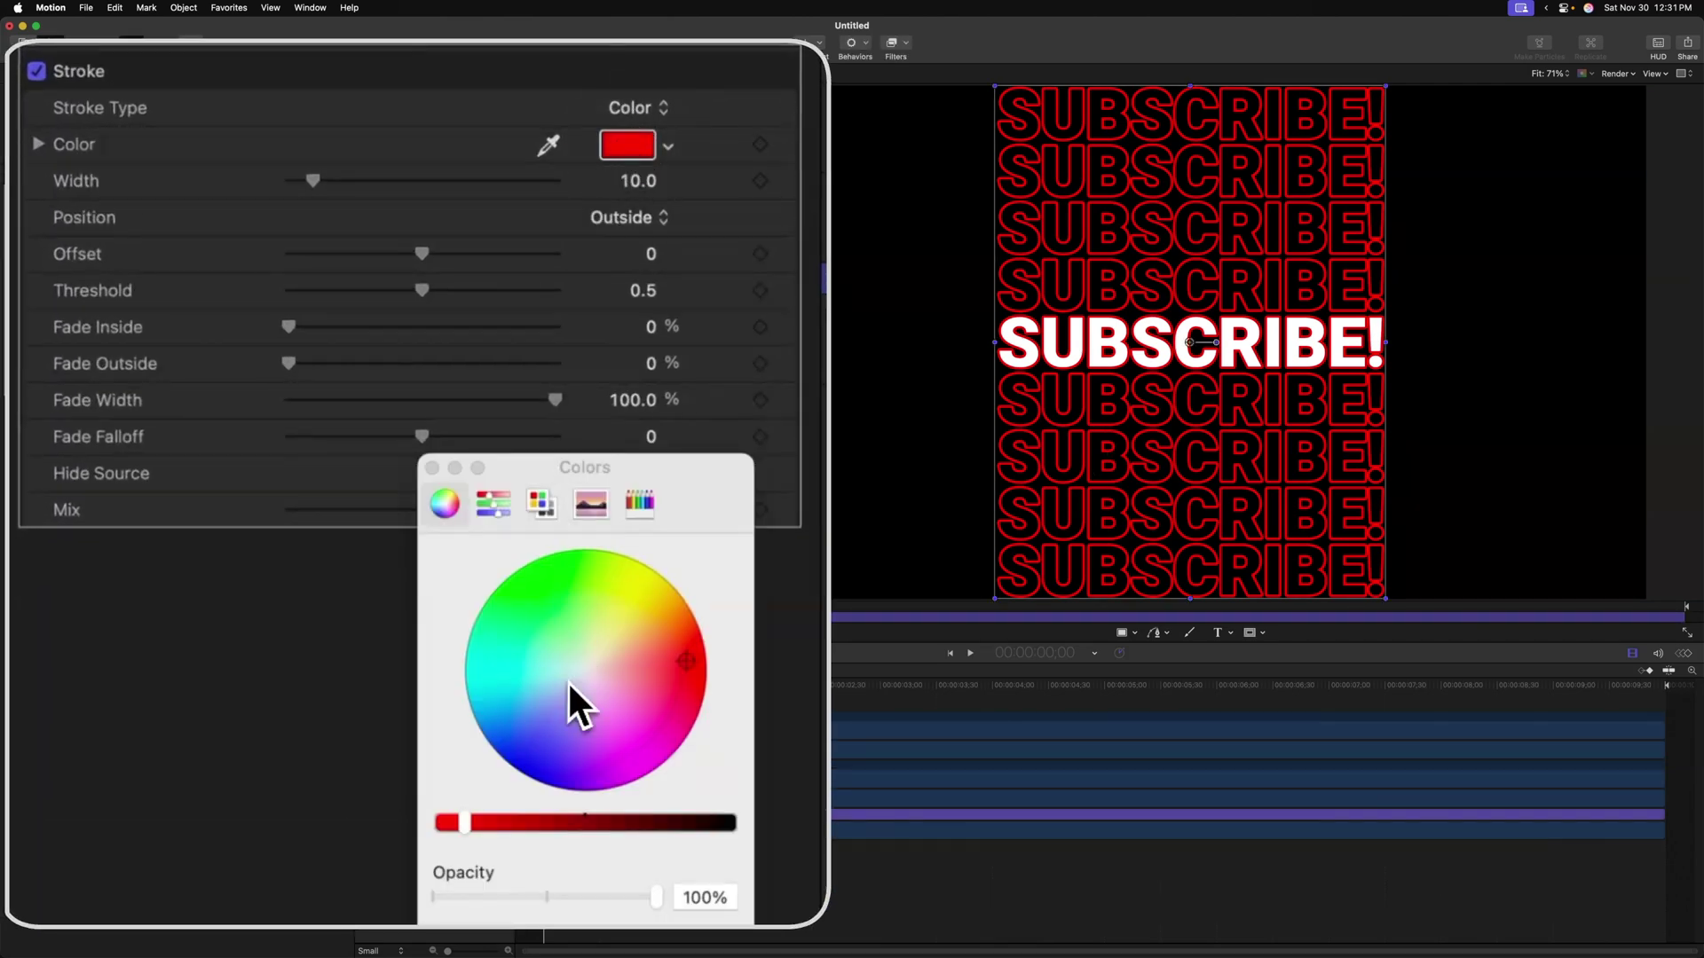
pyautogui.moveTo(568, 682)
pyautogui.mouseDown()
pyautogui.moveTo(375, 744)
pyautogui.moveTo(431, 775)
pyautogui.moveTo(241, 639)
pyautogui.mouseUp()
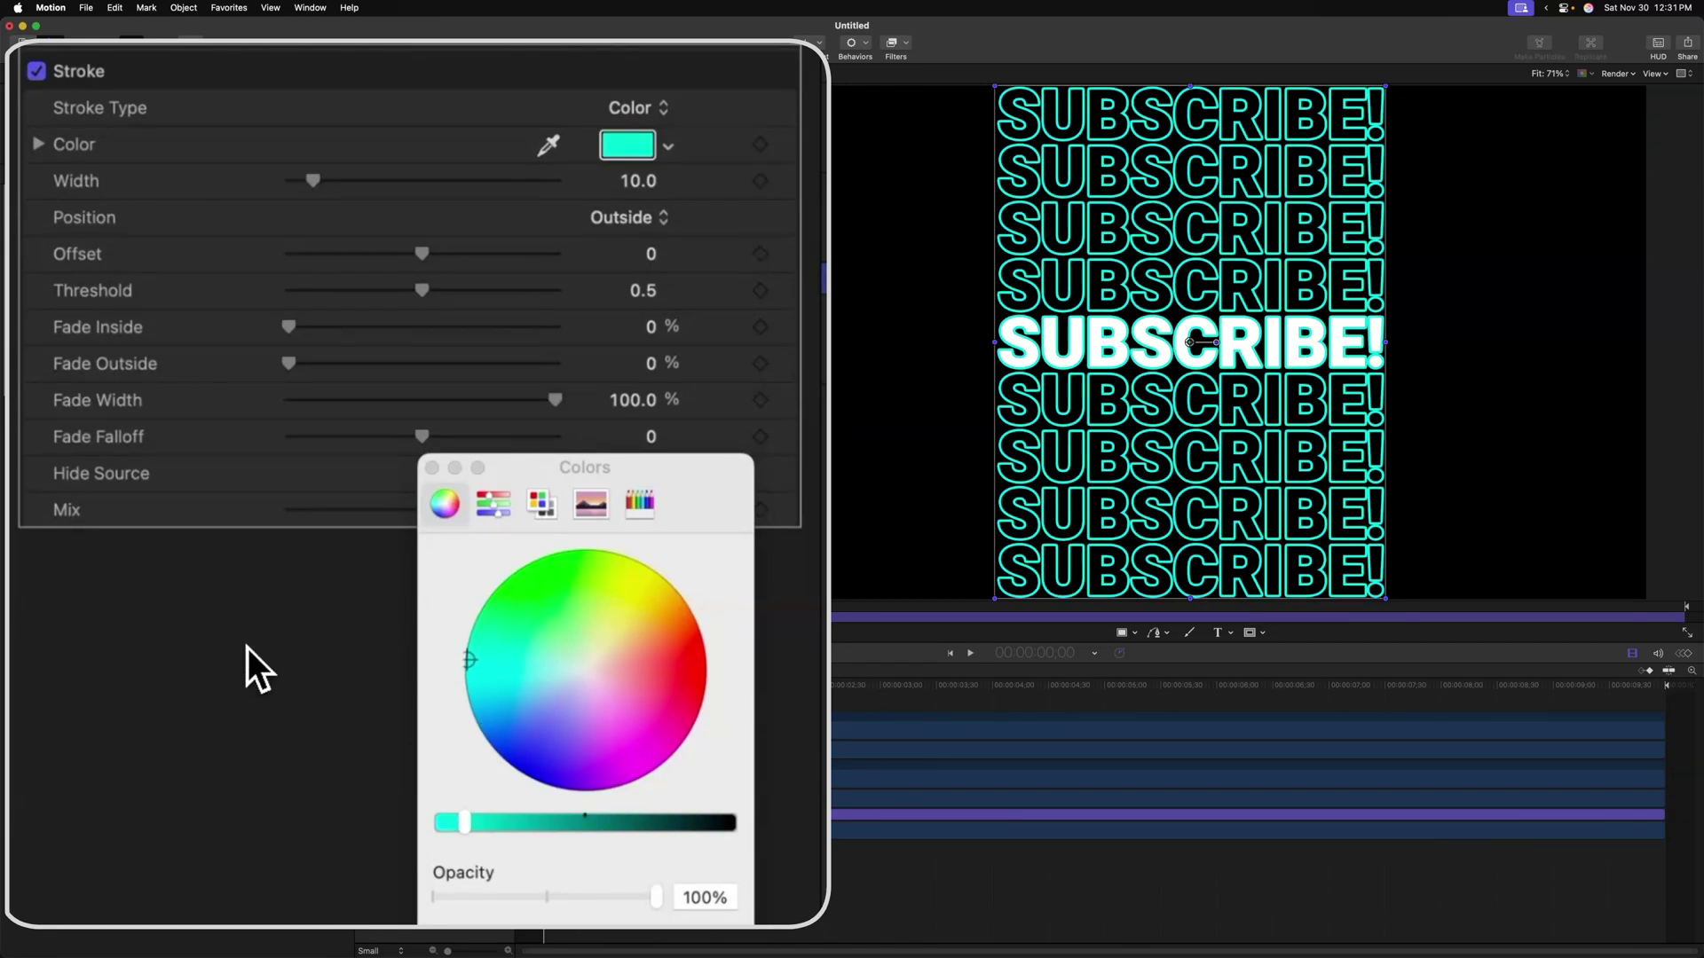
pyautogui.click(432, 467)
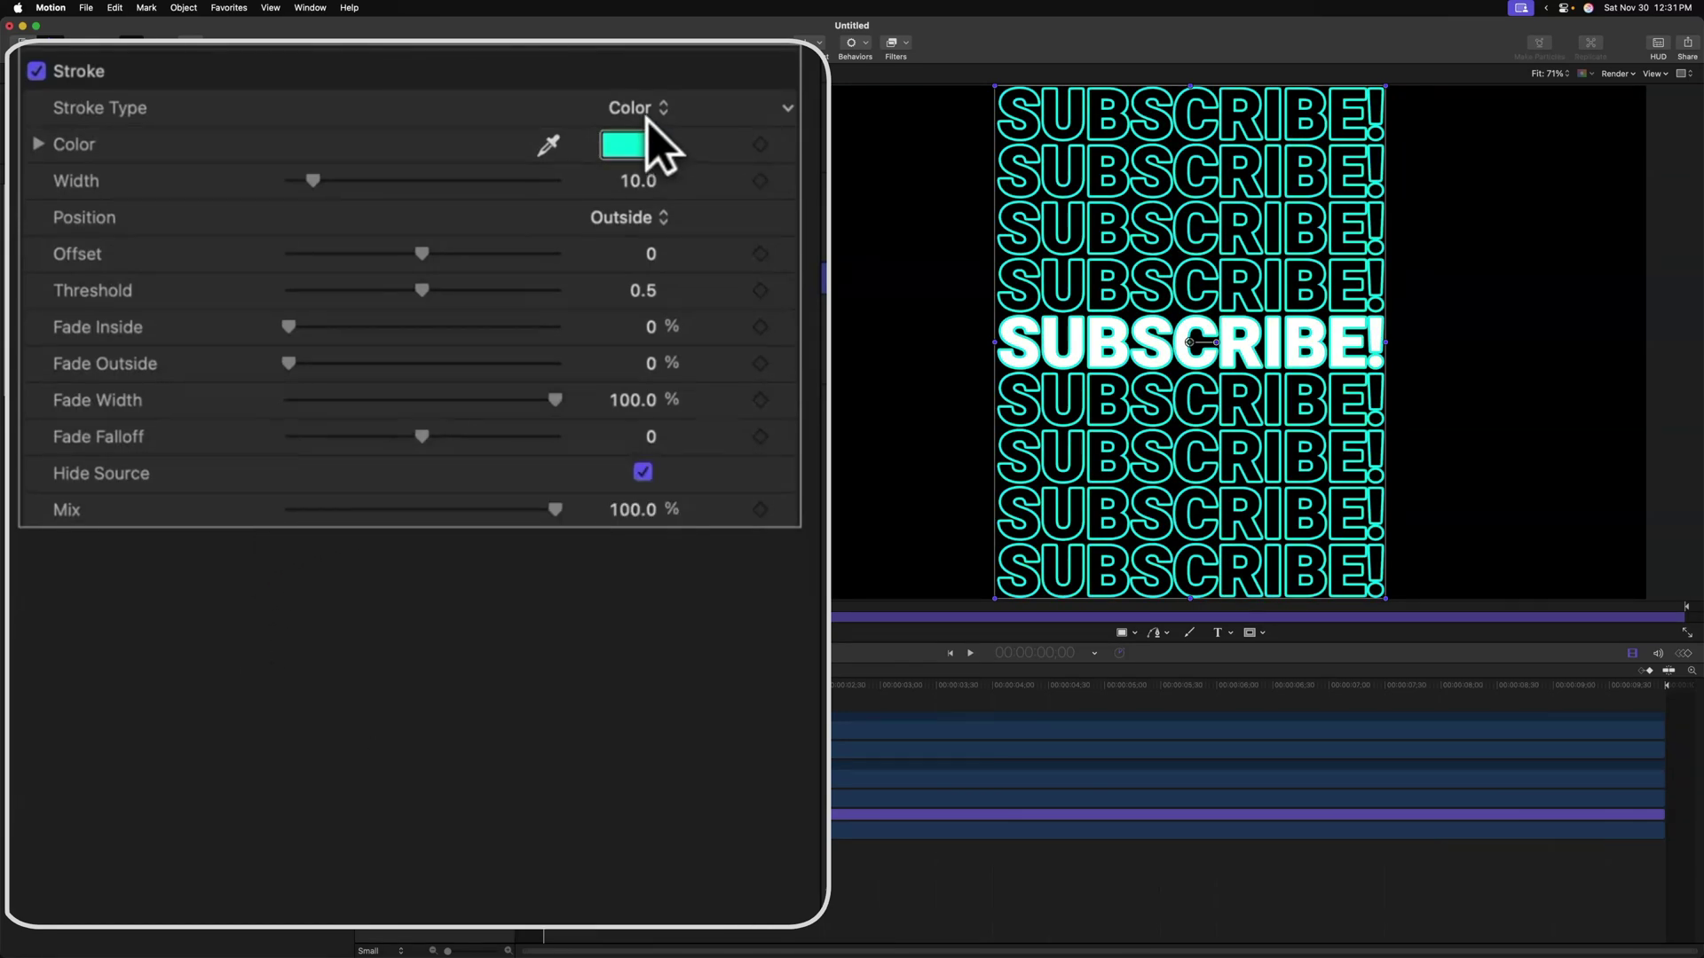
pyautogui.click(647, 120)
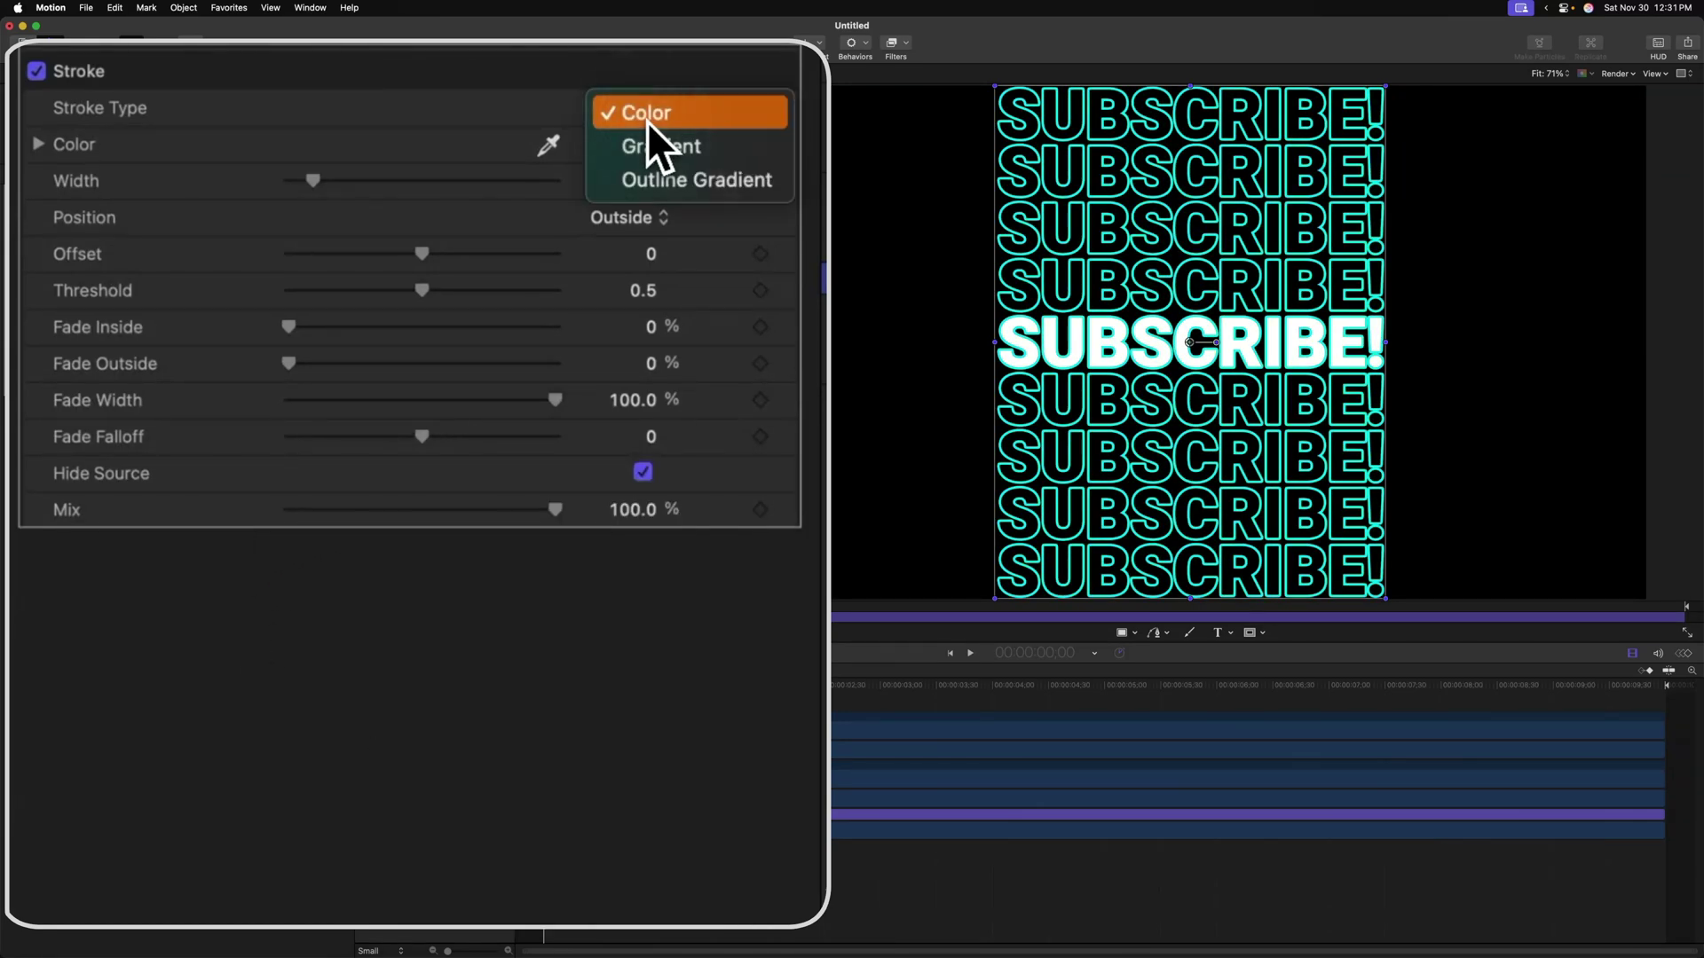
# Switch the stroke to a gradient using the Dawn Purple preset
pyautogui.click(716, 150)
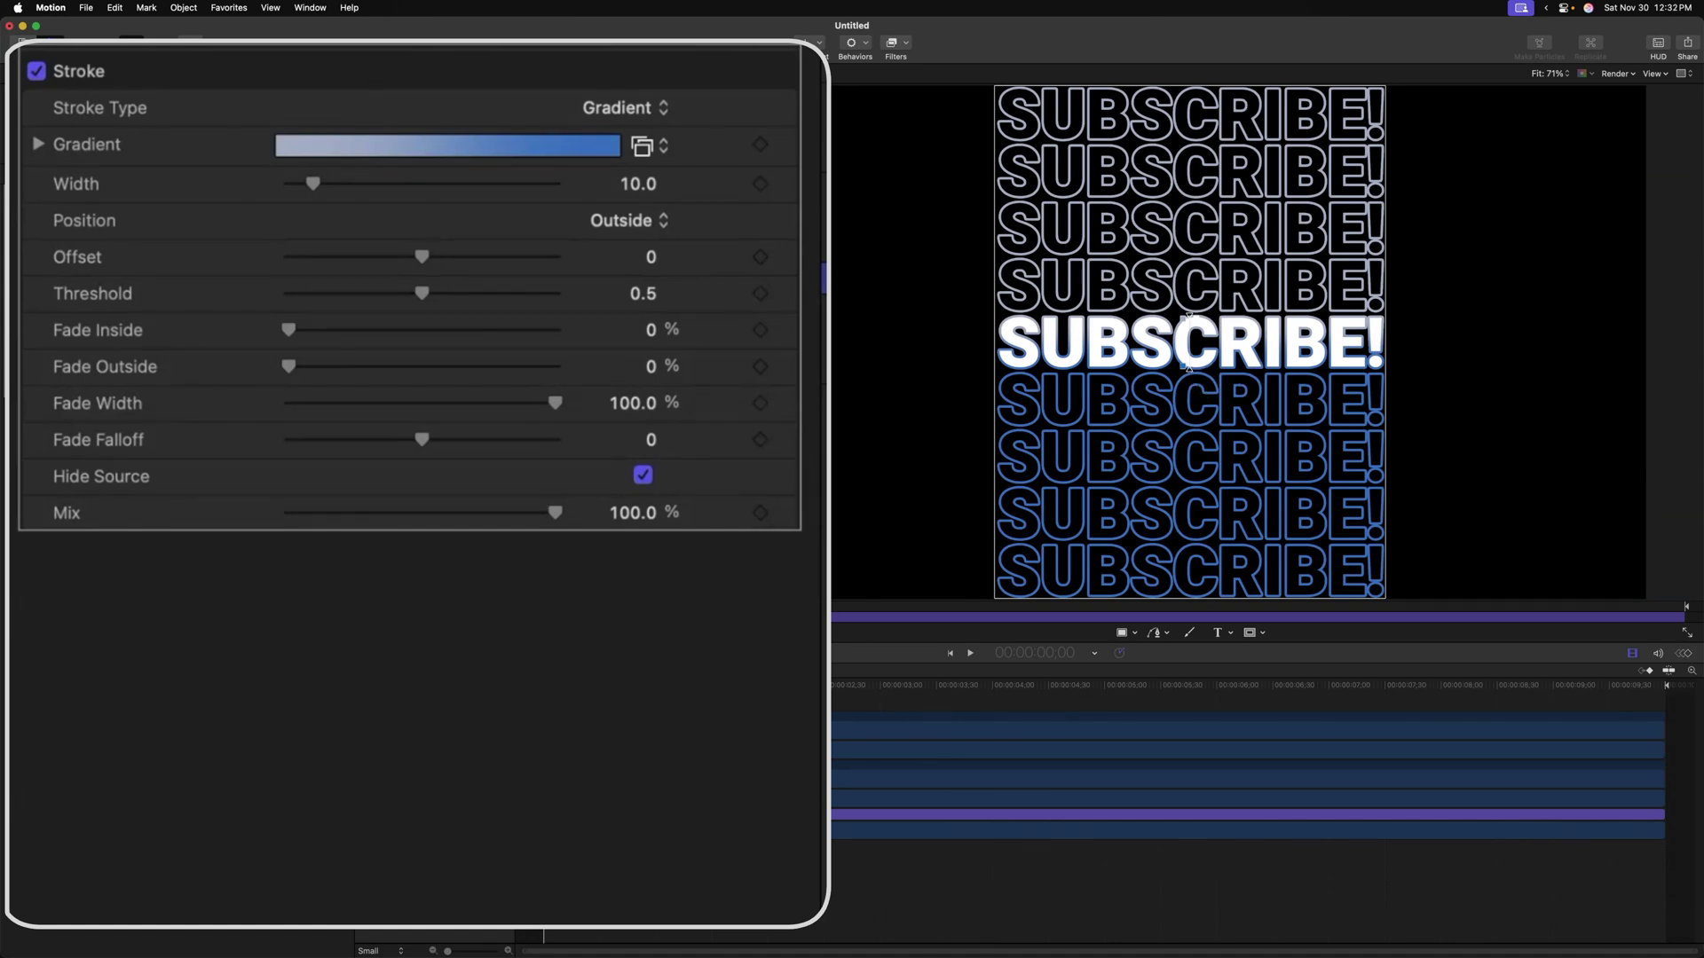
pyautogui.click(649, 147)
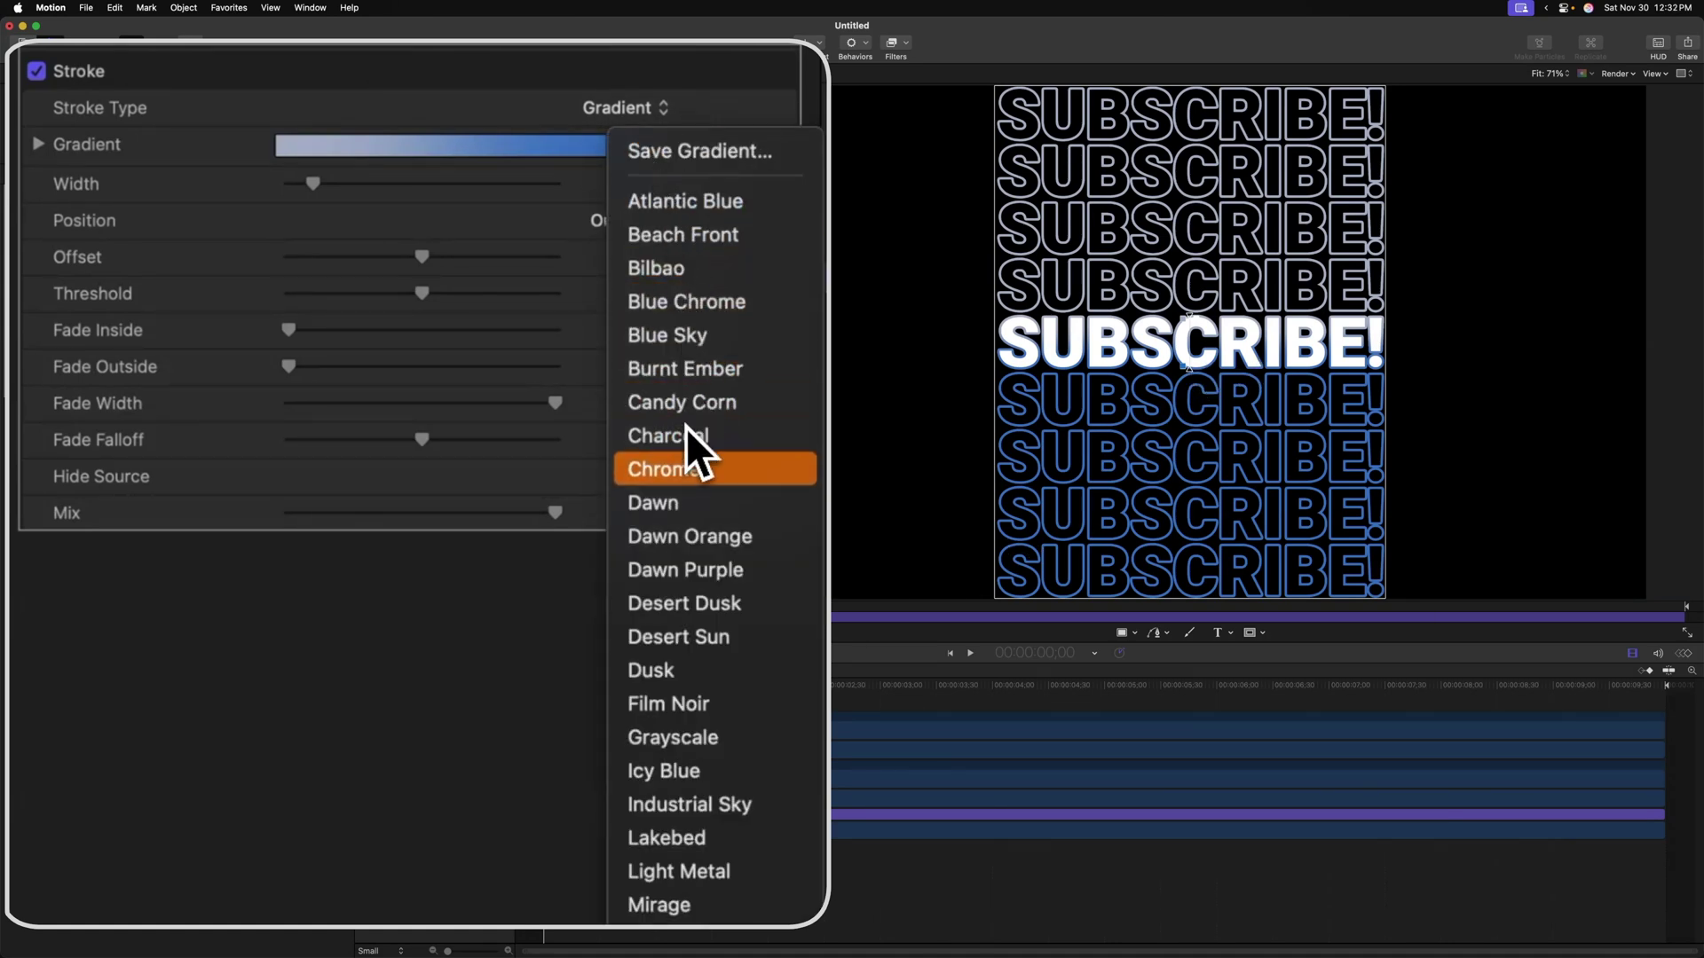
pyautogui.click(710, 572)
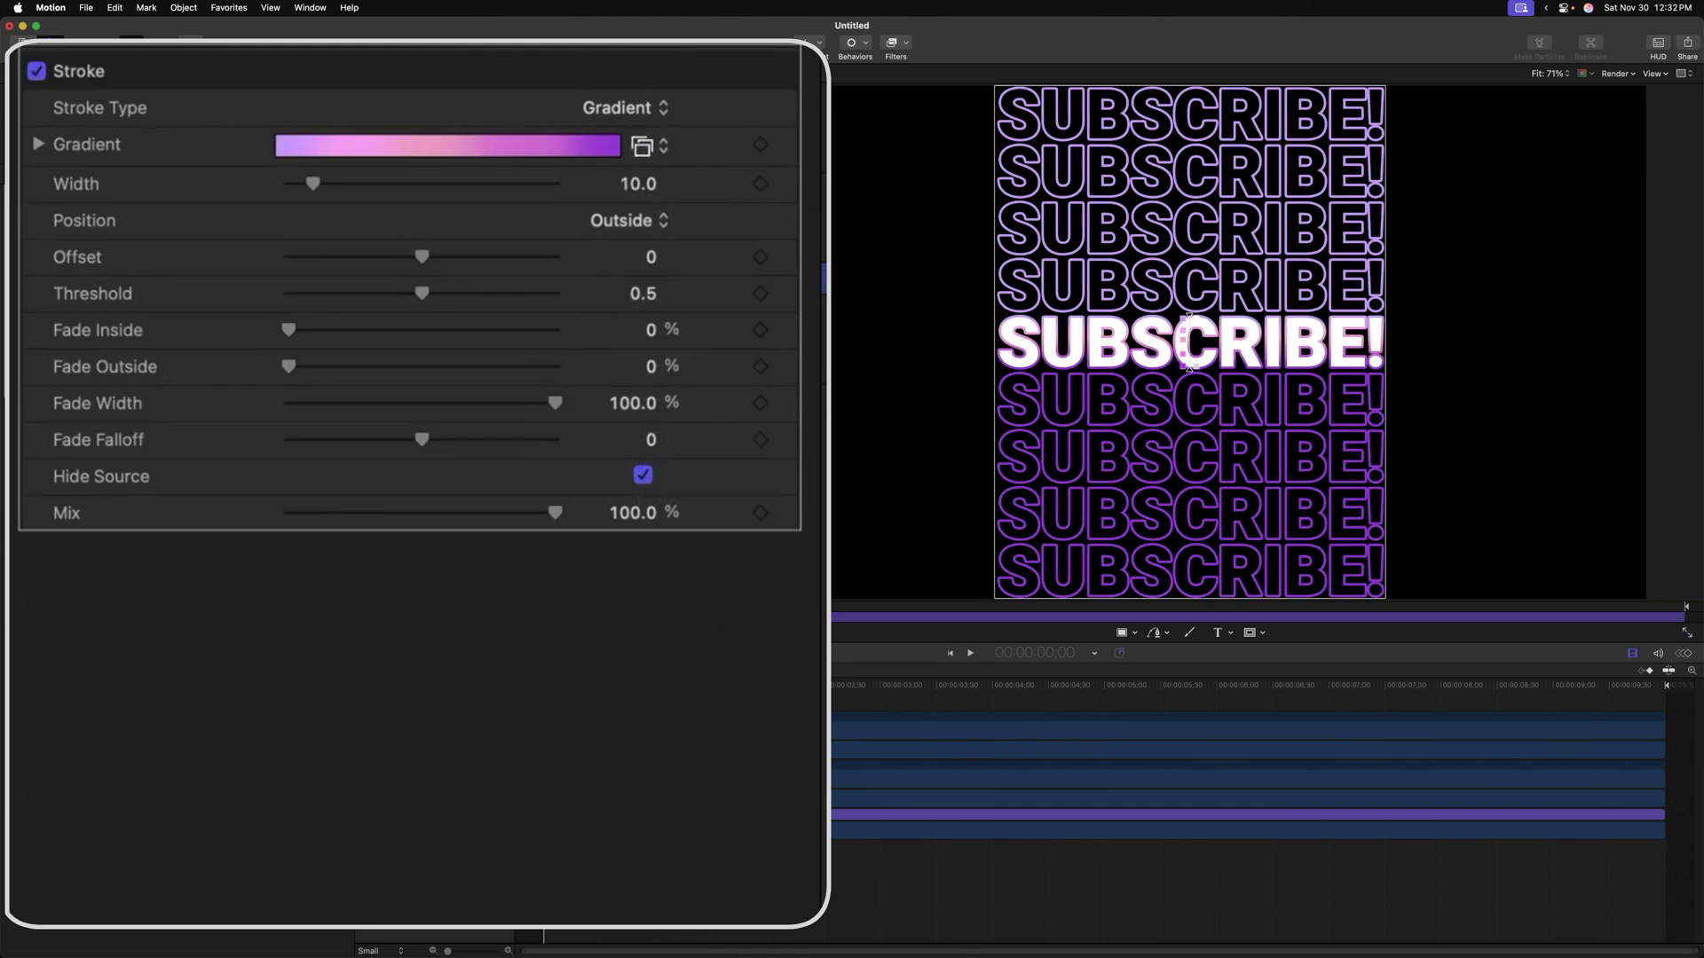
pyautogui.click(38, 143)
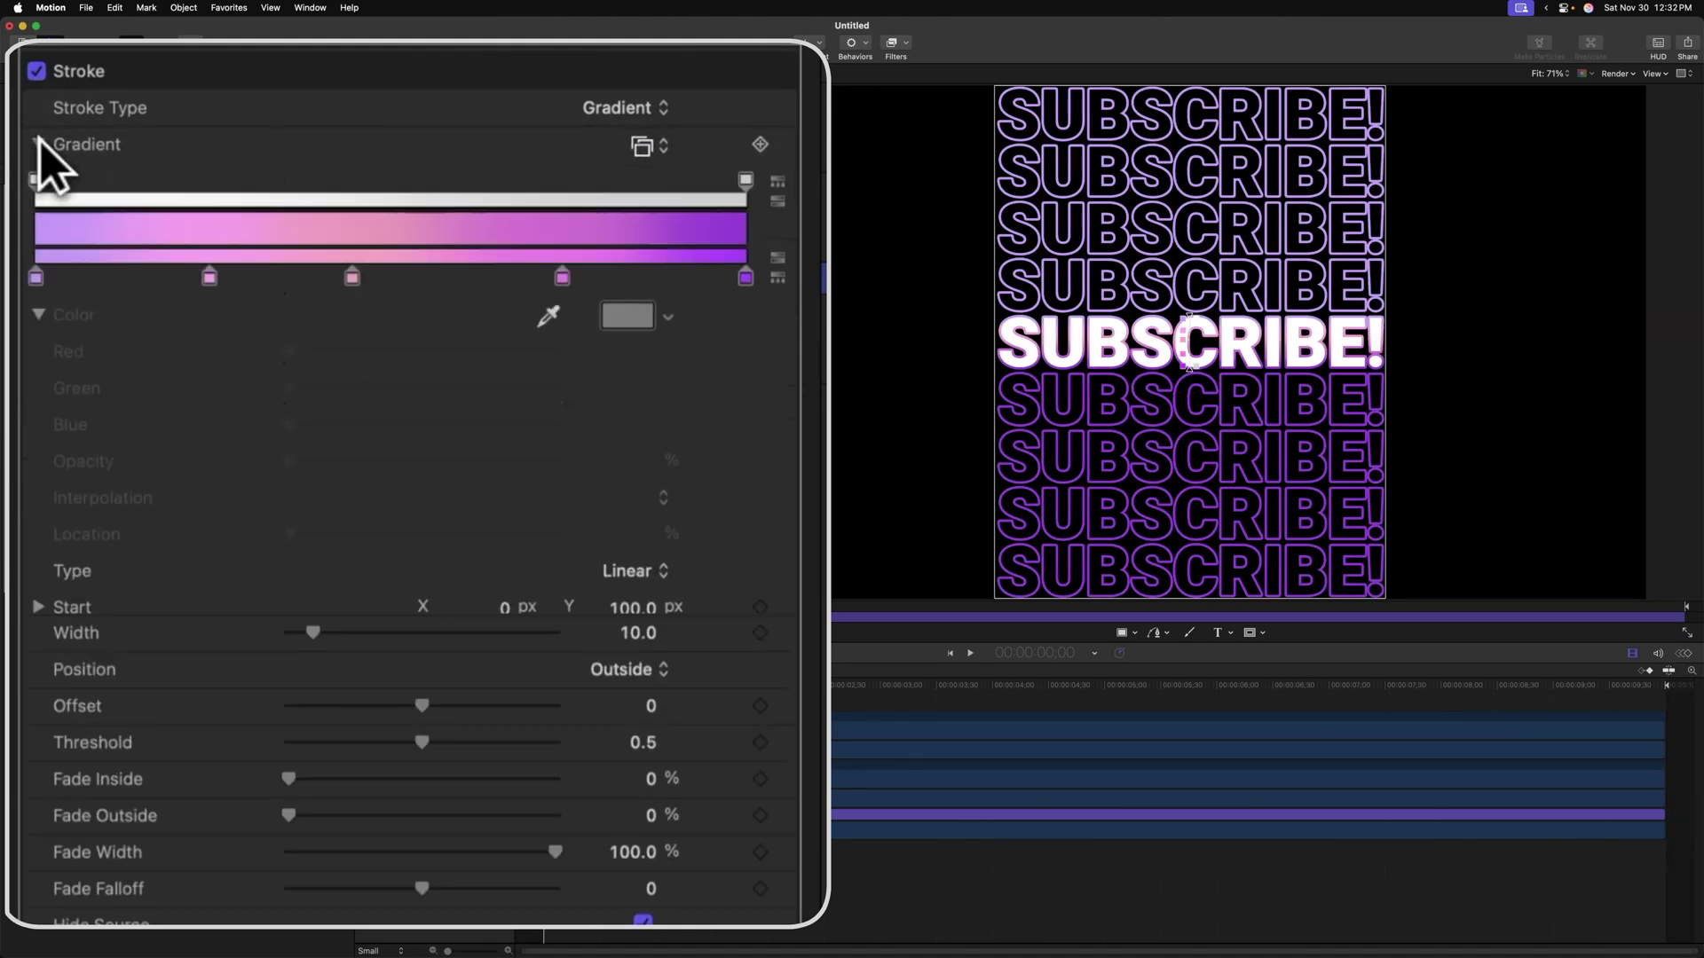
pyautogui.click(204, 280)
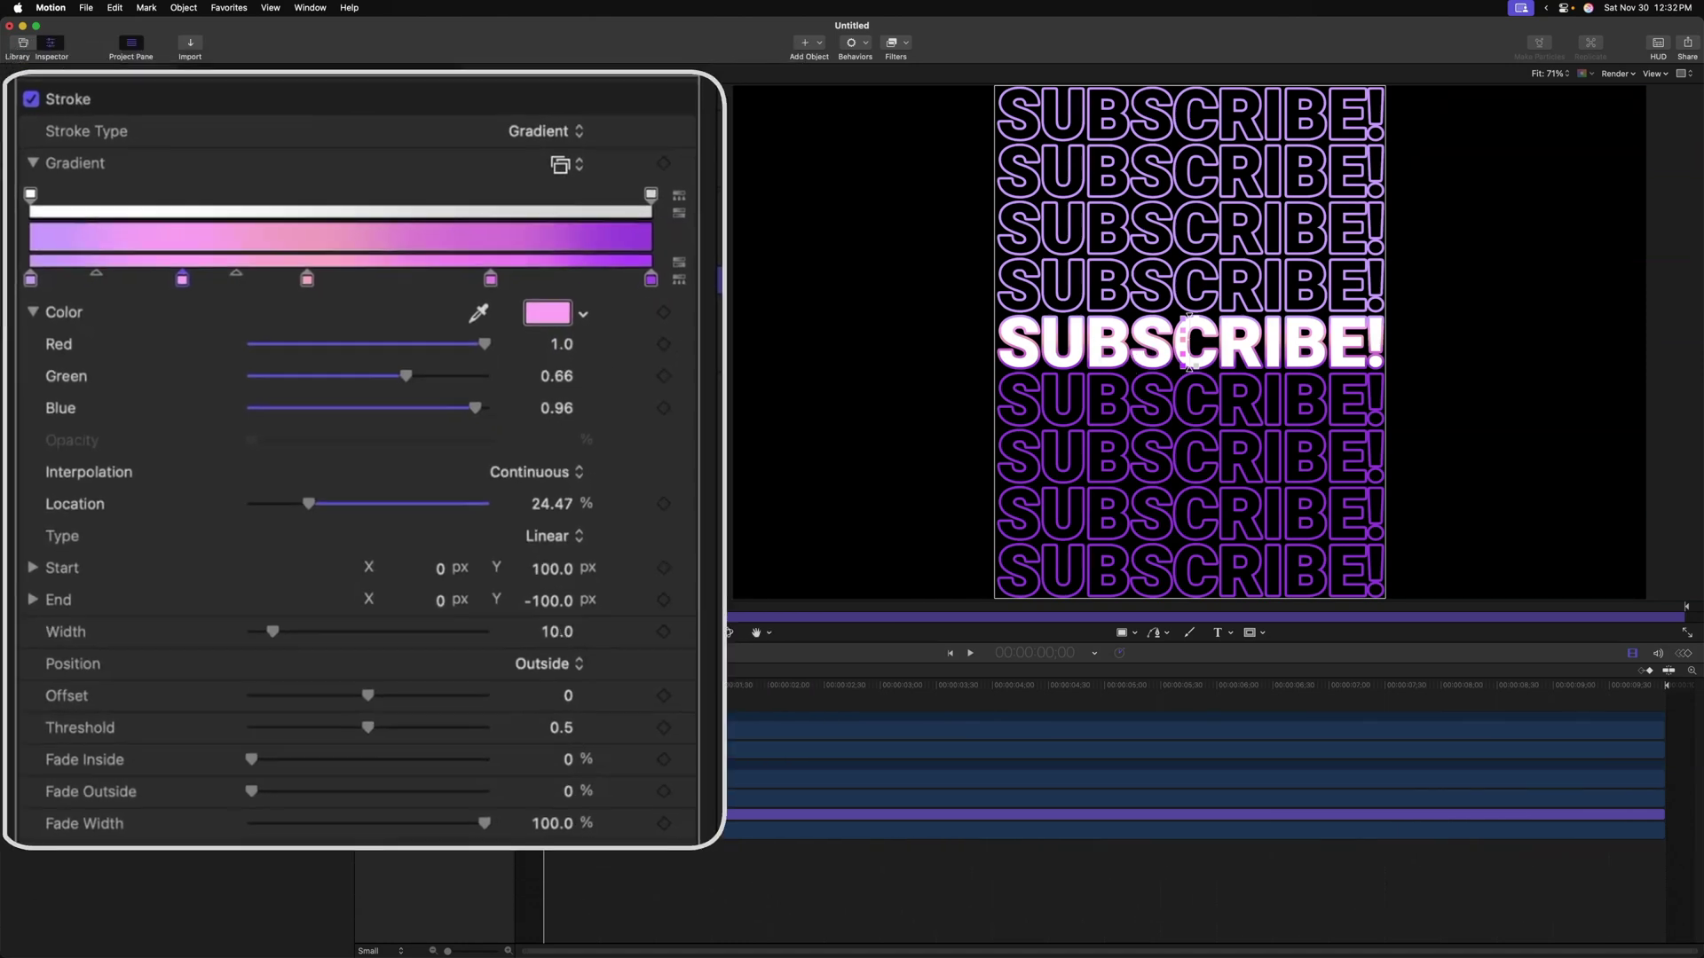
# Drag the gradient endpoints on canvas for a diagonal pink-to-purple blend
pyautogui.click(707, 633)
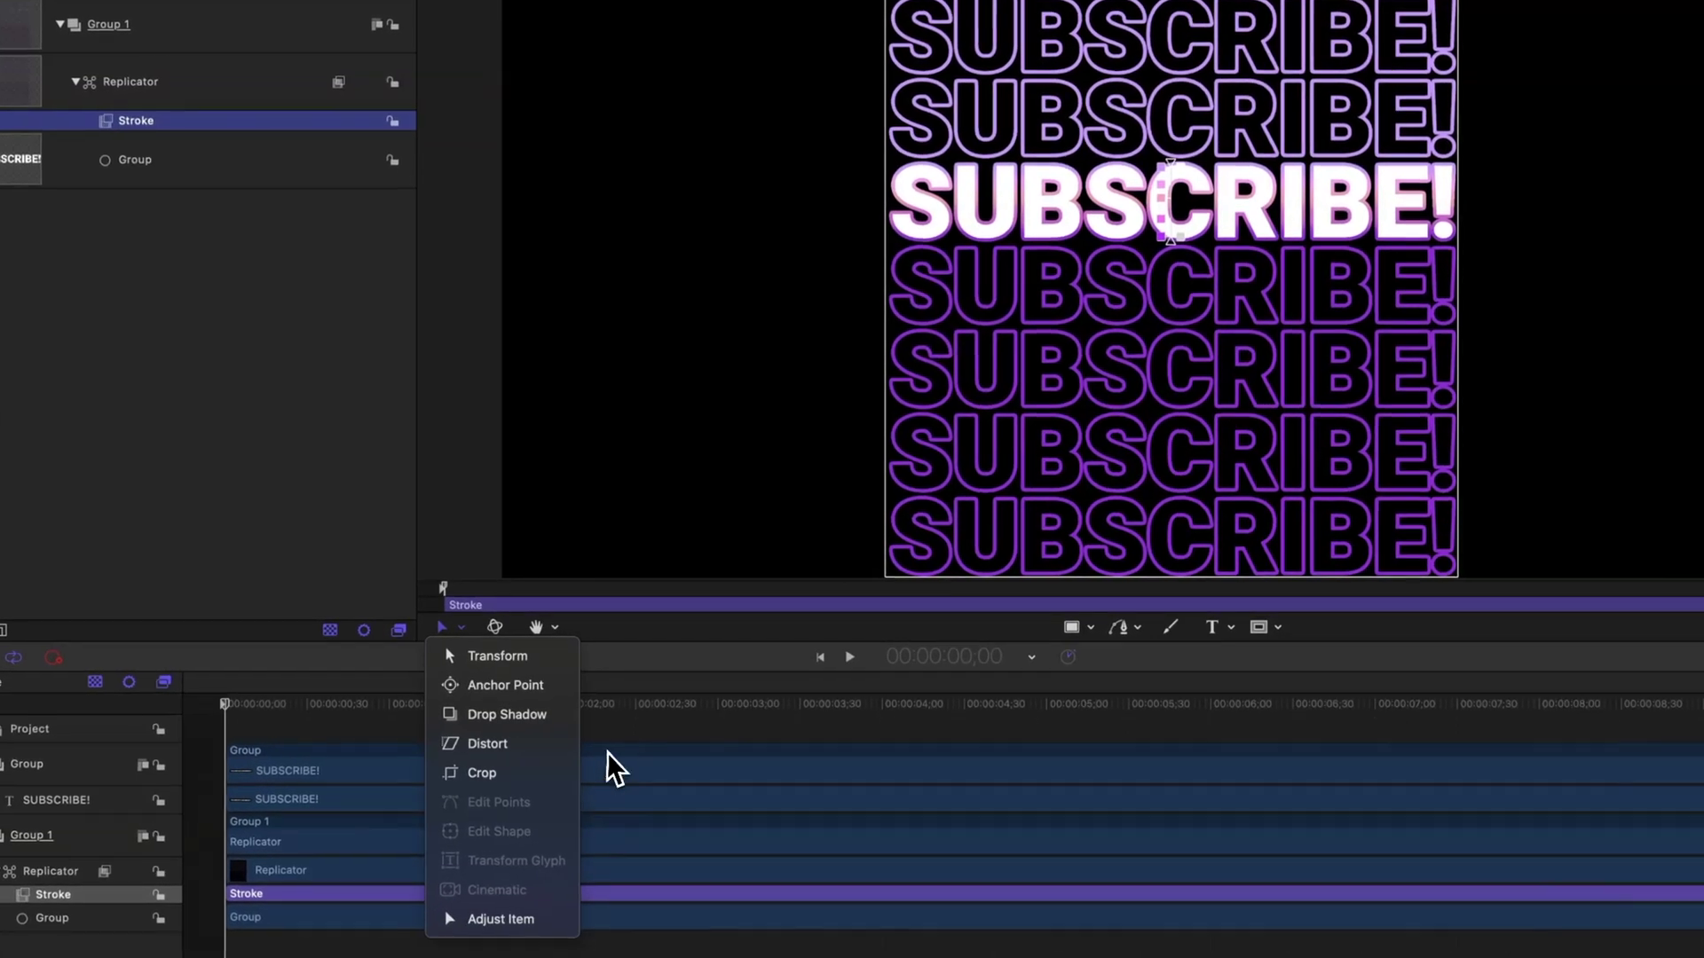
pyautogui.click(627, 665)
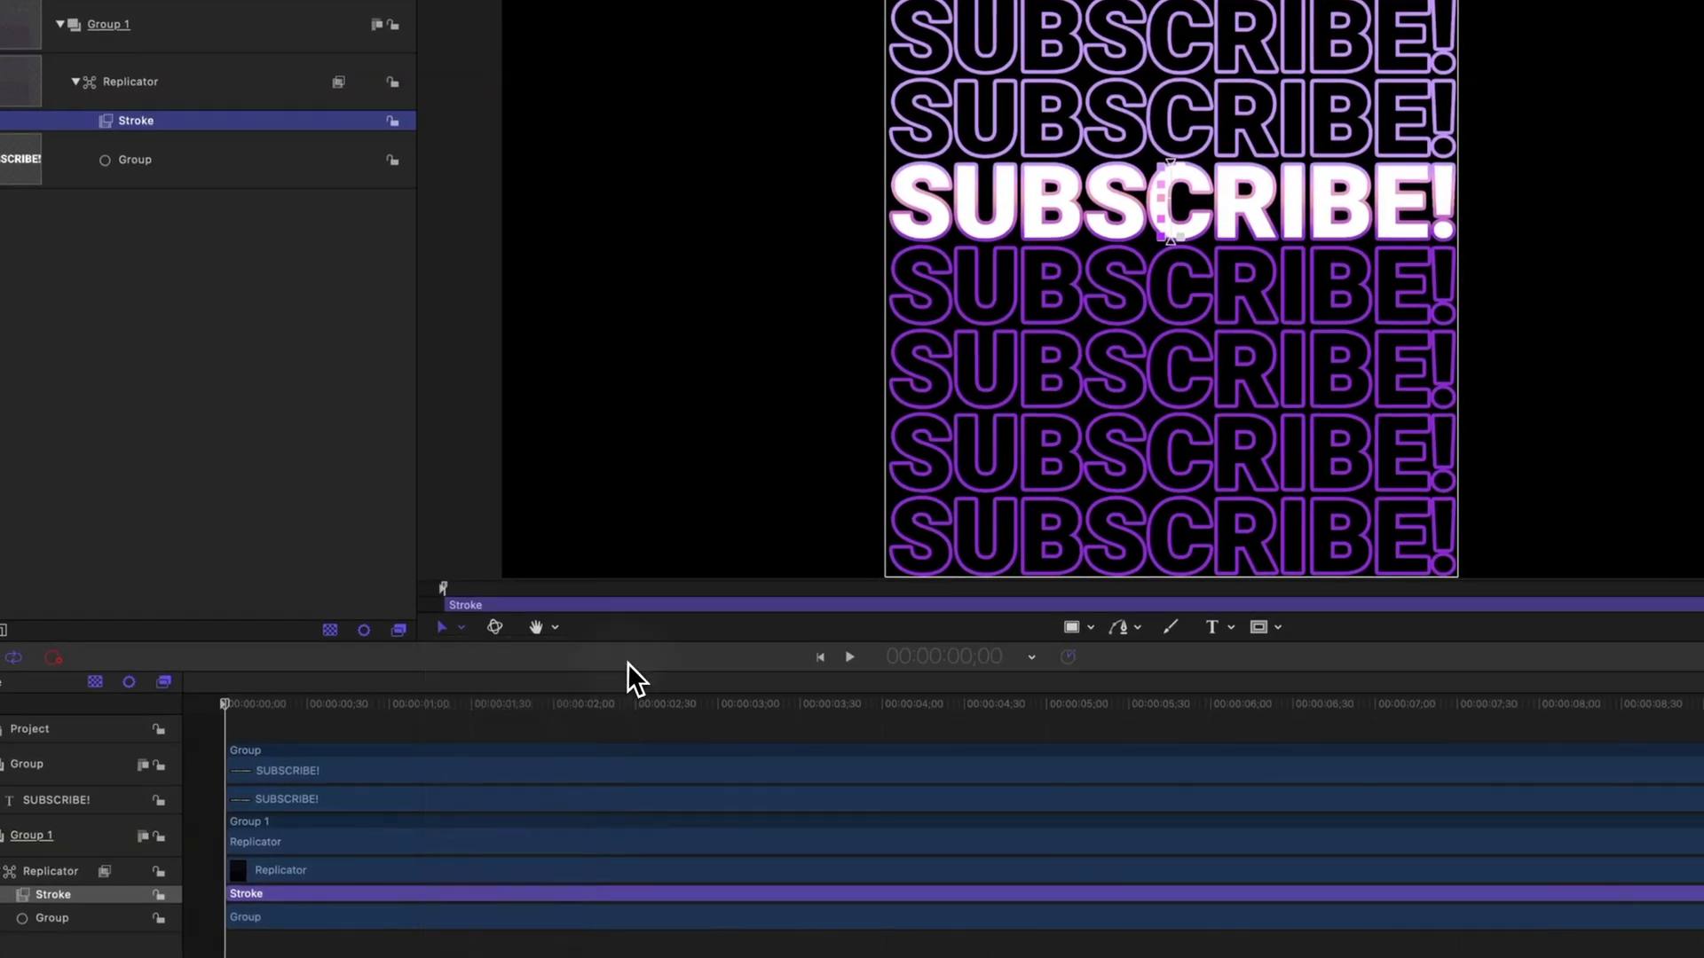
pyautogui.moveTo(1171, 241); pyautogui.dragTo(1038, 479)
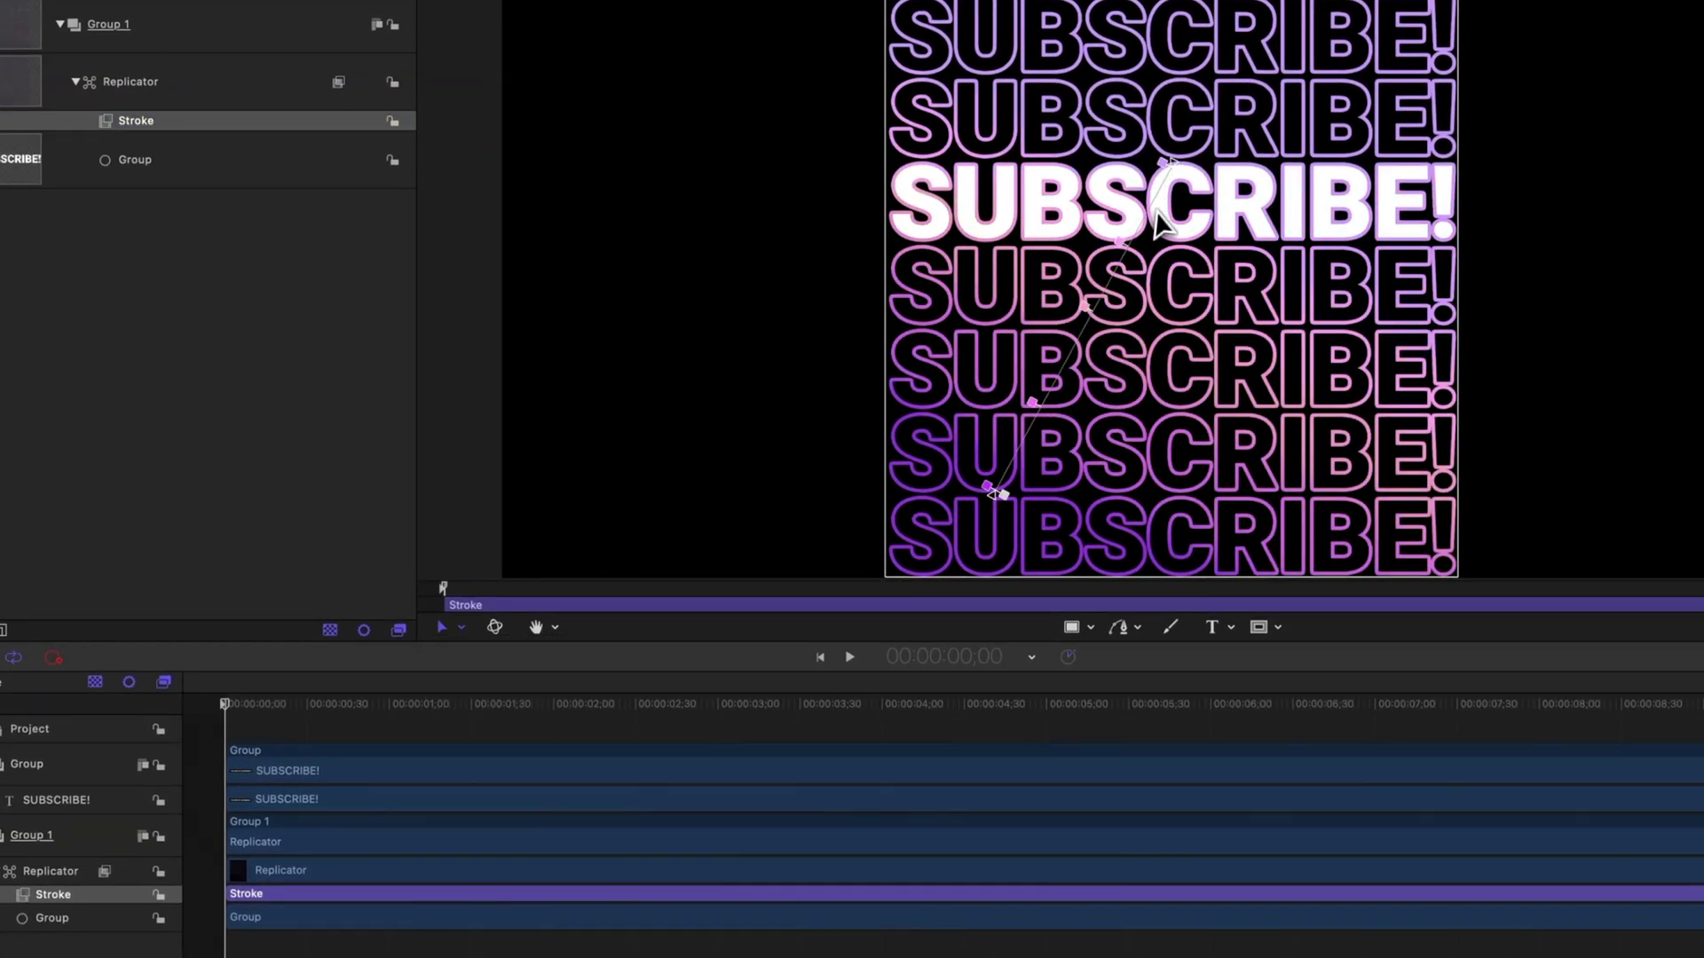
pyautogui.moveTo(1175, 165)
pyautogui.mouseDown()
pyautogui.moveTo(1186, 83)
pyautogui.moveTo(1238, 0)
pyautogui.mouseUp()
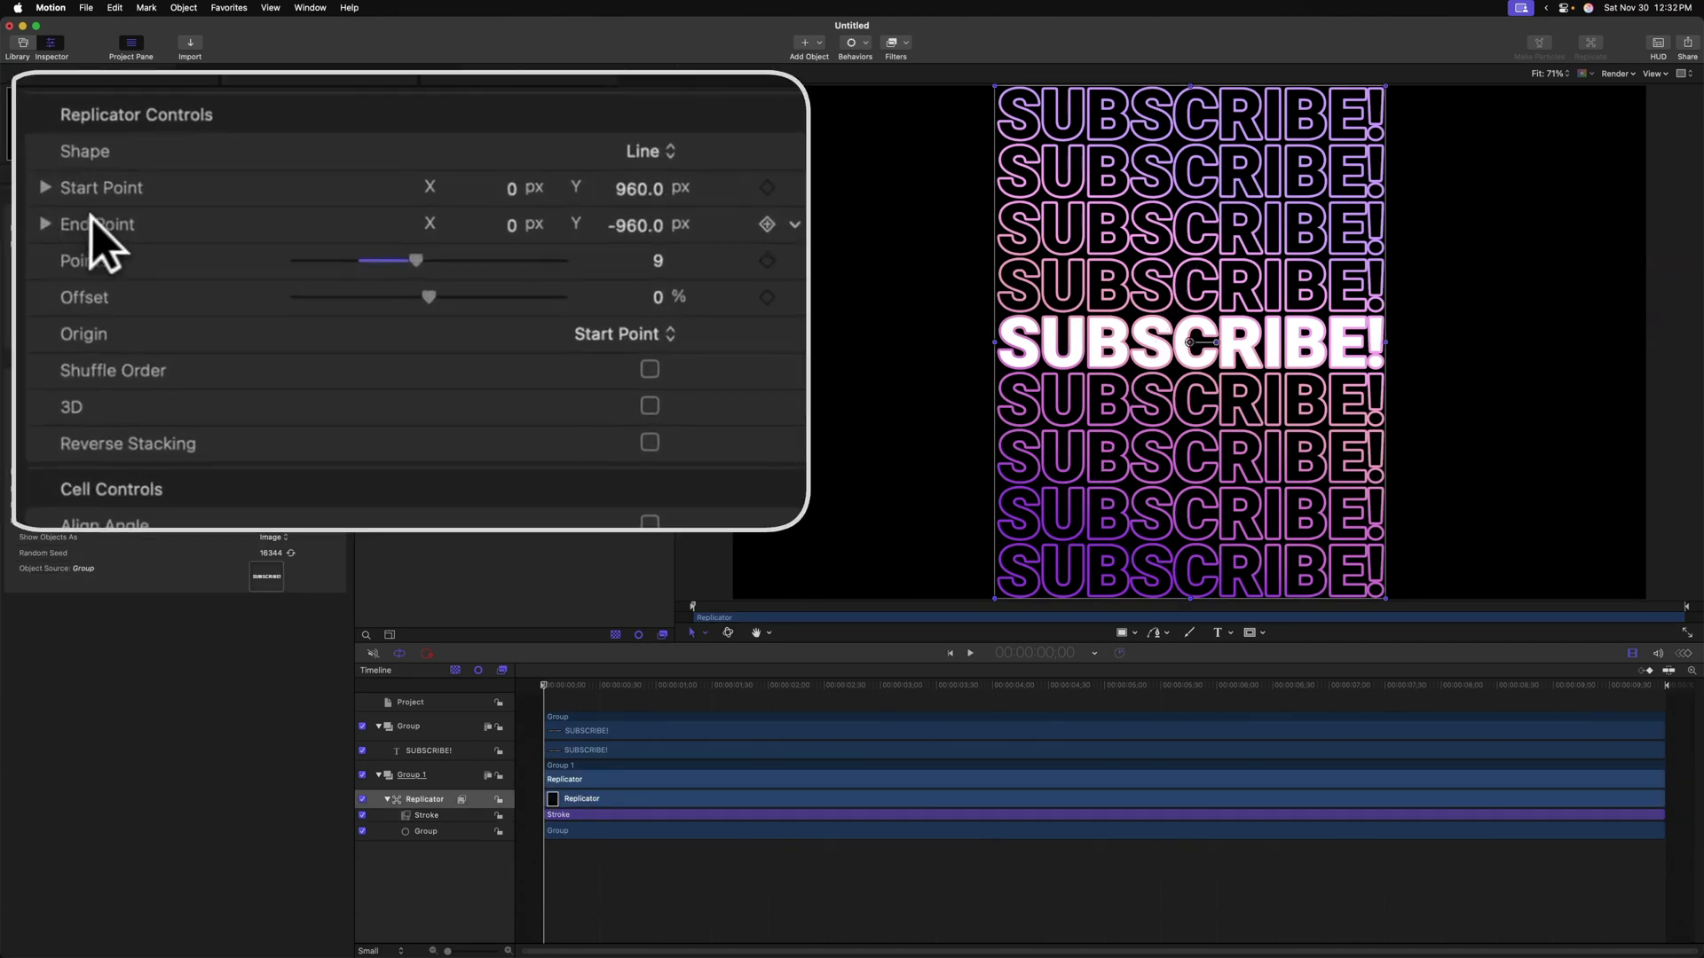
# Keyframe the Start and End Points at one second, then set End Point Y to 0 at the start
pyautogui.moveTo(581, 688); pyautogui.dragTo(654, 686)
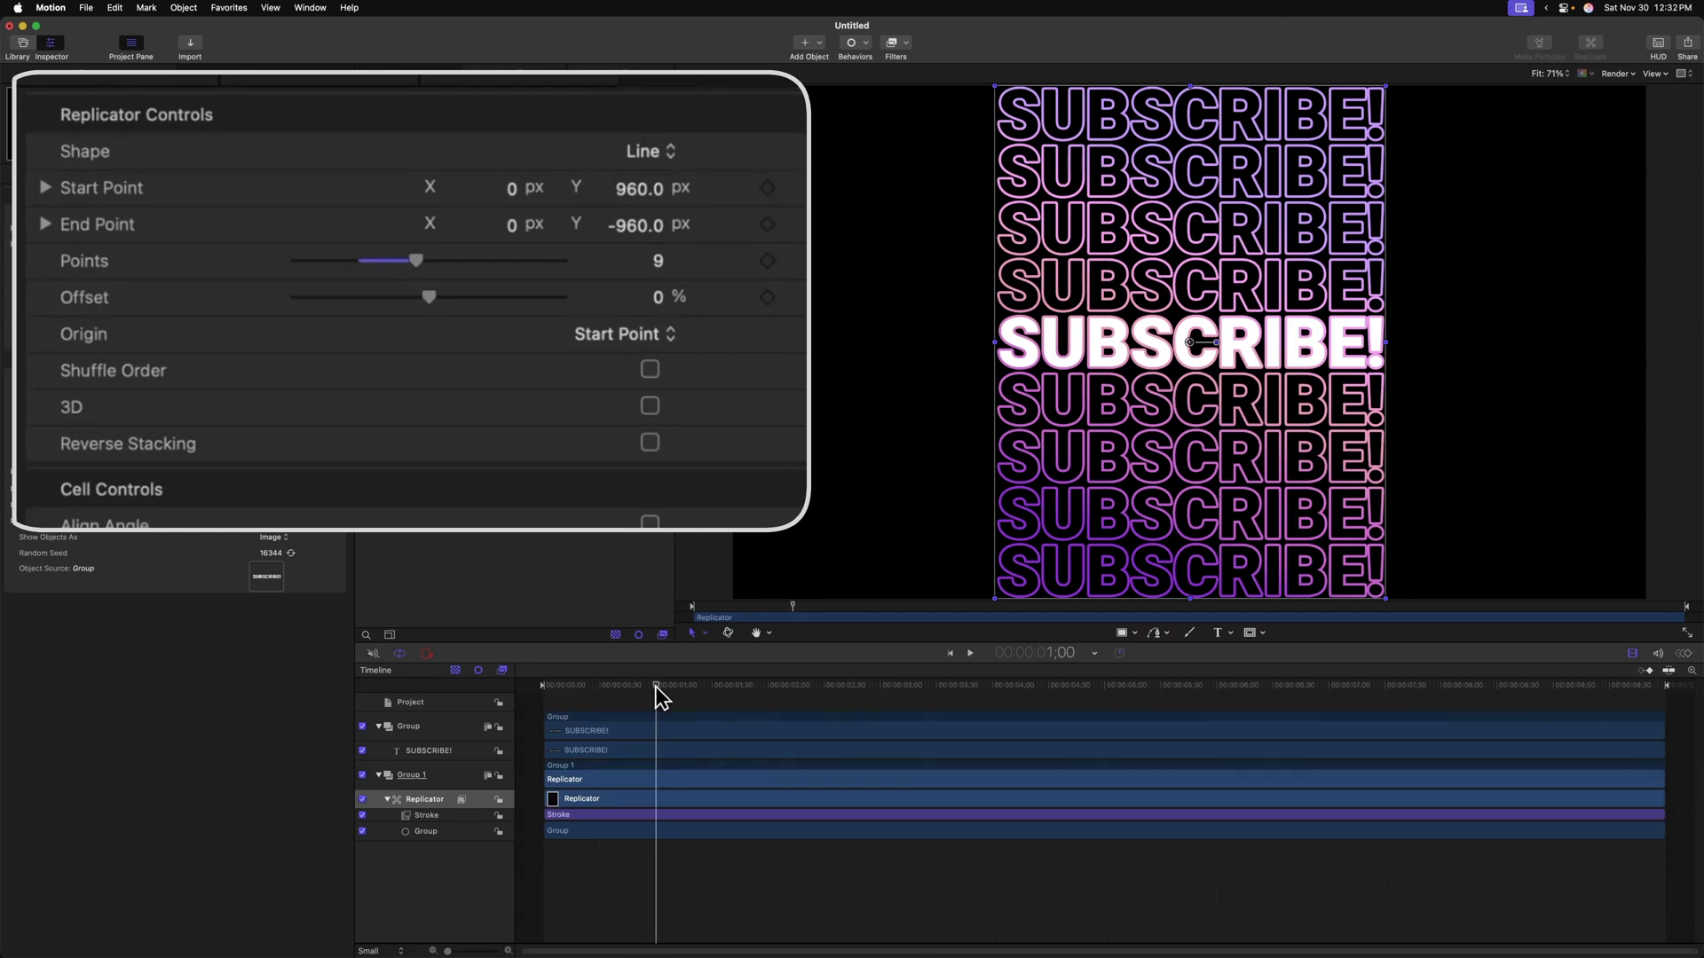
pyautogui.click(767, 188)
pyautogui.click(767, 224)
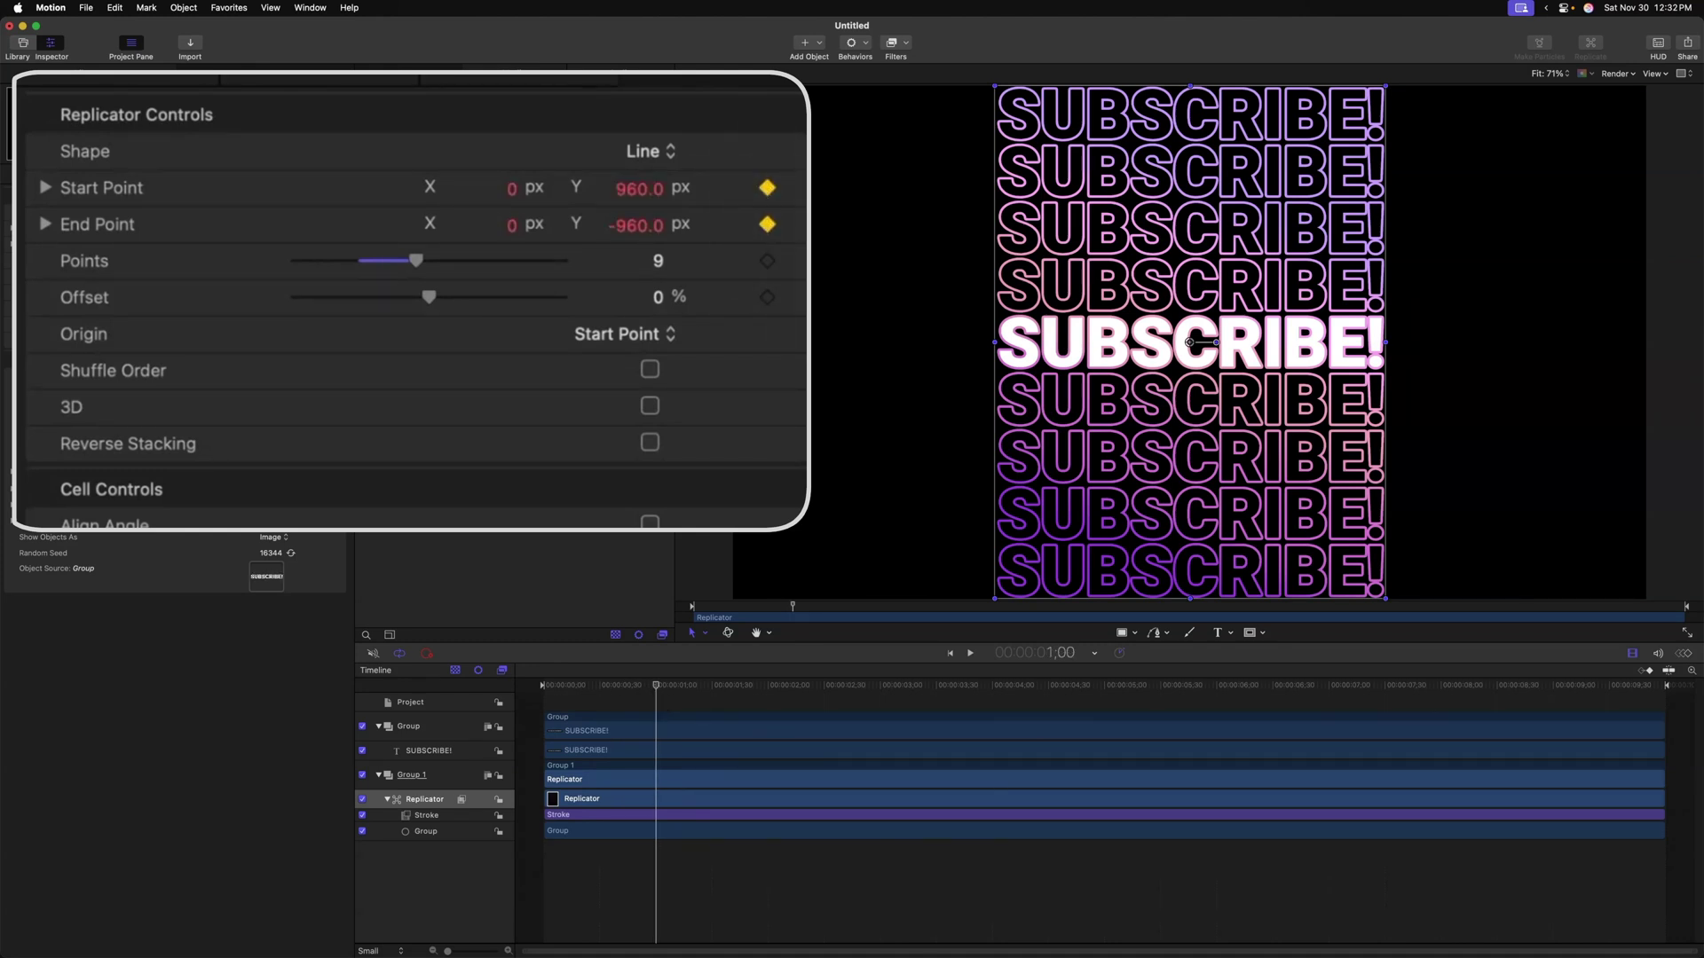
pyautogui.moveTo(653, 694); pyautogui.dragTo(534, 678)
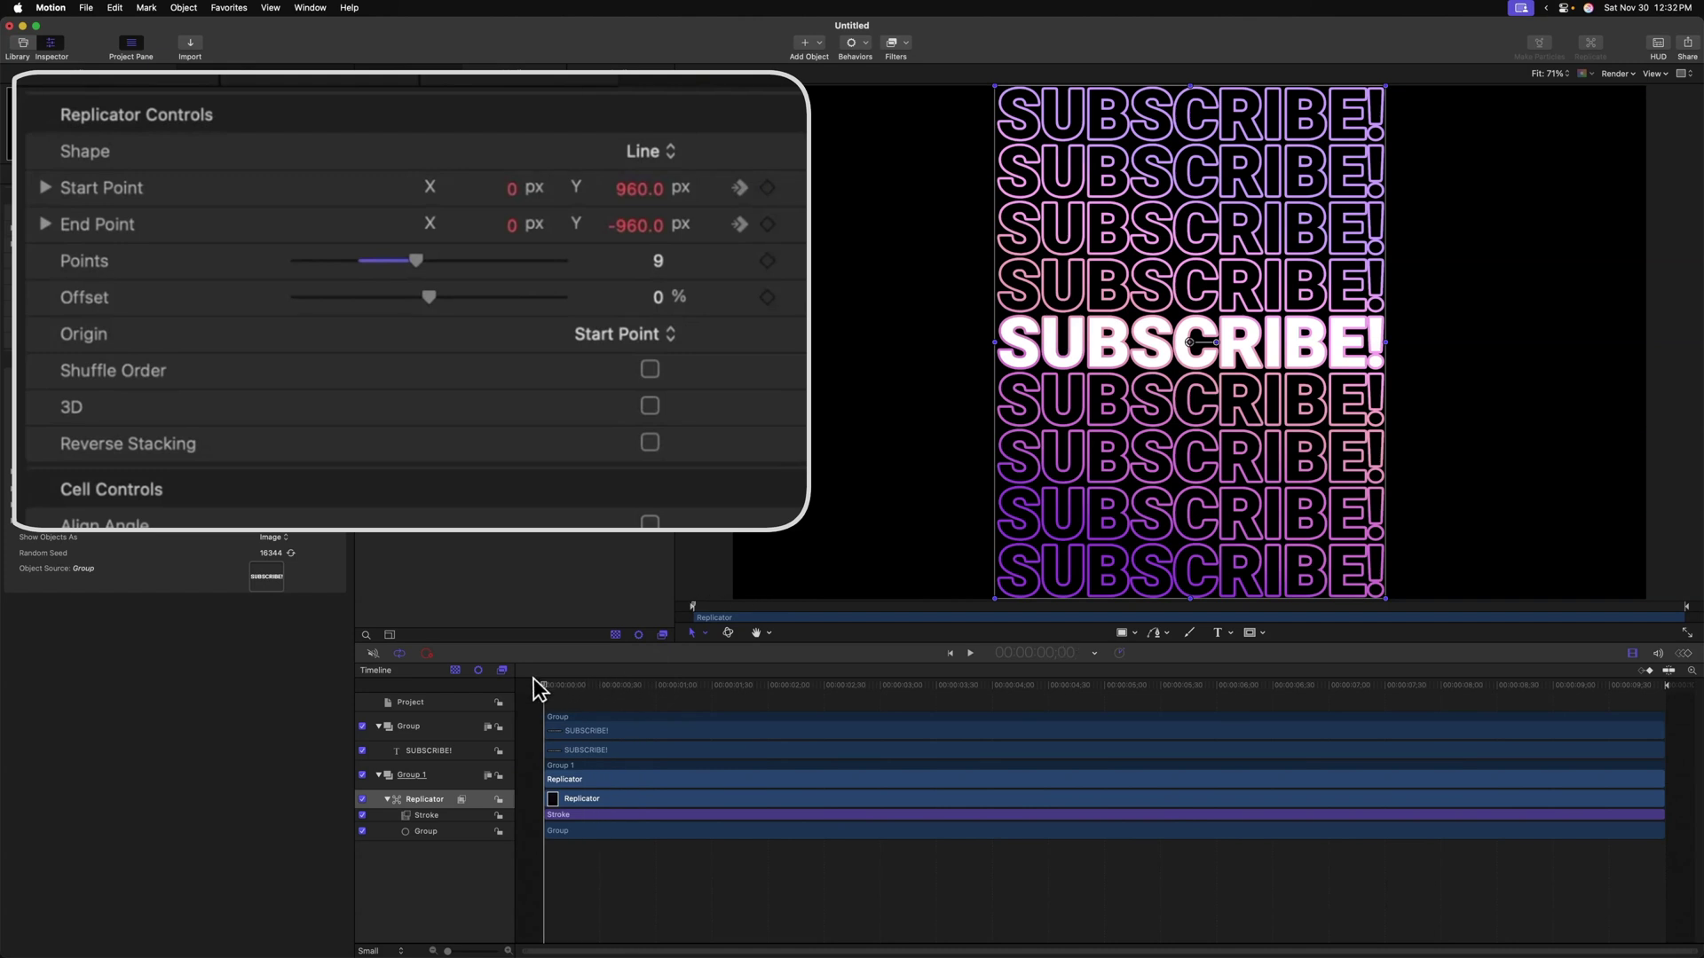
pyautogui.click(637, 227)
pyautogui.write('0')
pyautogui.press('Return')
# Play the animation to preview the rows spreading, then return to the beginning
pyautogui.click(636, 194)
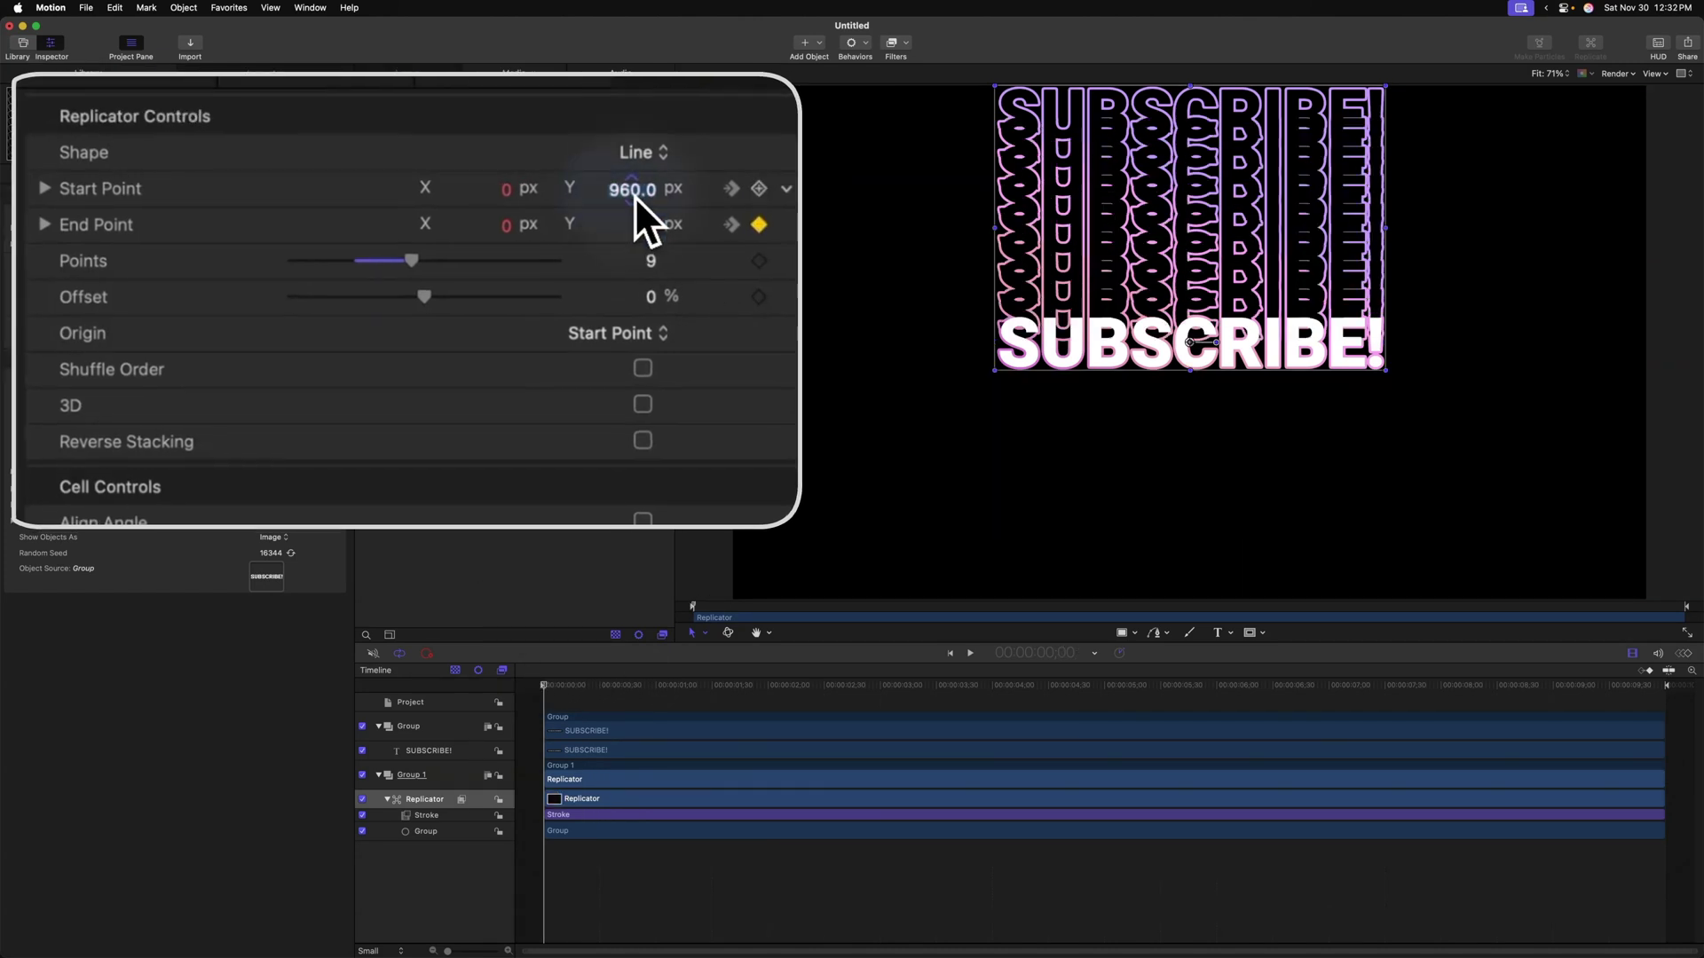
pyautogui.press('space')
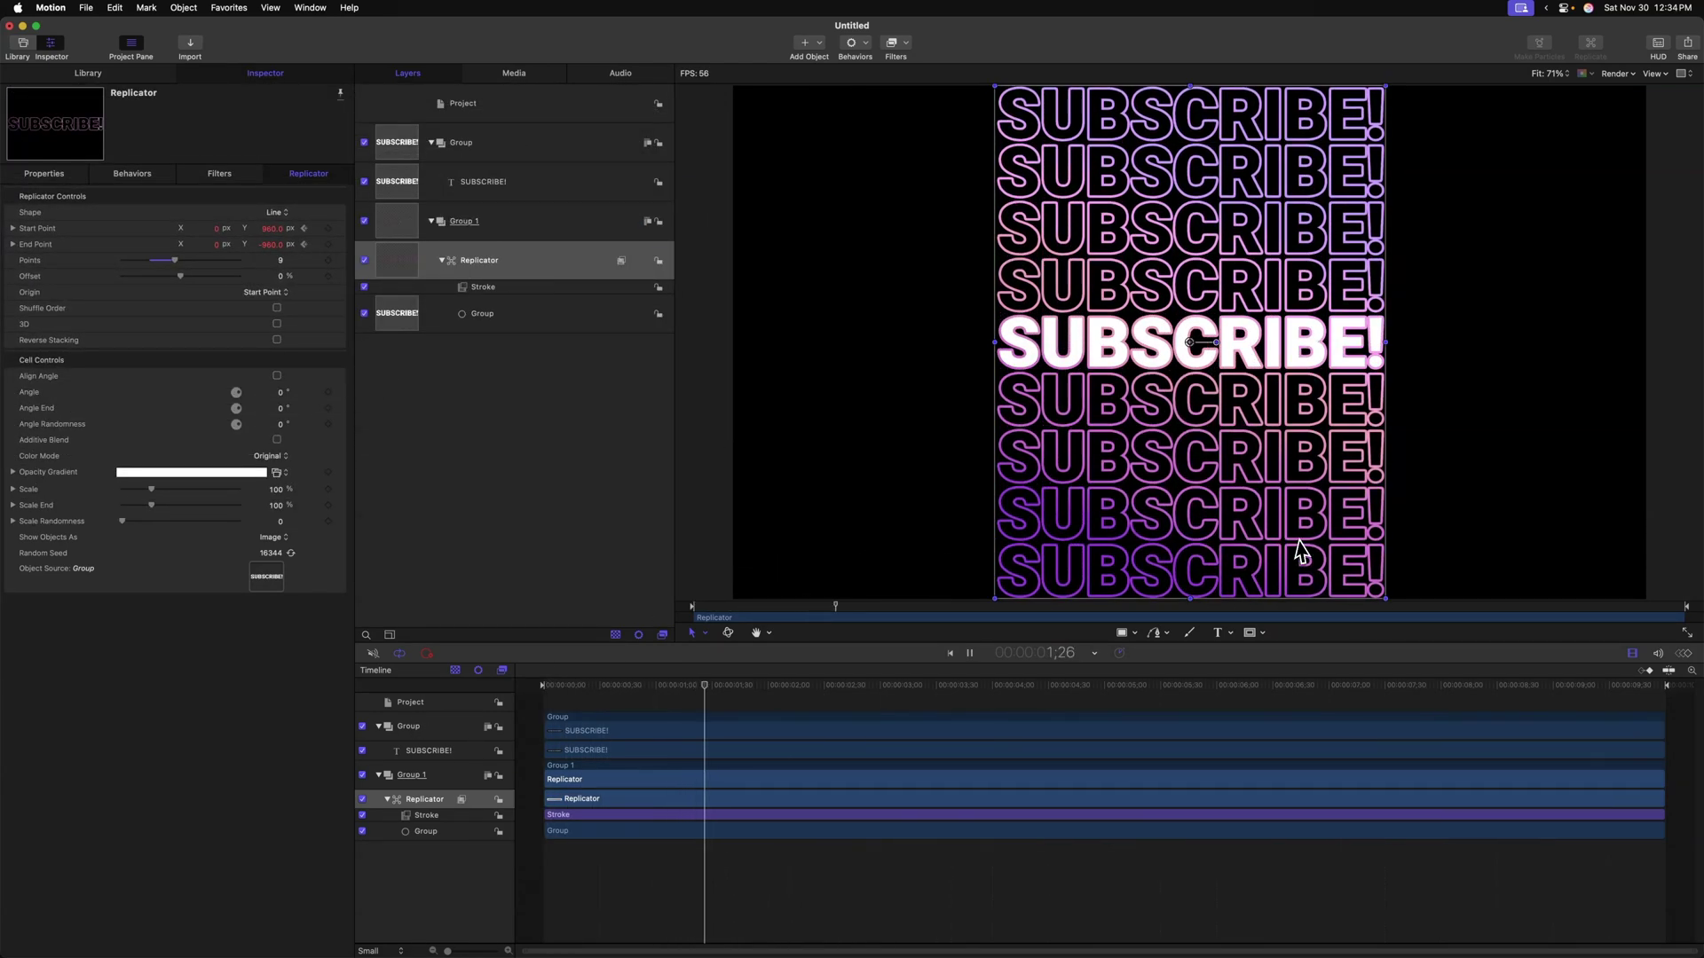
pyautogui.press('Home')
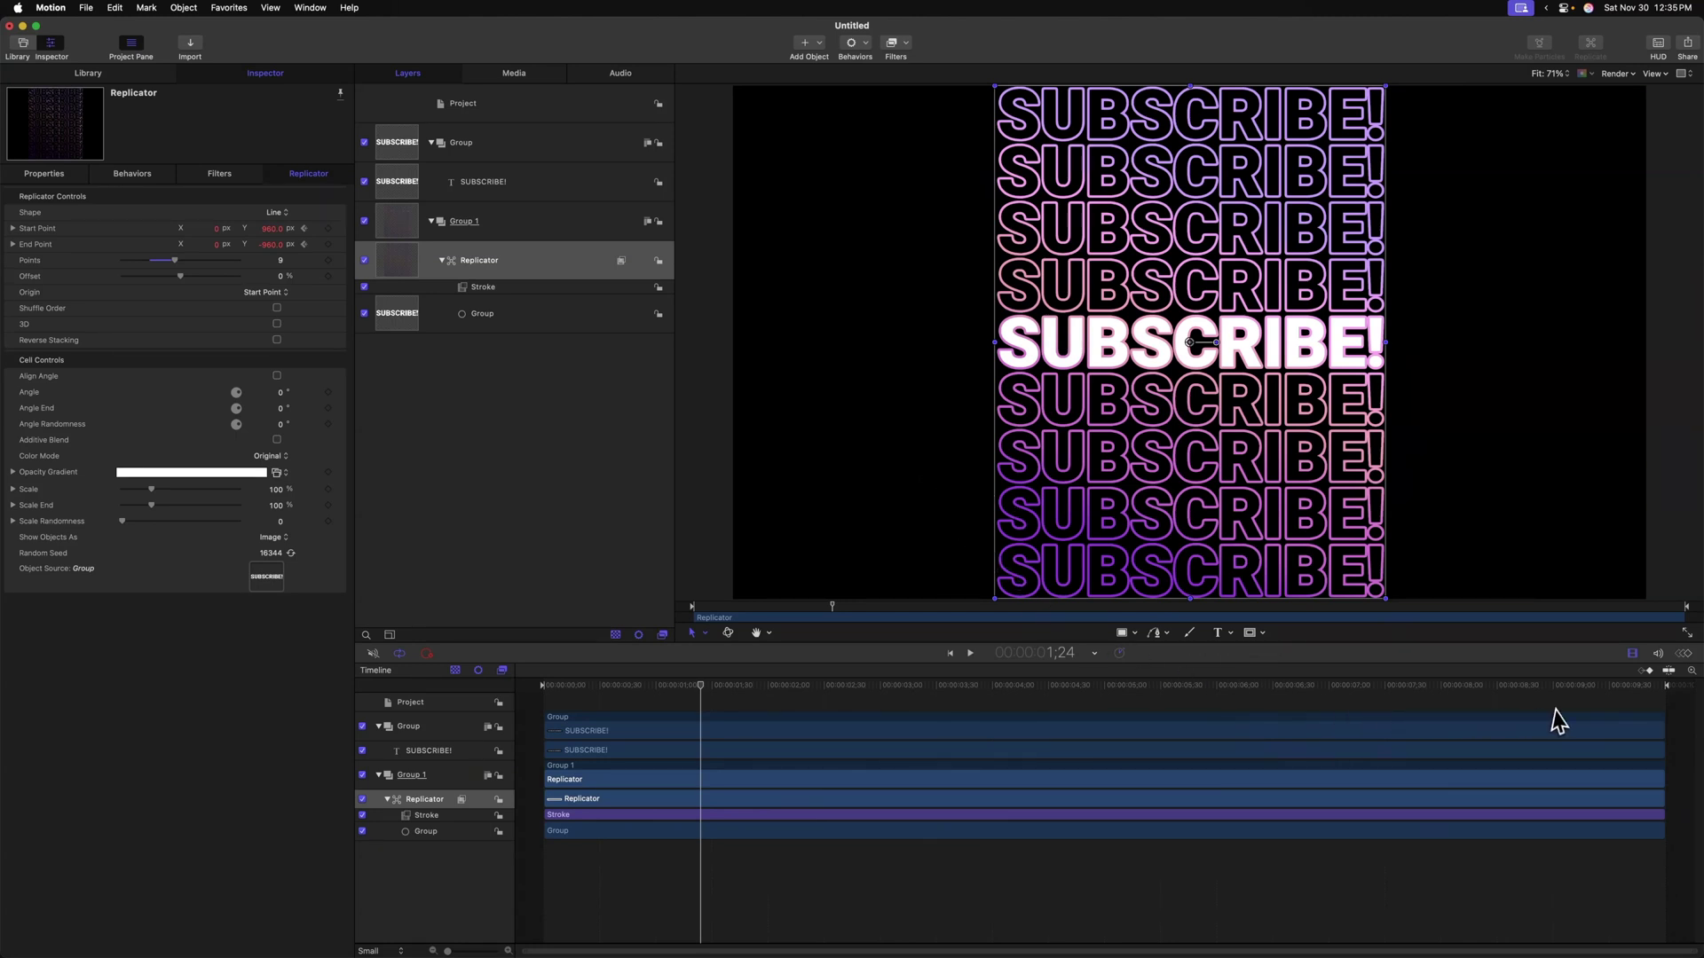
pyautogui.click(1690, 655)
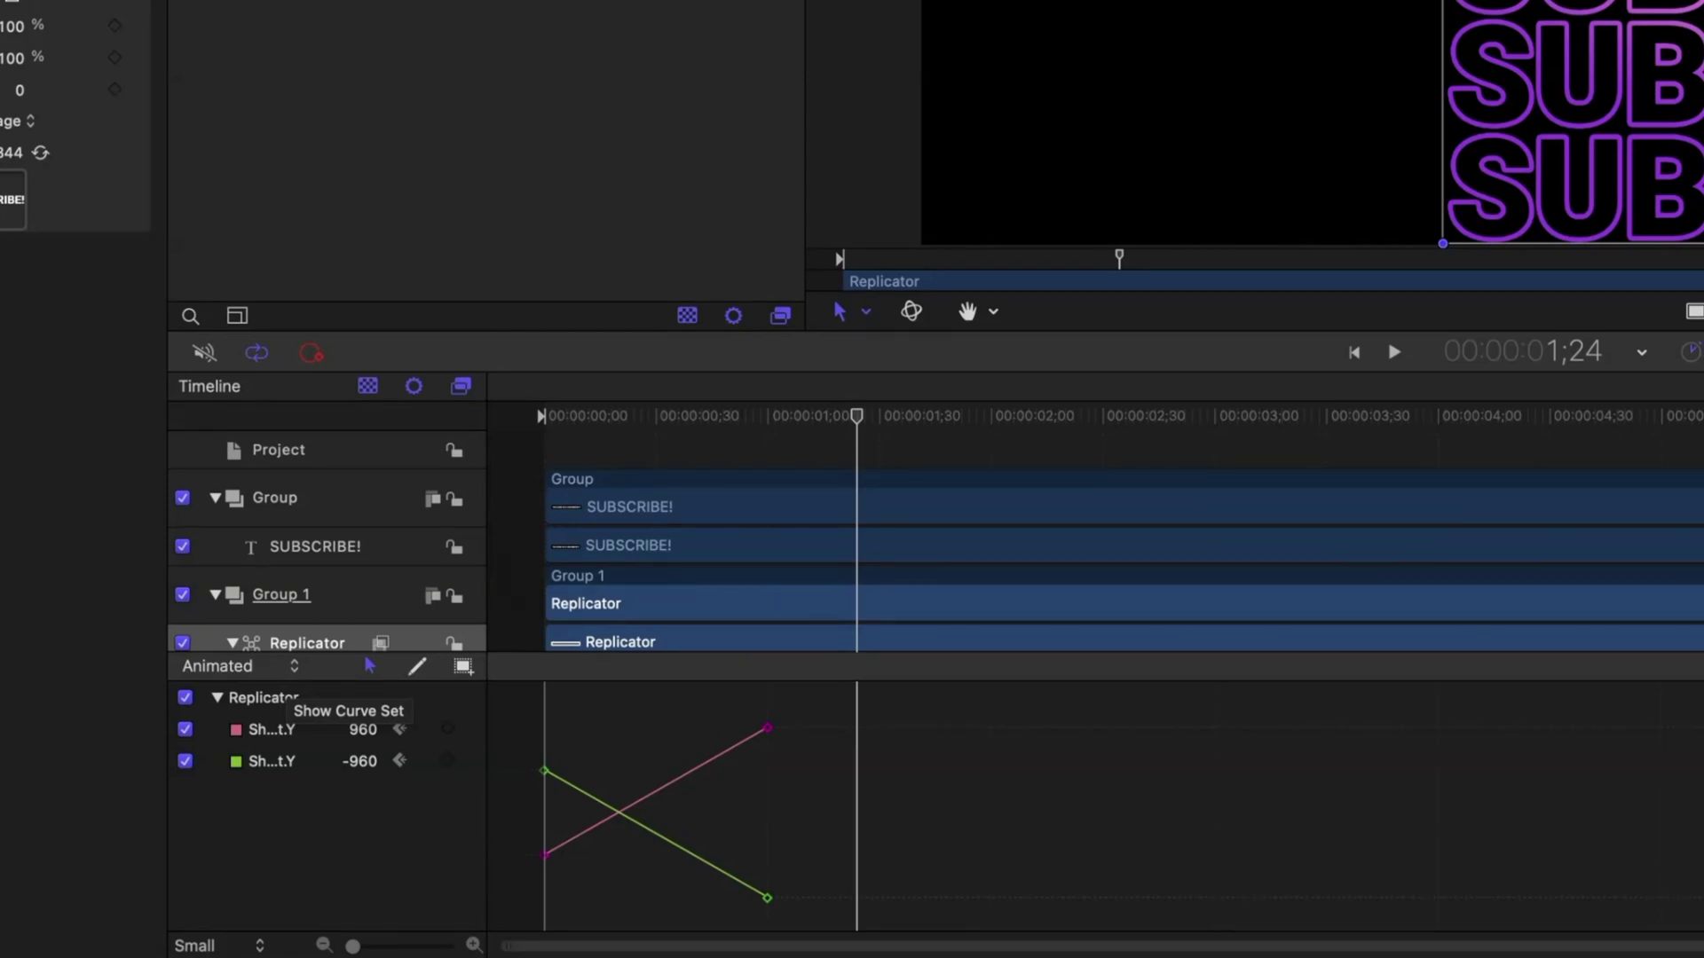
# Show only animated curves and drag the Start/End Point Y keyframe handles into ease curves
pyautogui.click(289, 672)
pyautogui.click(289, 678)
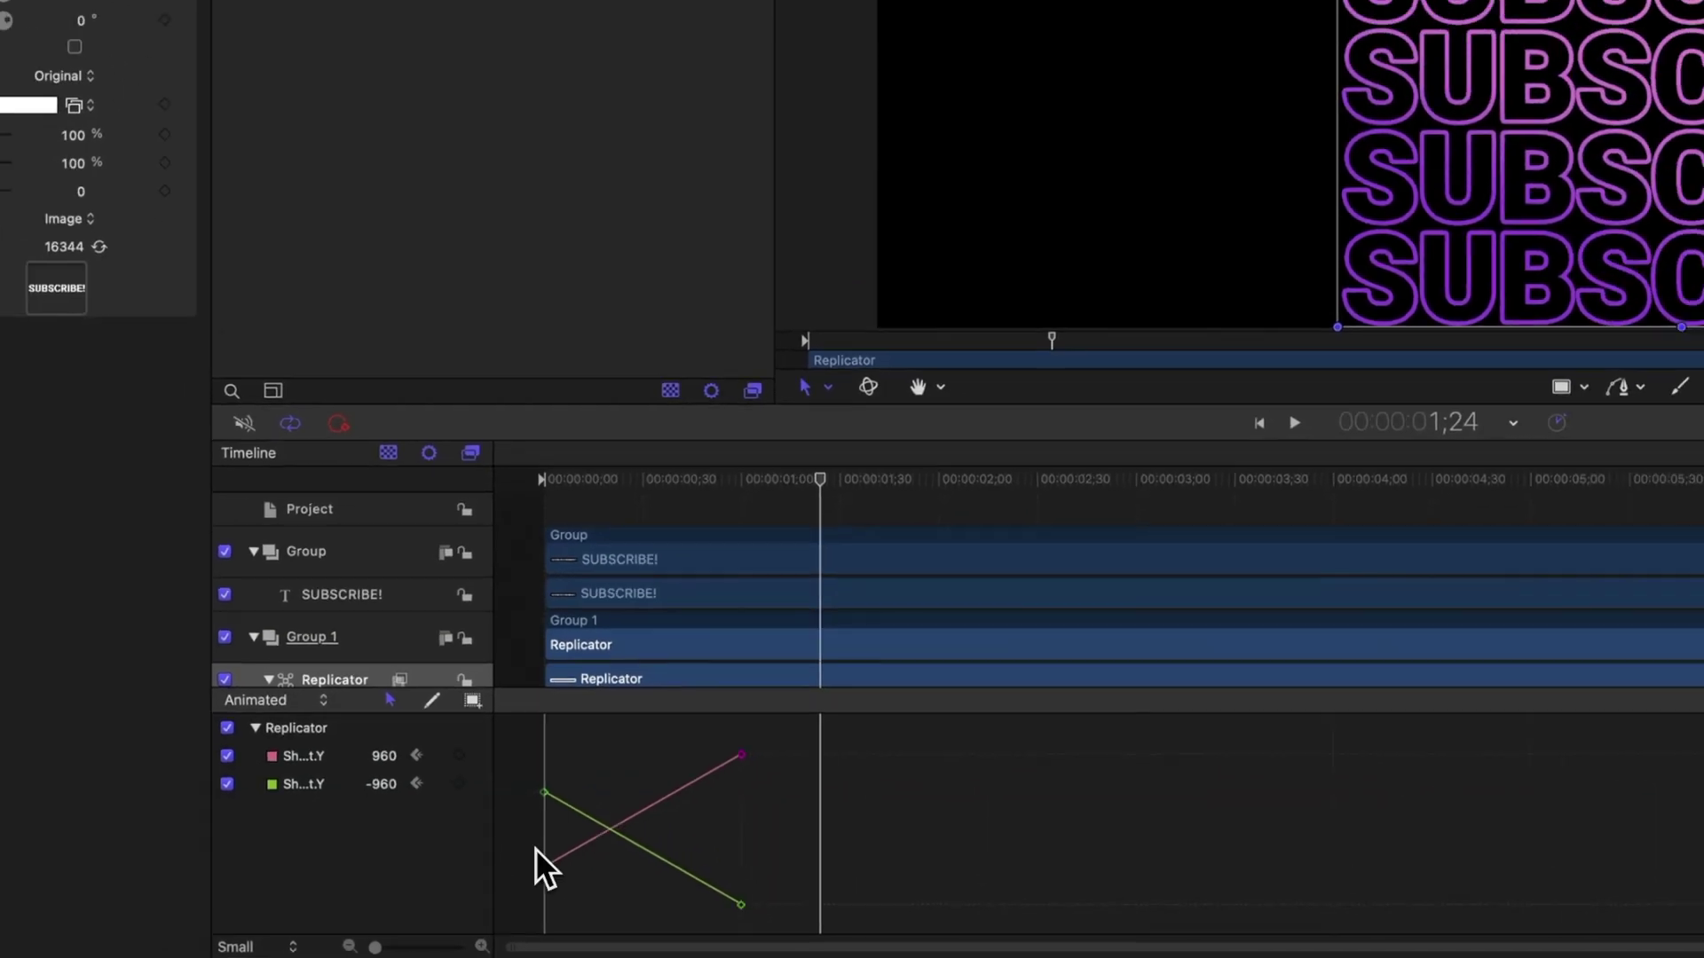
pyautogui.moveTo(856, 417); pyautogui.dragTo(509, 439)
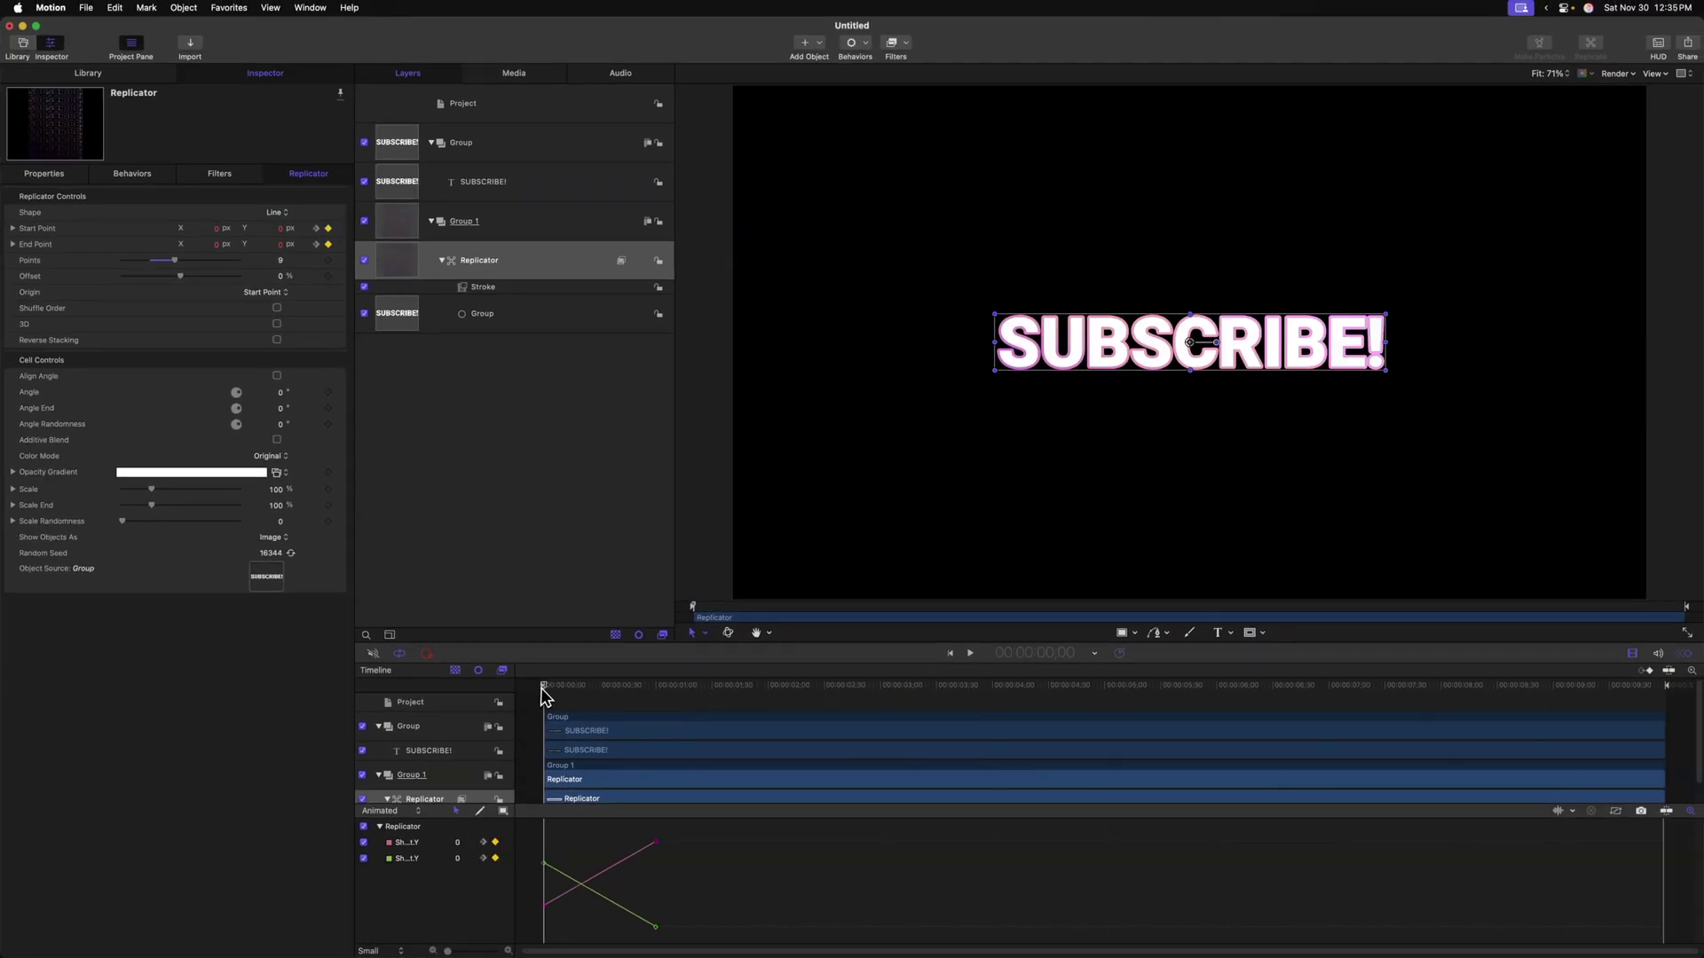
pyautogui.moveTo(543, 694); pyautogui.dragTo(652, 765)
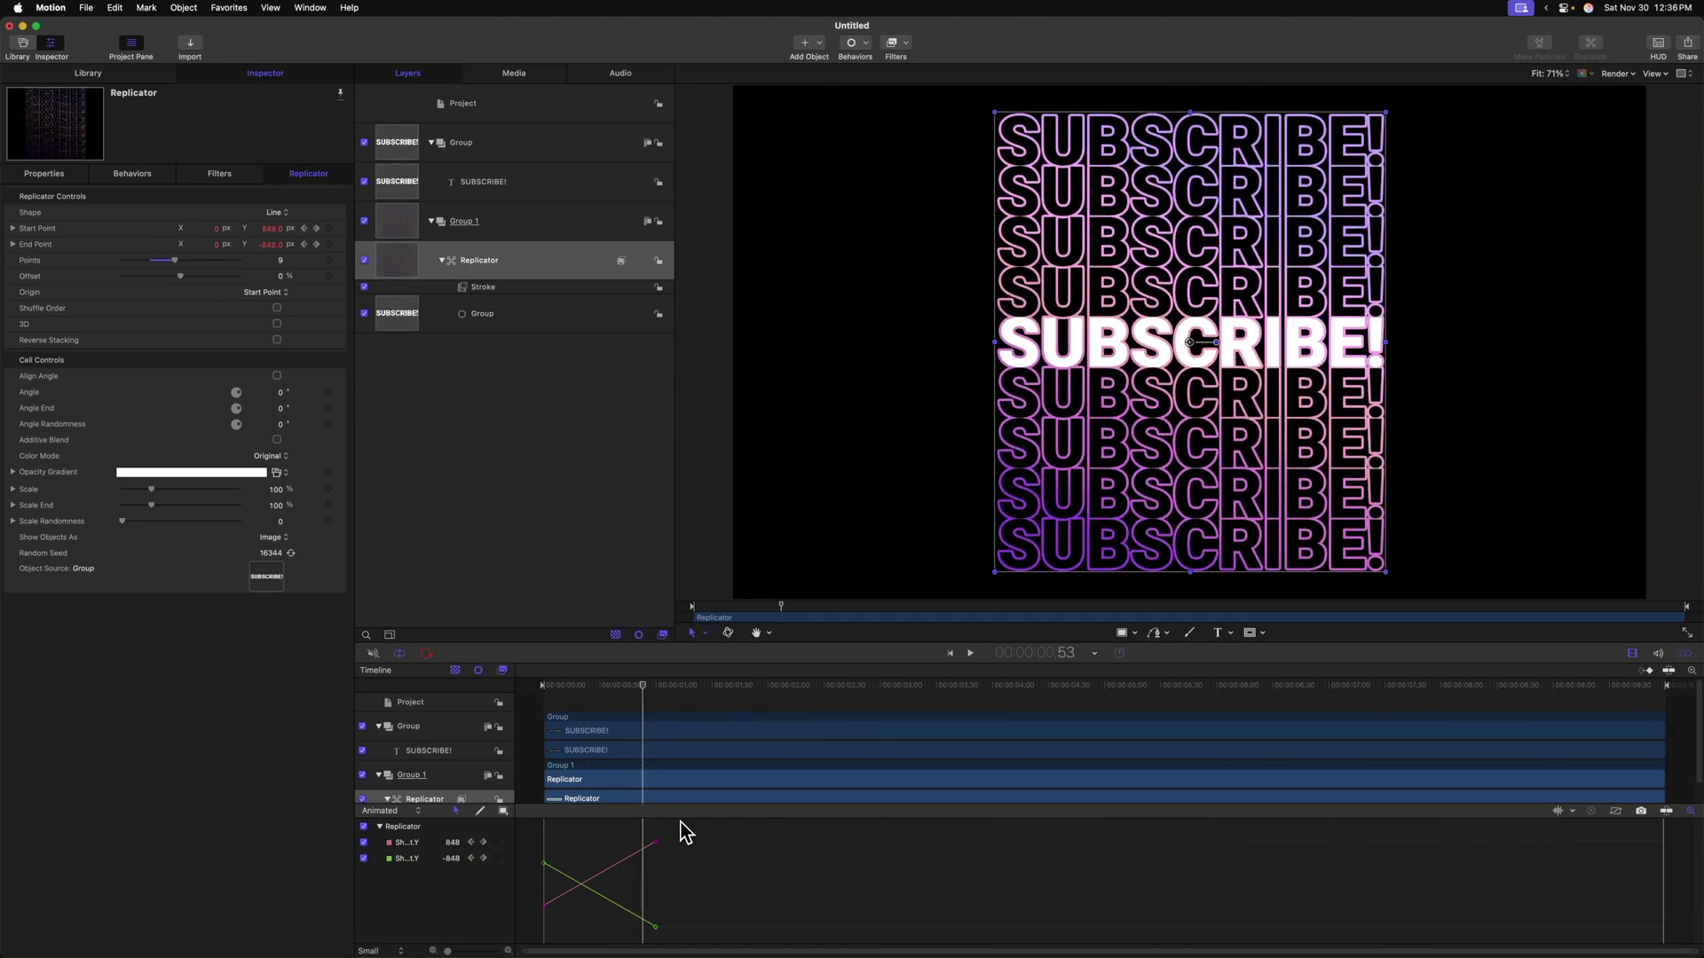
pyautogui.moveTo(680, 822); pyautogui.dragTo(626, 944)
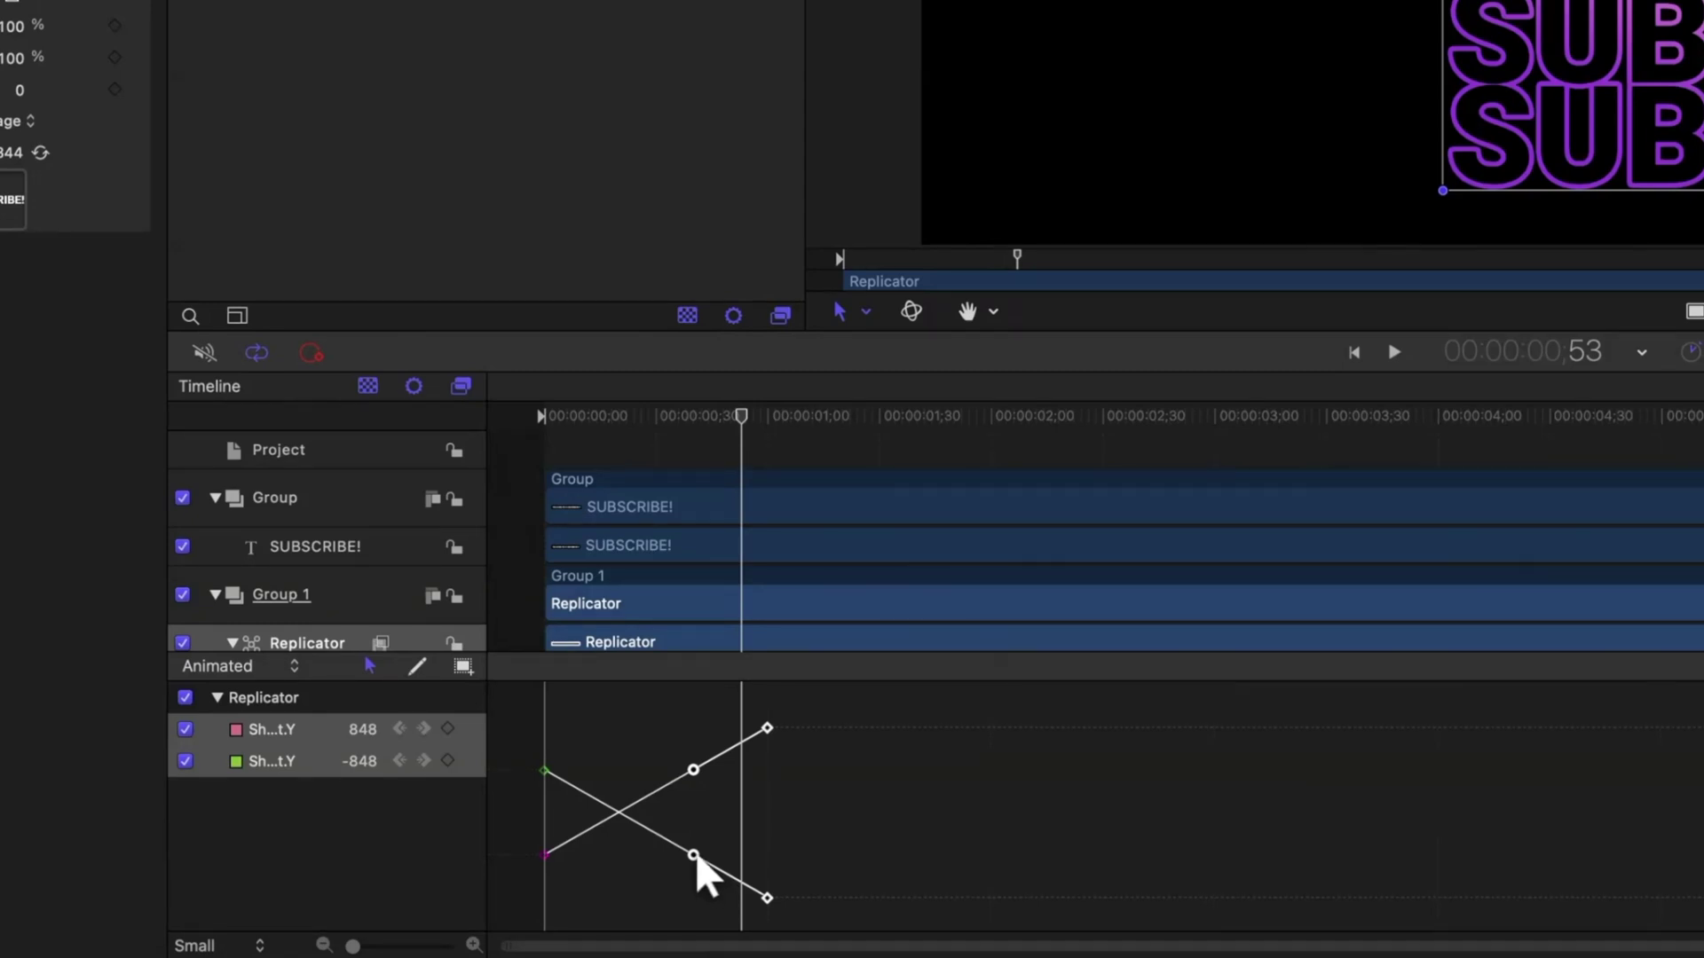
pyautogui.click(692, 770)
pyautogui.moveTo(692, 769); pyautogui.dragTo(568, 781)
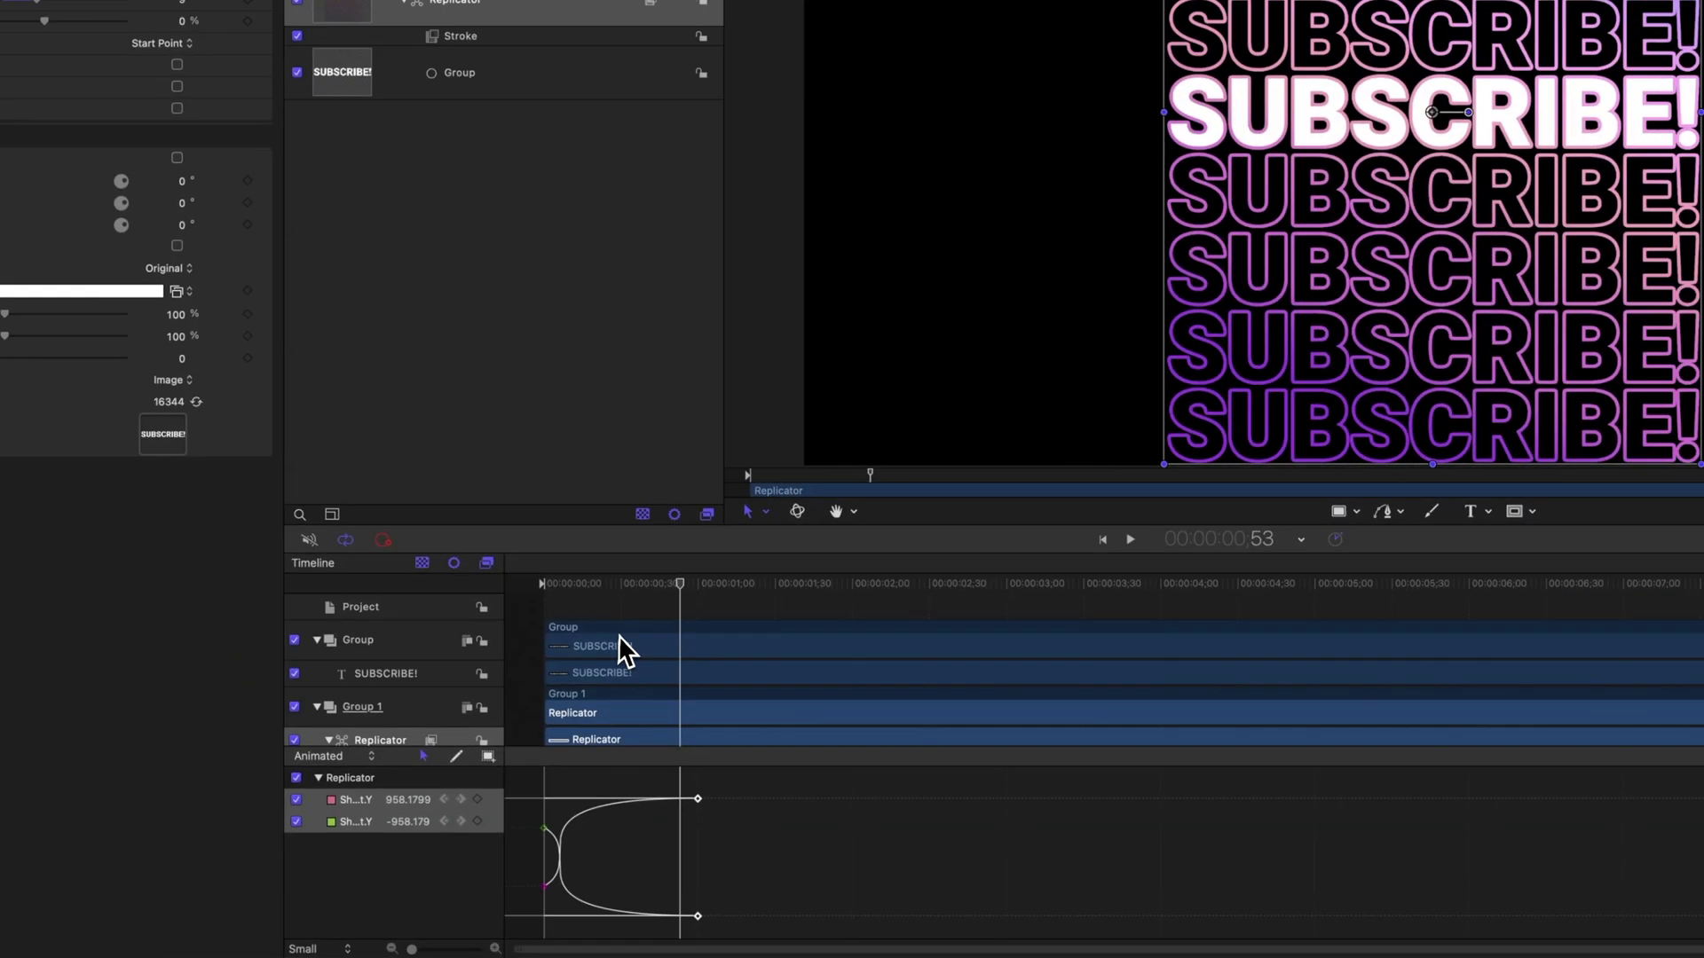
# Replay the eased animation from the start to check the slow-in
pyautogui.press('Home')
pyautogui.press('space')
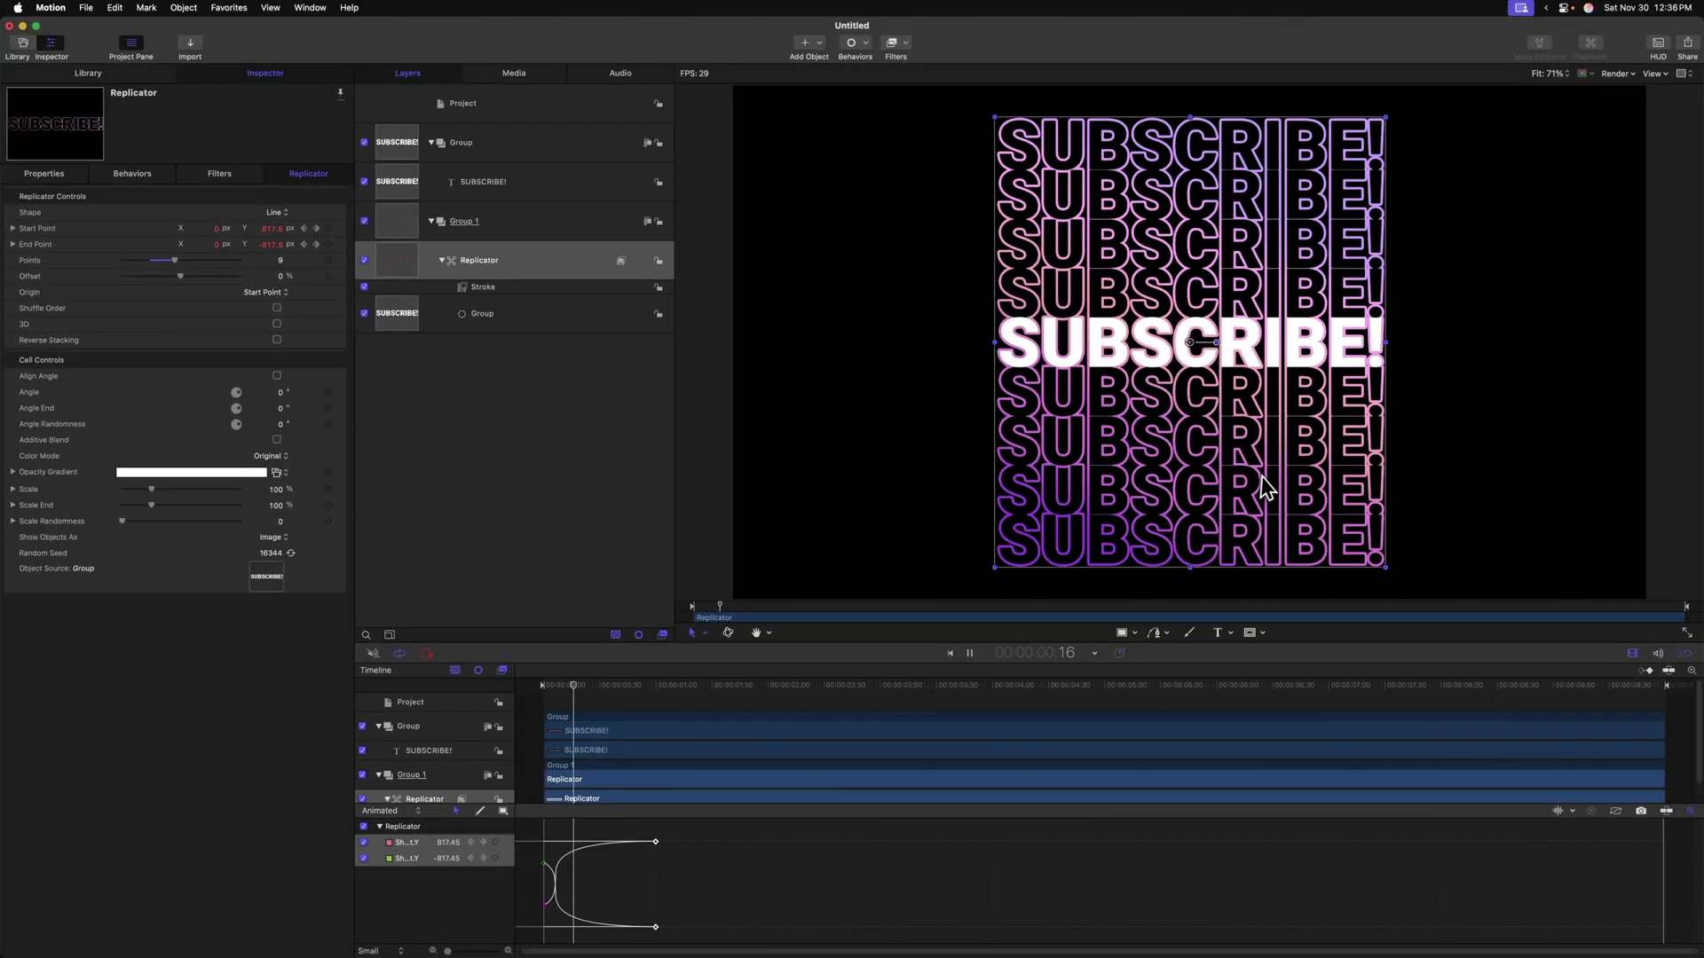
pyautogui.moveTo(672, 684); pyautogui.dragTo(594, 682)
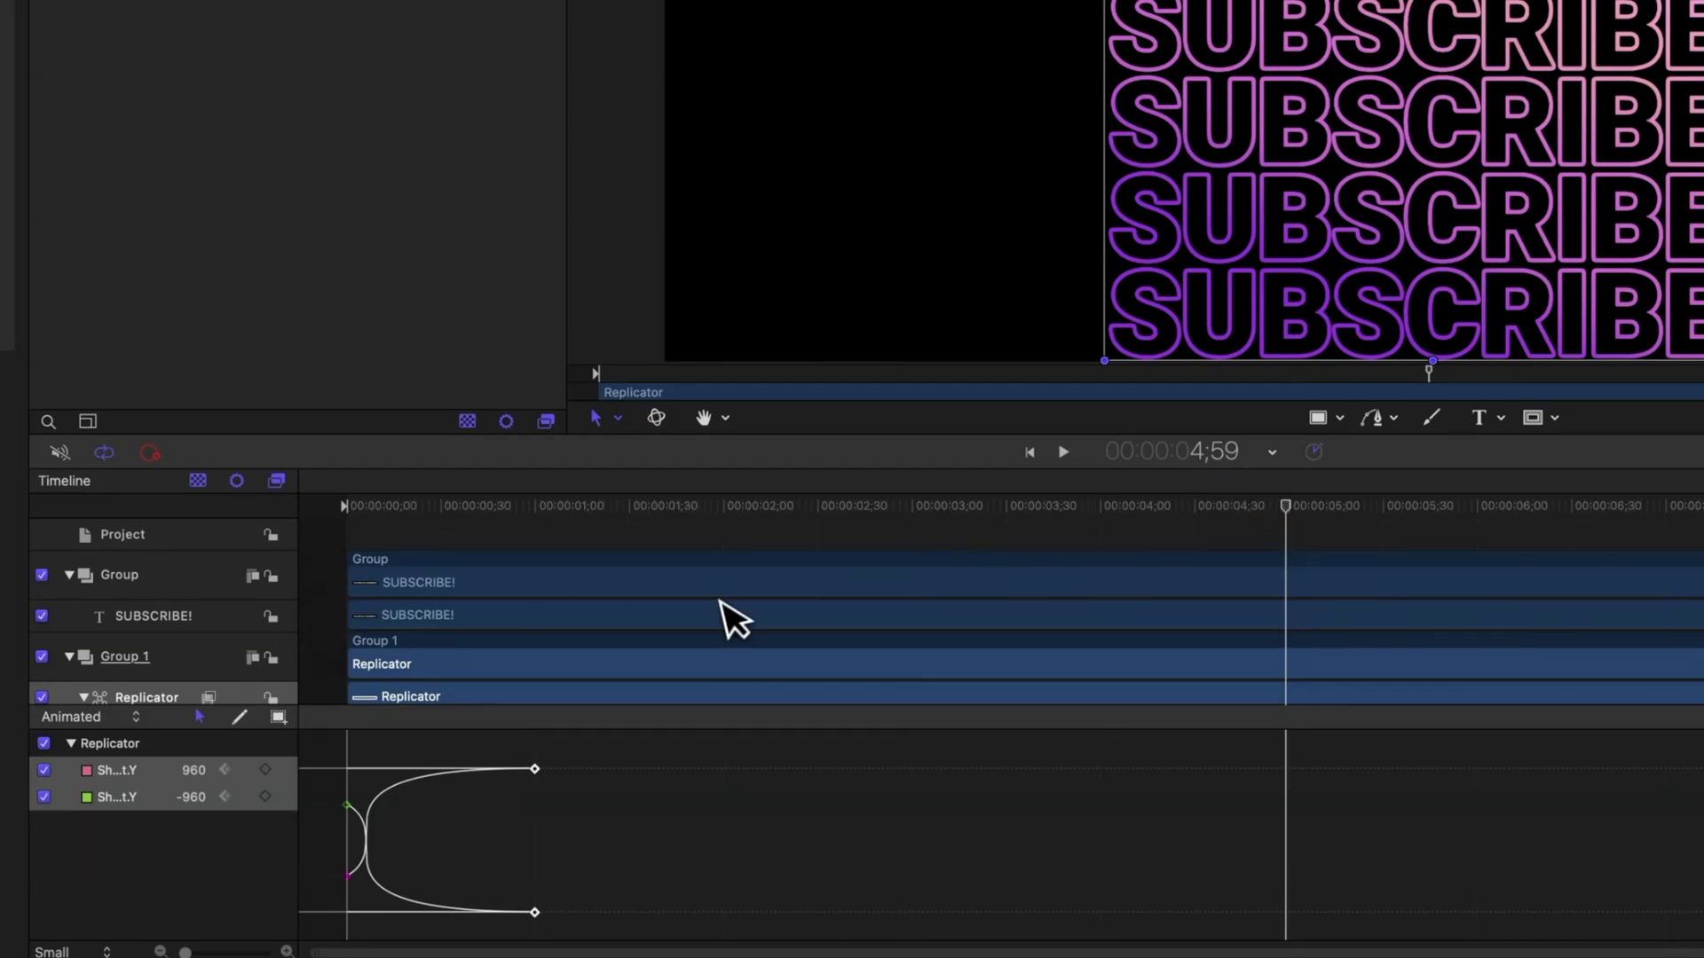
# Add keyframes on both Y curves at 4;59 and set After Last Keyframe to Ping-Pong
pyautogui.click(264, 770)
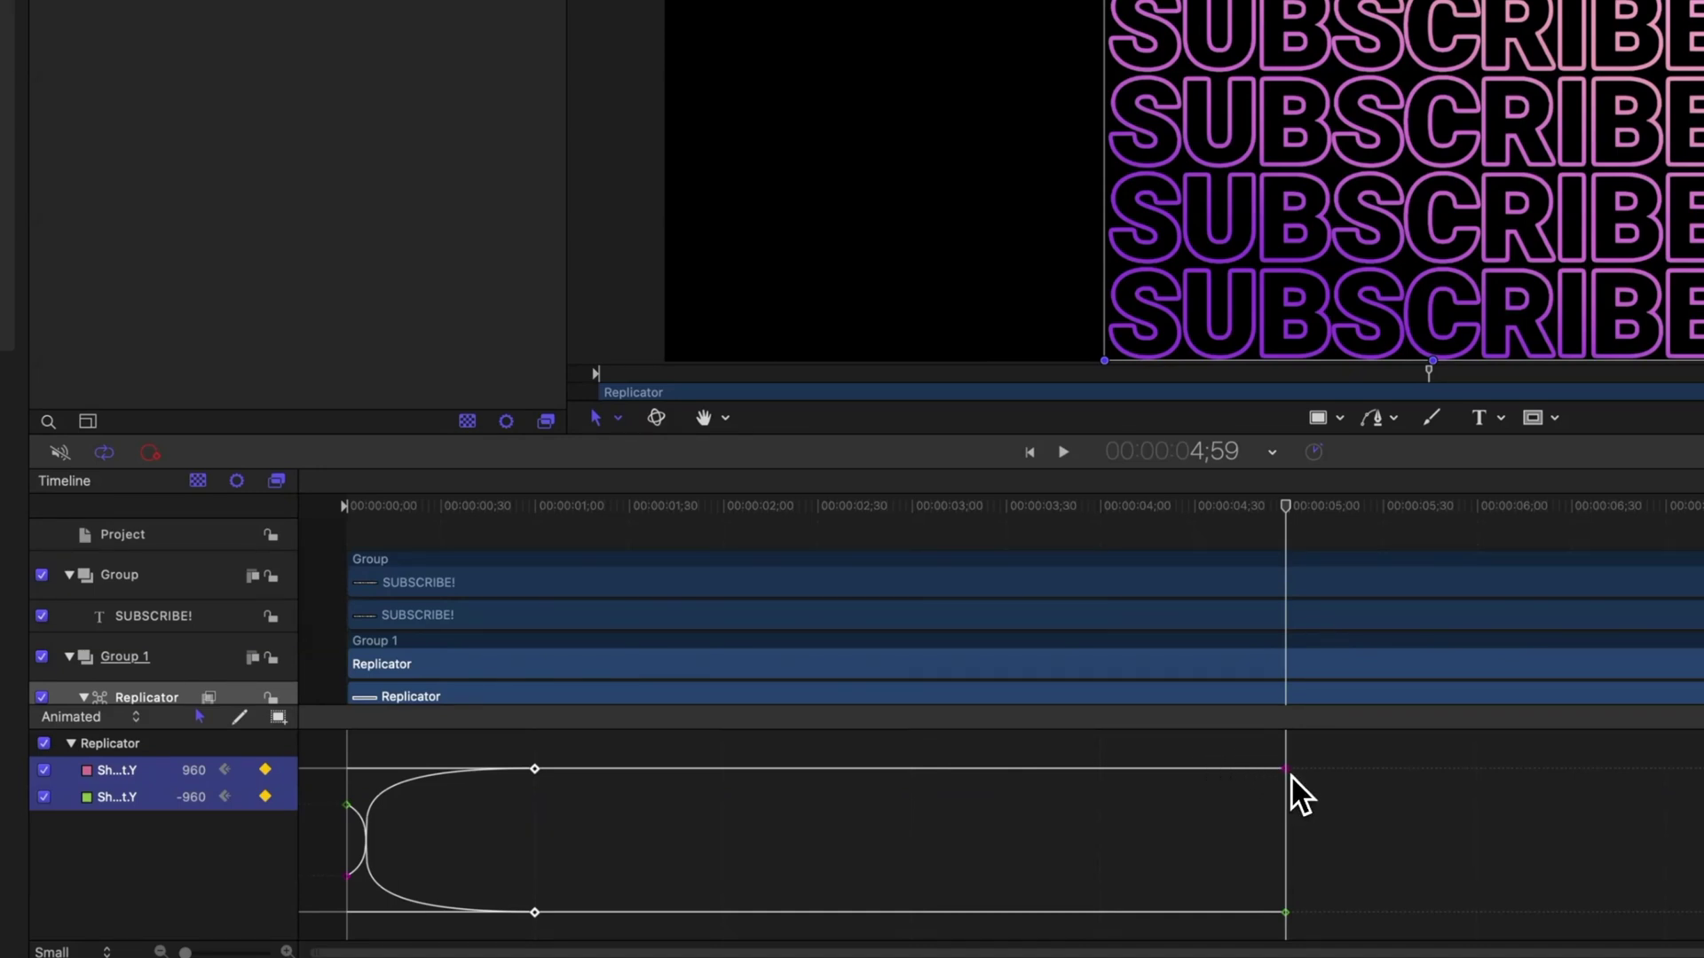
pyautogui.click(287, 771)
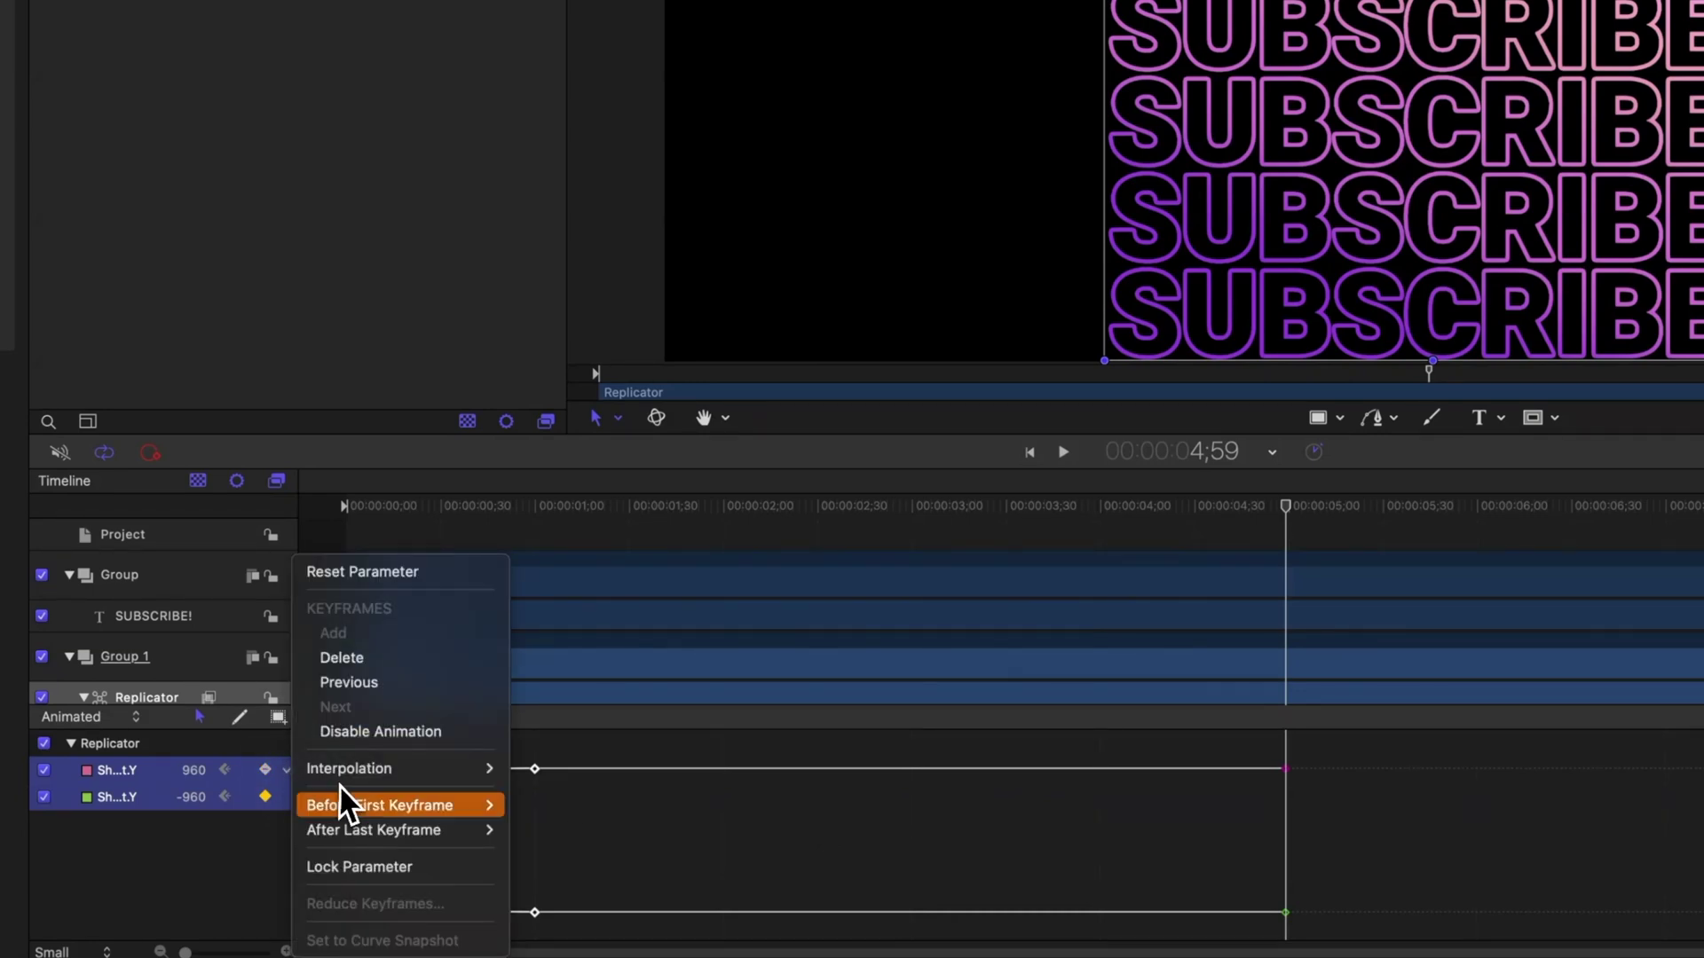
pyautogui.moveTo(442, 832)
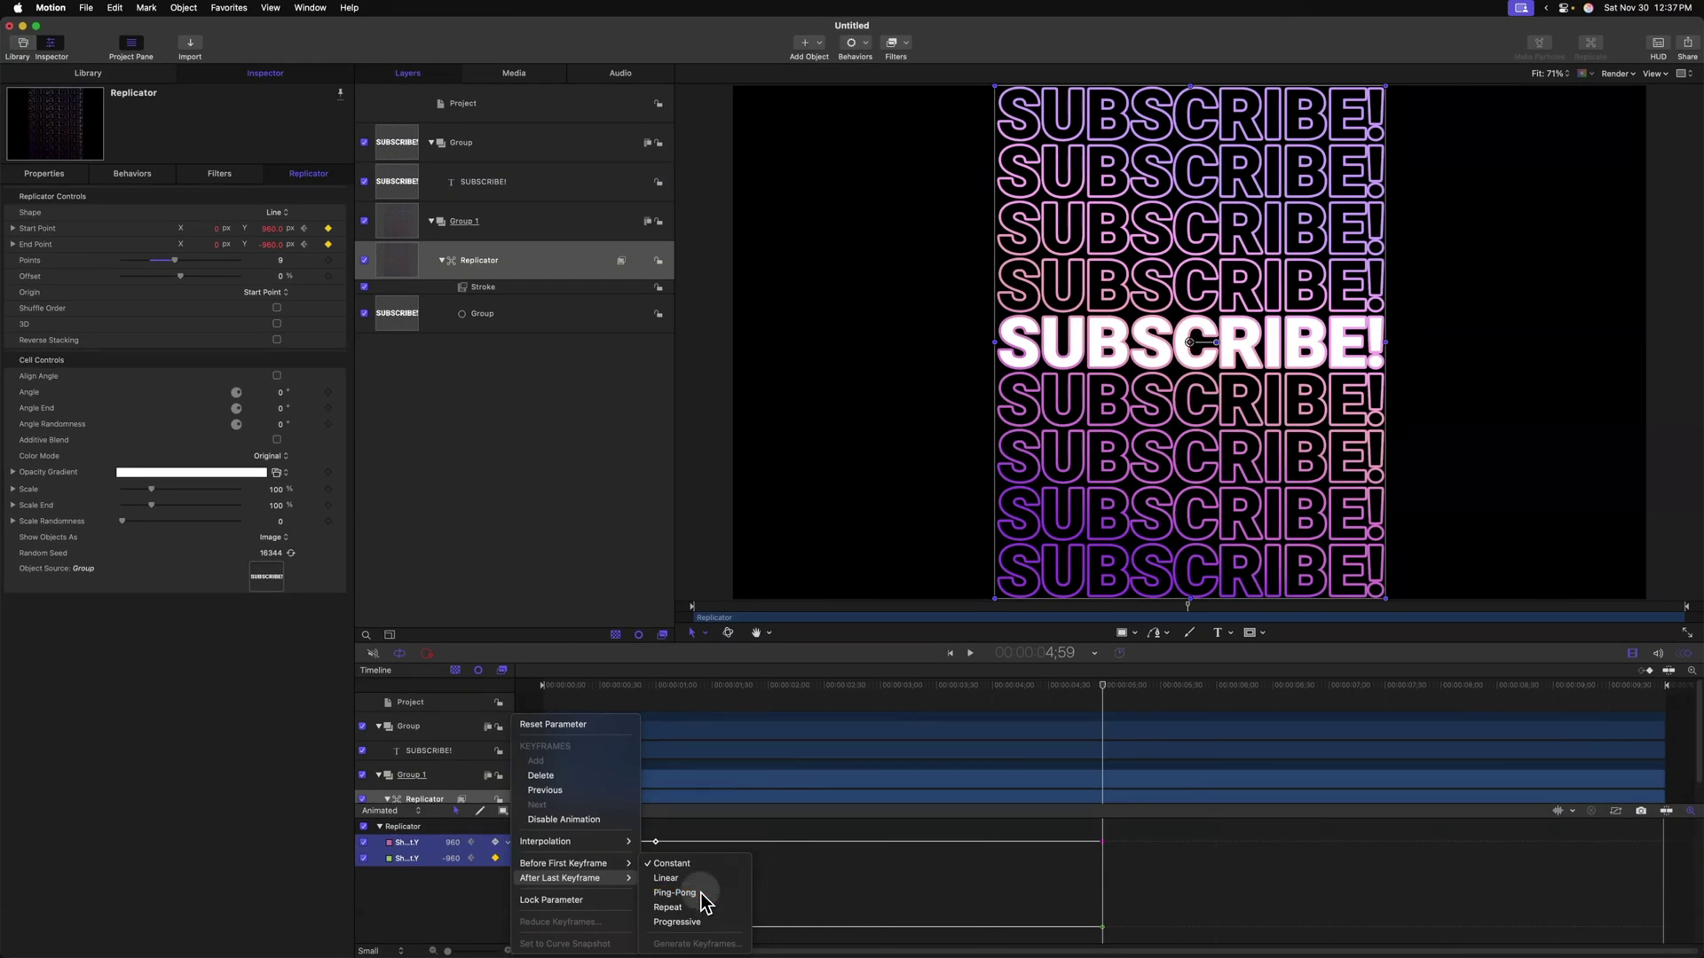
pyautogui.click(637, 866)
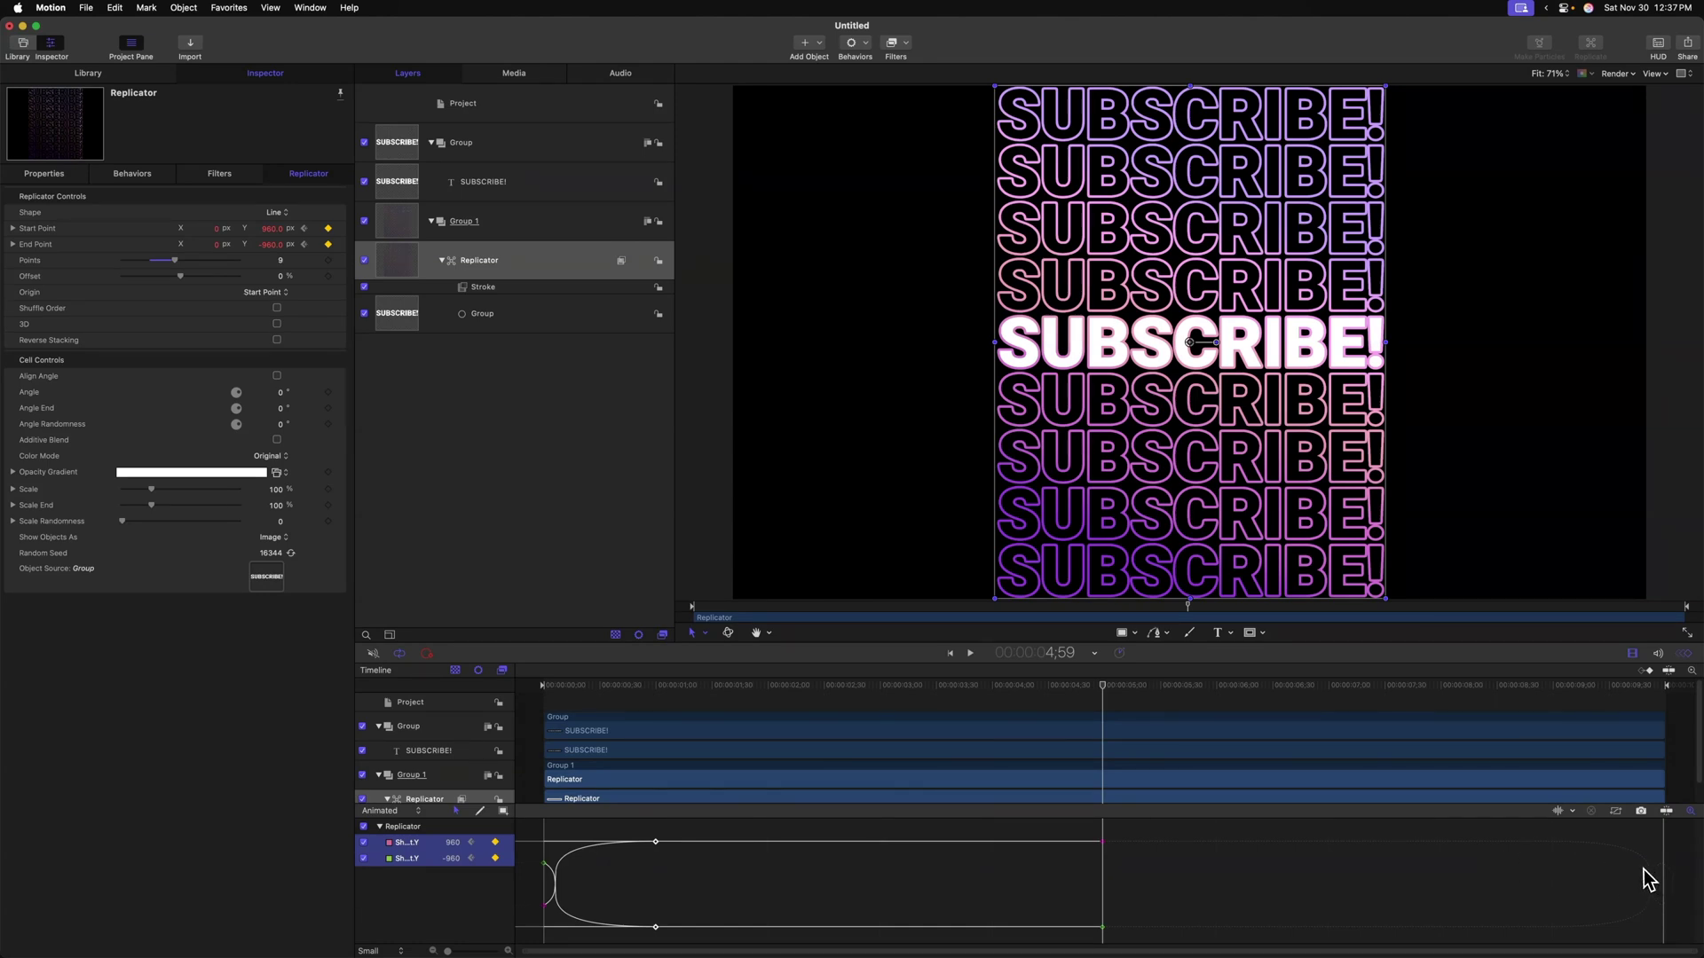
# Play the animation from the start to preview the ping-pong collapse
pyautogui.moveTo(1105, 687); pyautogui.dragTo(559, 683)
pyautogui.press('space')
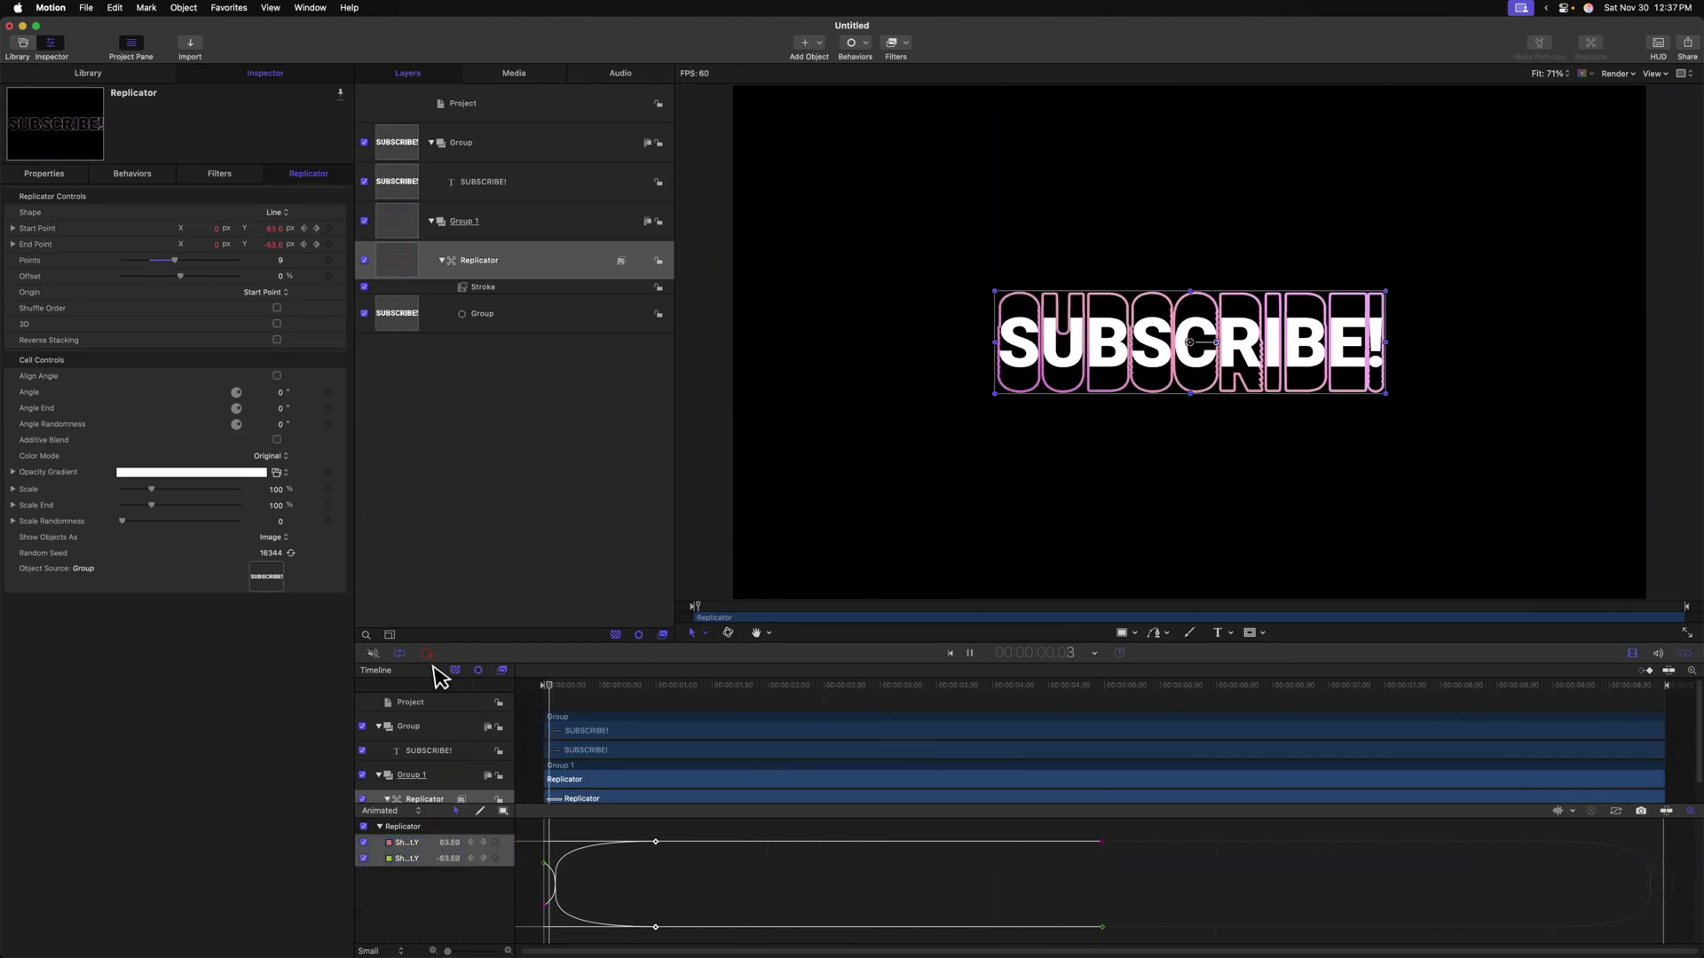
pyautogui.click(1528, 683)
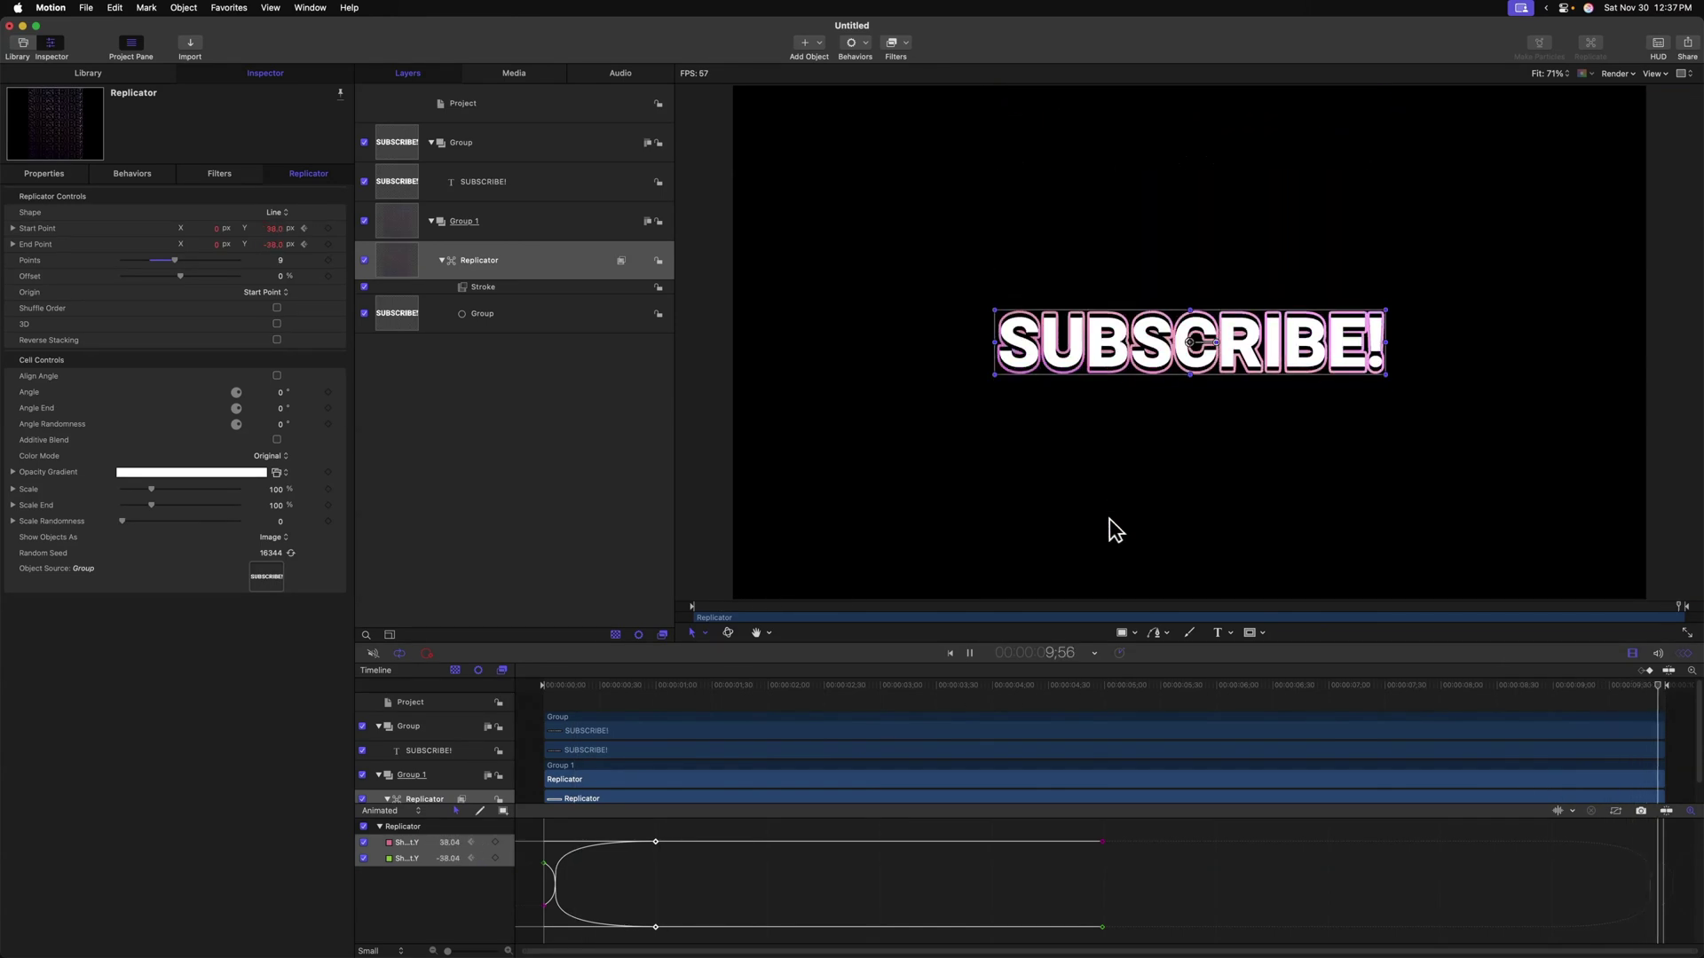
pyautogui.press('space')
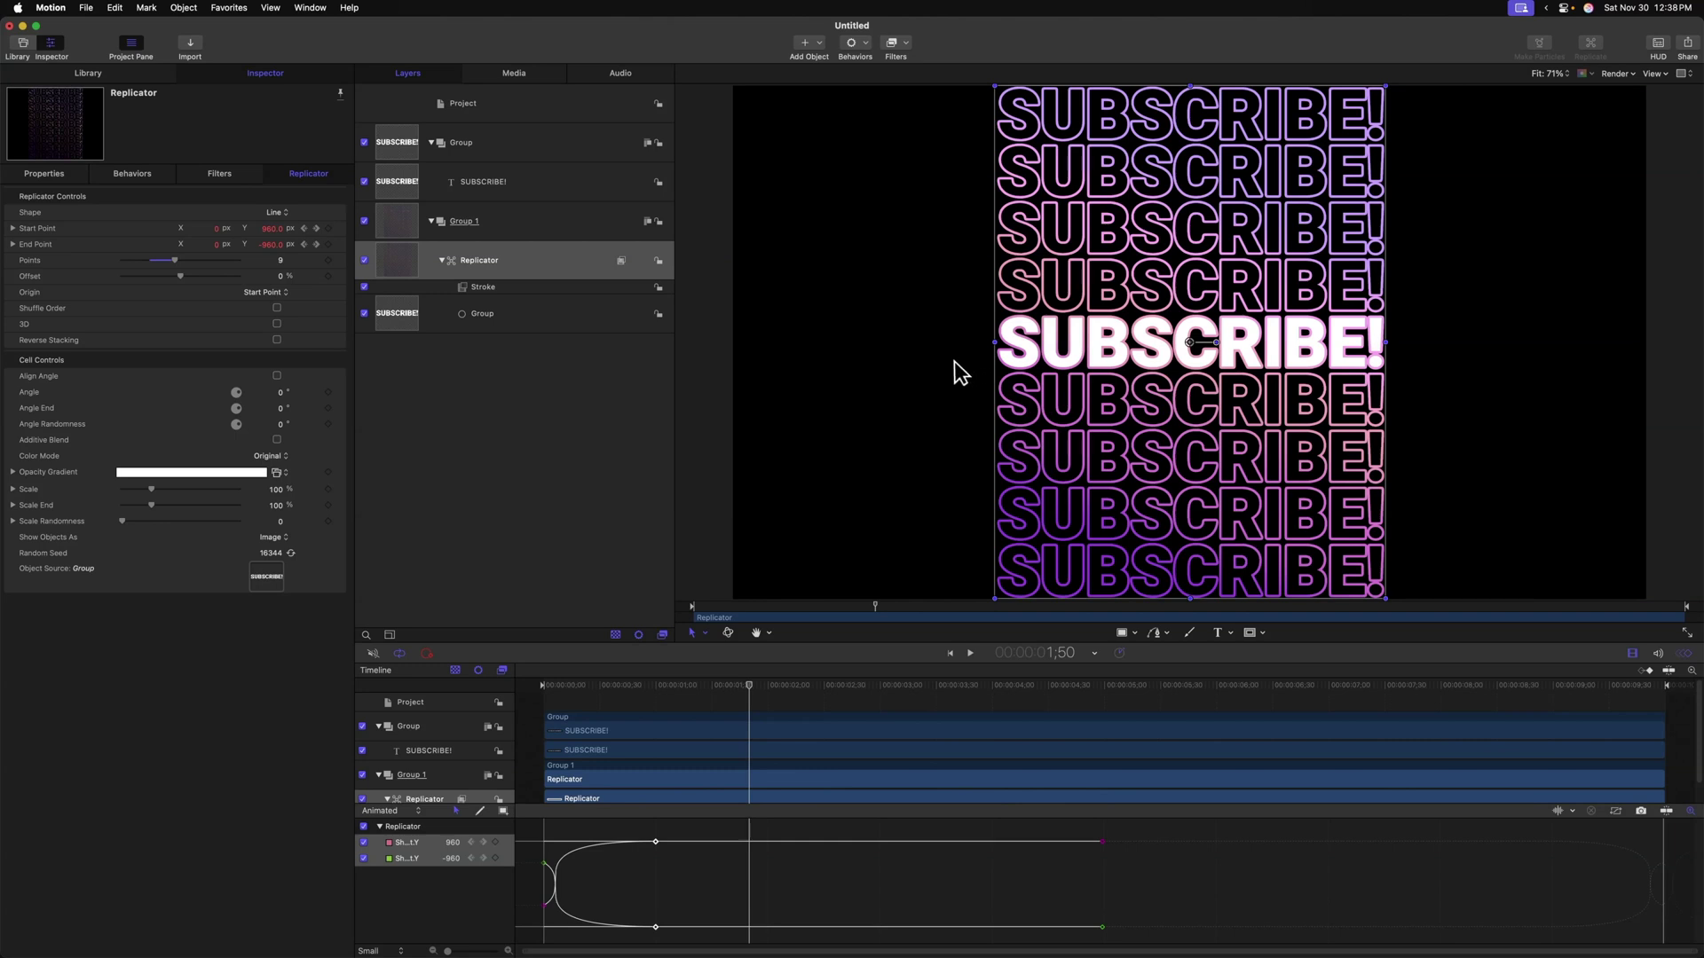
# Replace the SUBSCRIBE! text with APPLE MOTION MASTERCLASS and reduce the size from 288 to 255
pyautogui.click(509, 181)
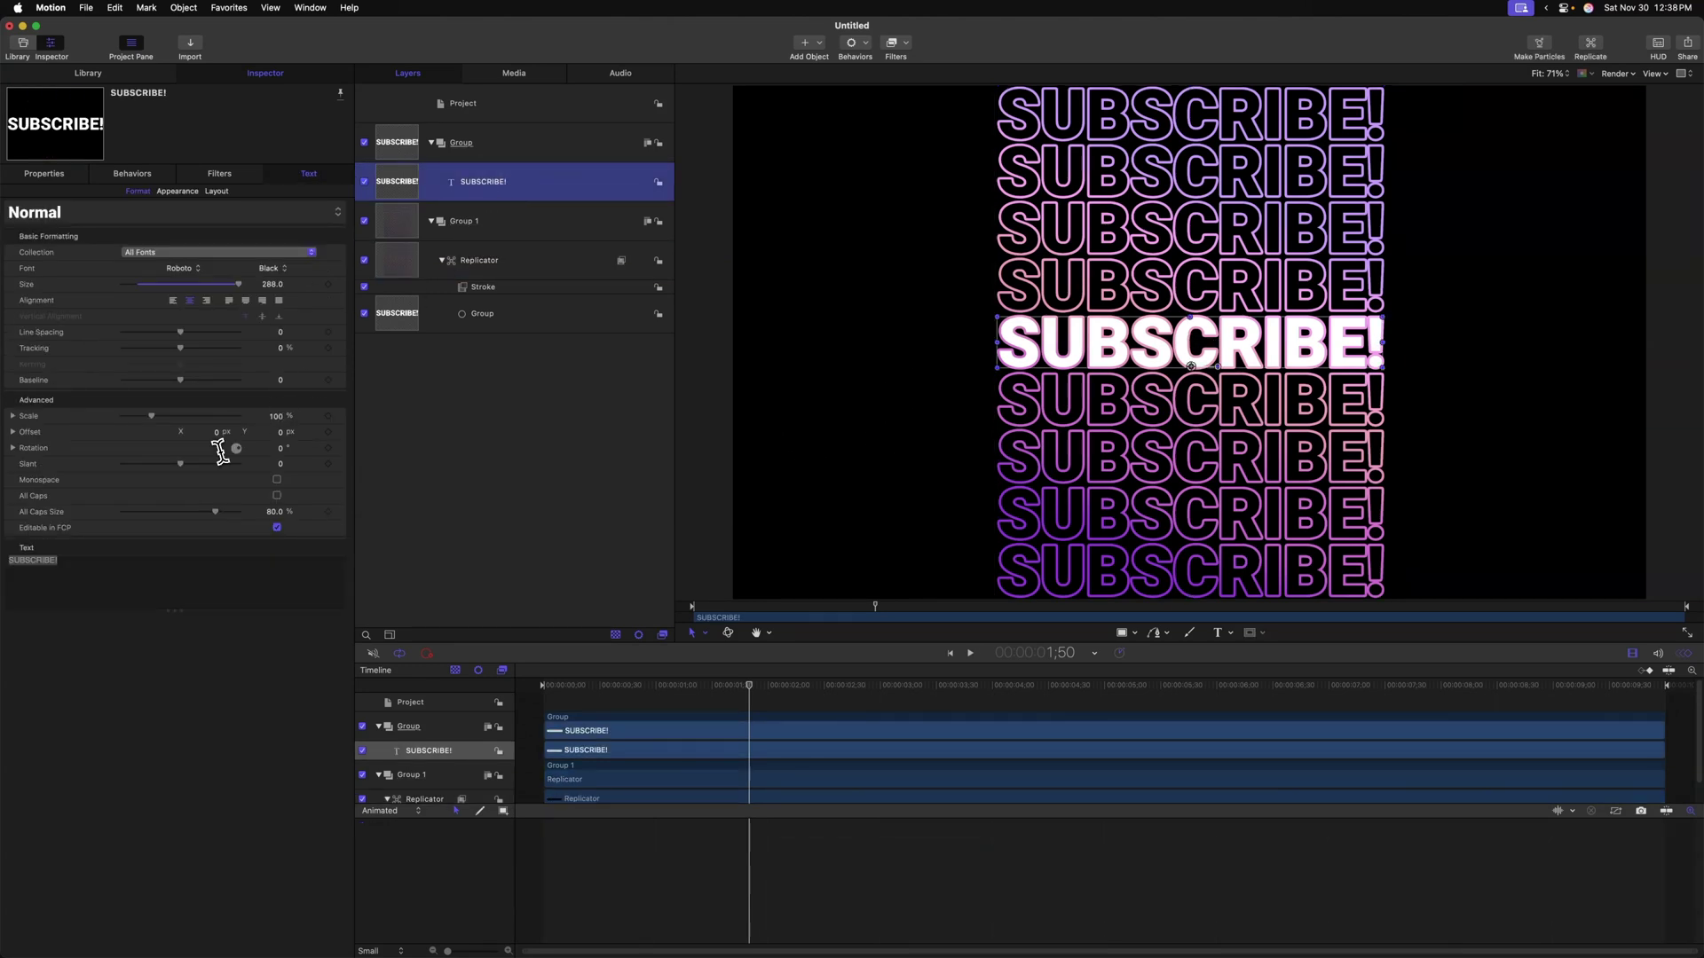
pyautogui.click(120, 571)
pyautogui.tripleClick(121, 571)
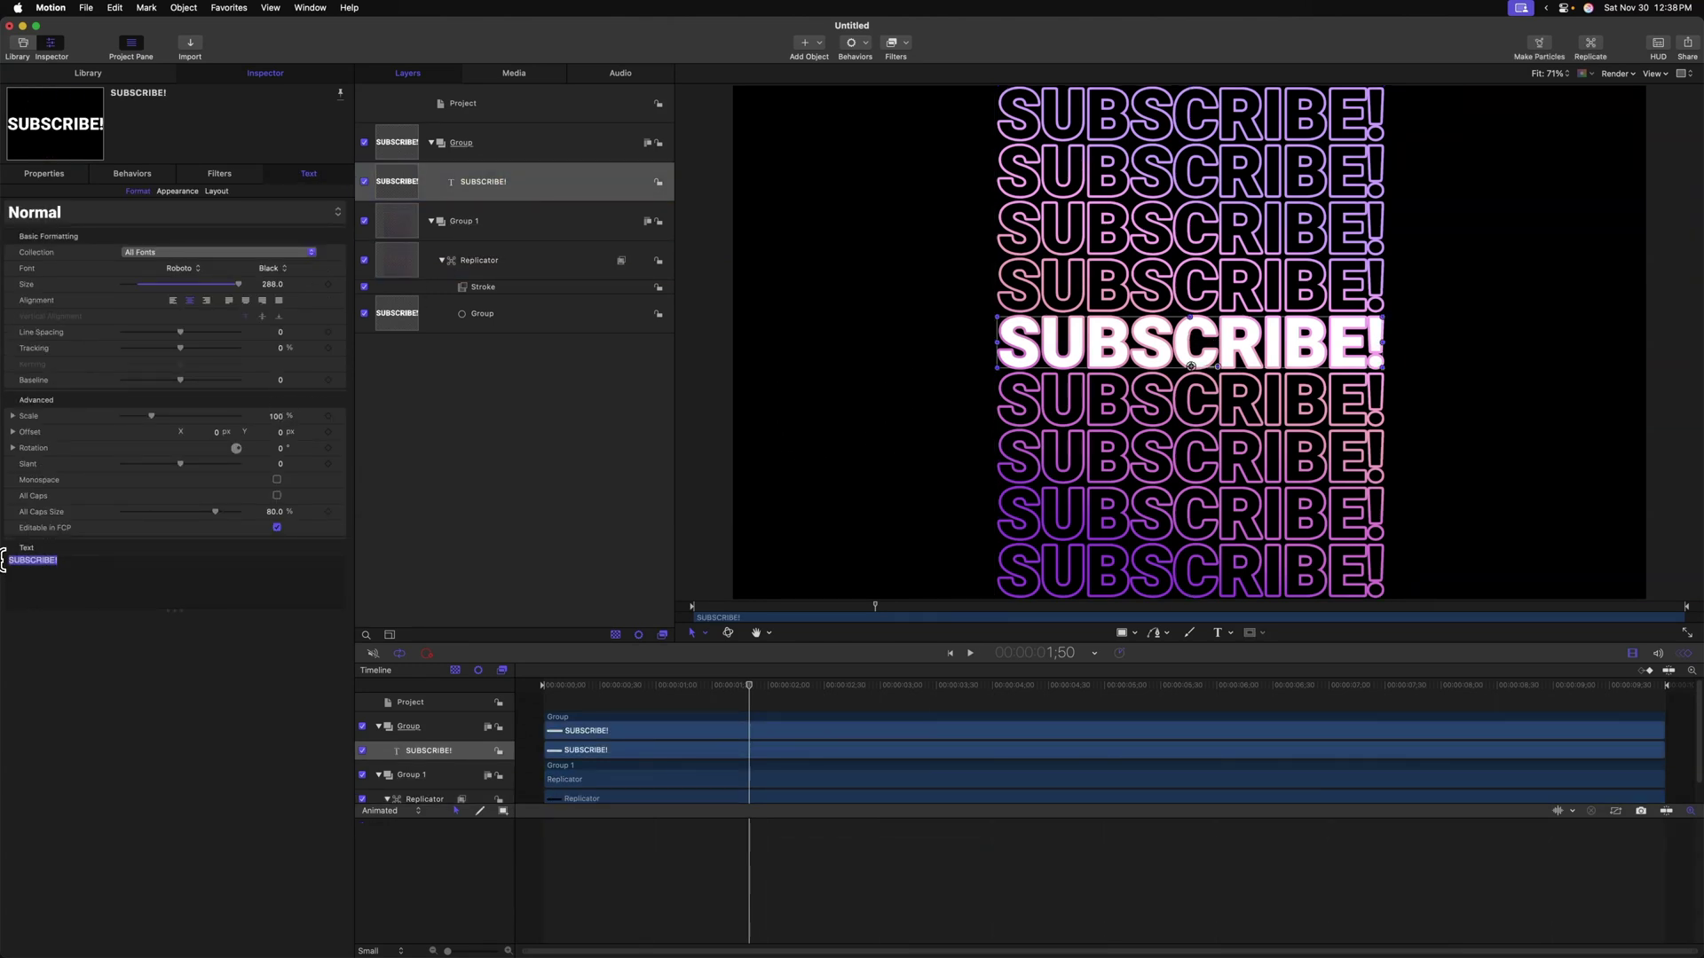
pyautogui.write('APPLE MOTION MASTER')
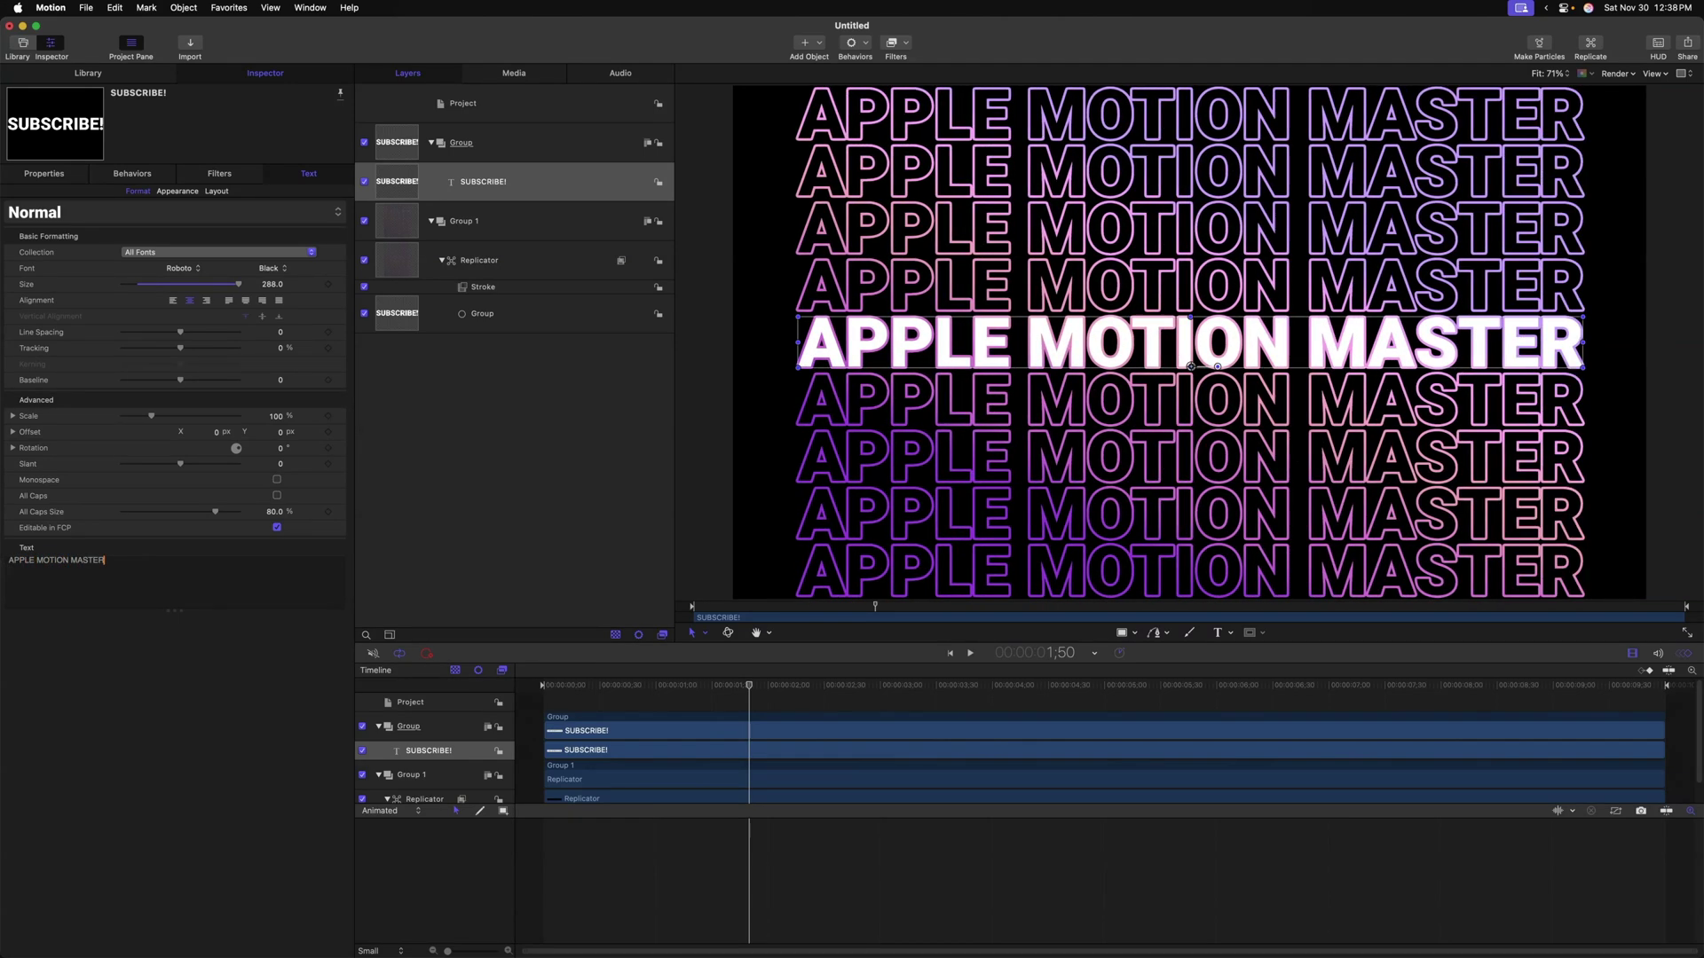
pyautogui.write('CLASS')
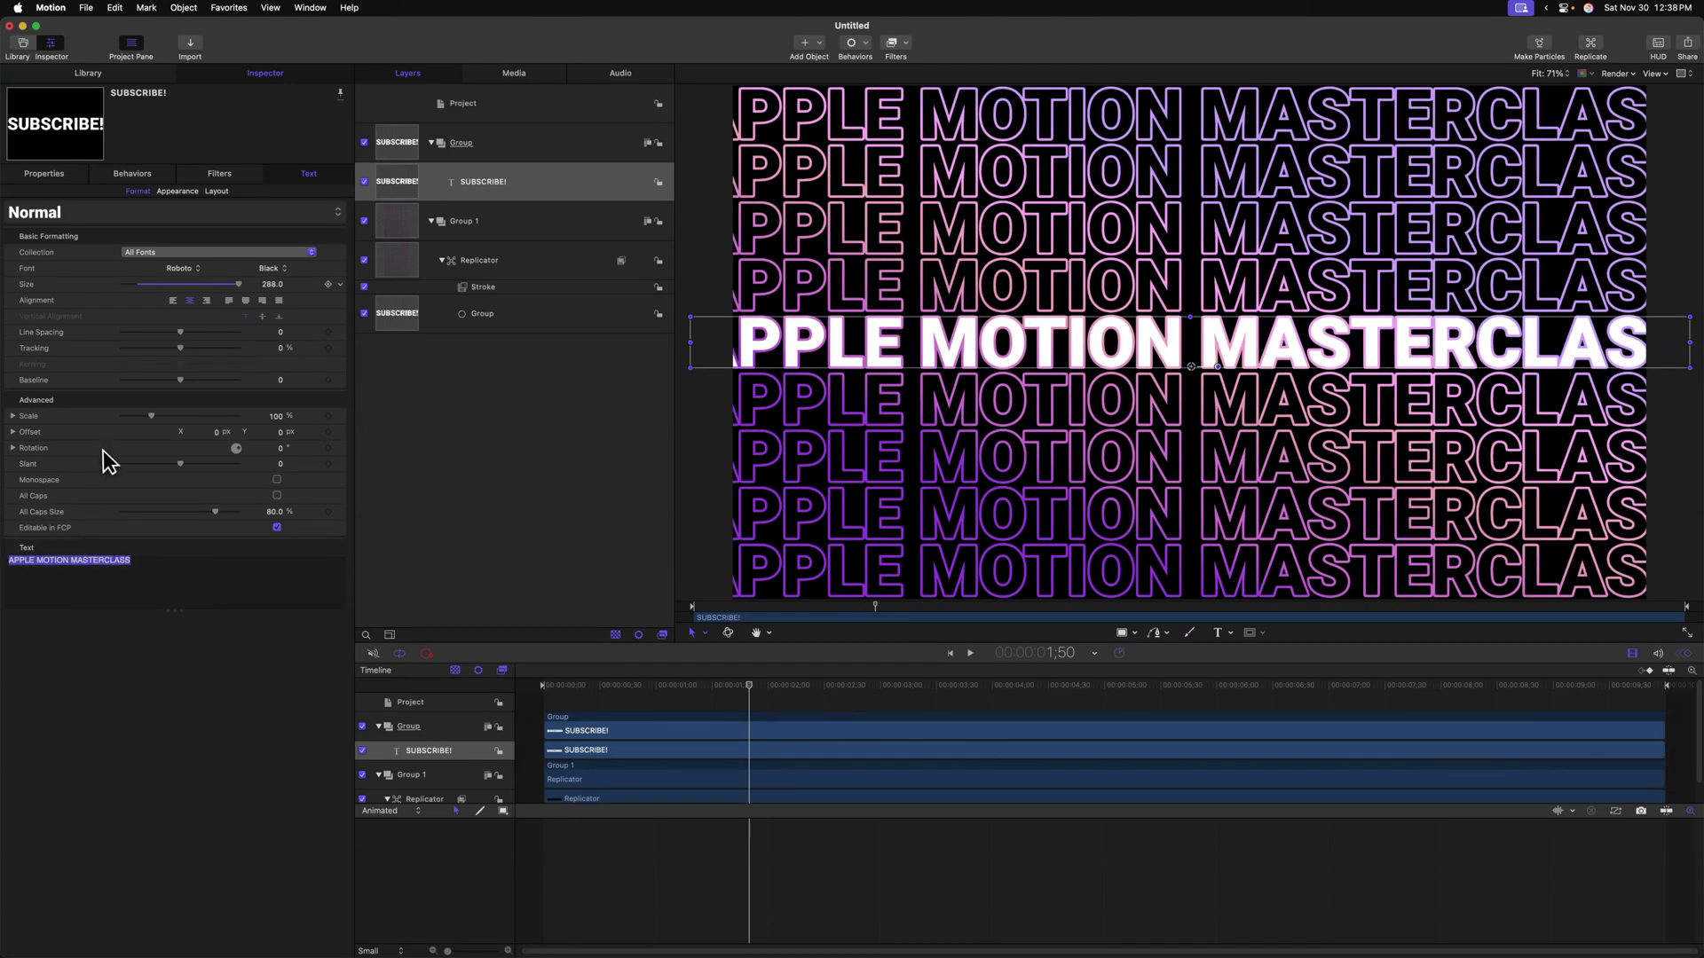
pyautogui.moveTo(232, 284); pyautogui.dragTo(222, 284)
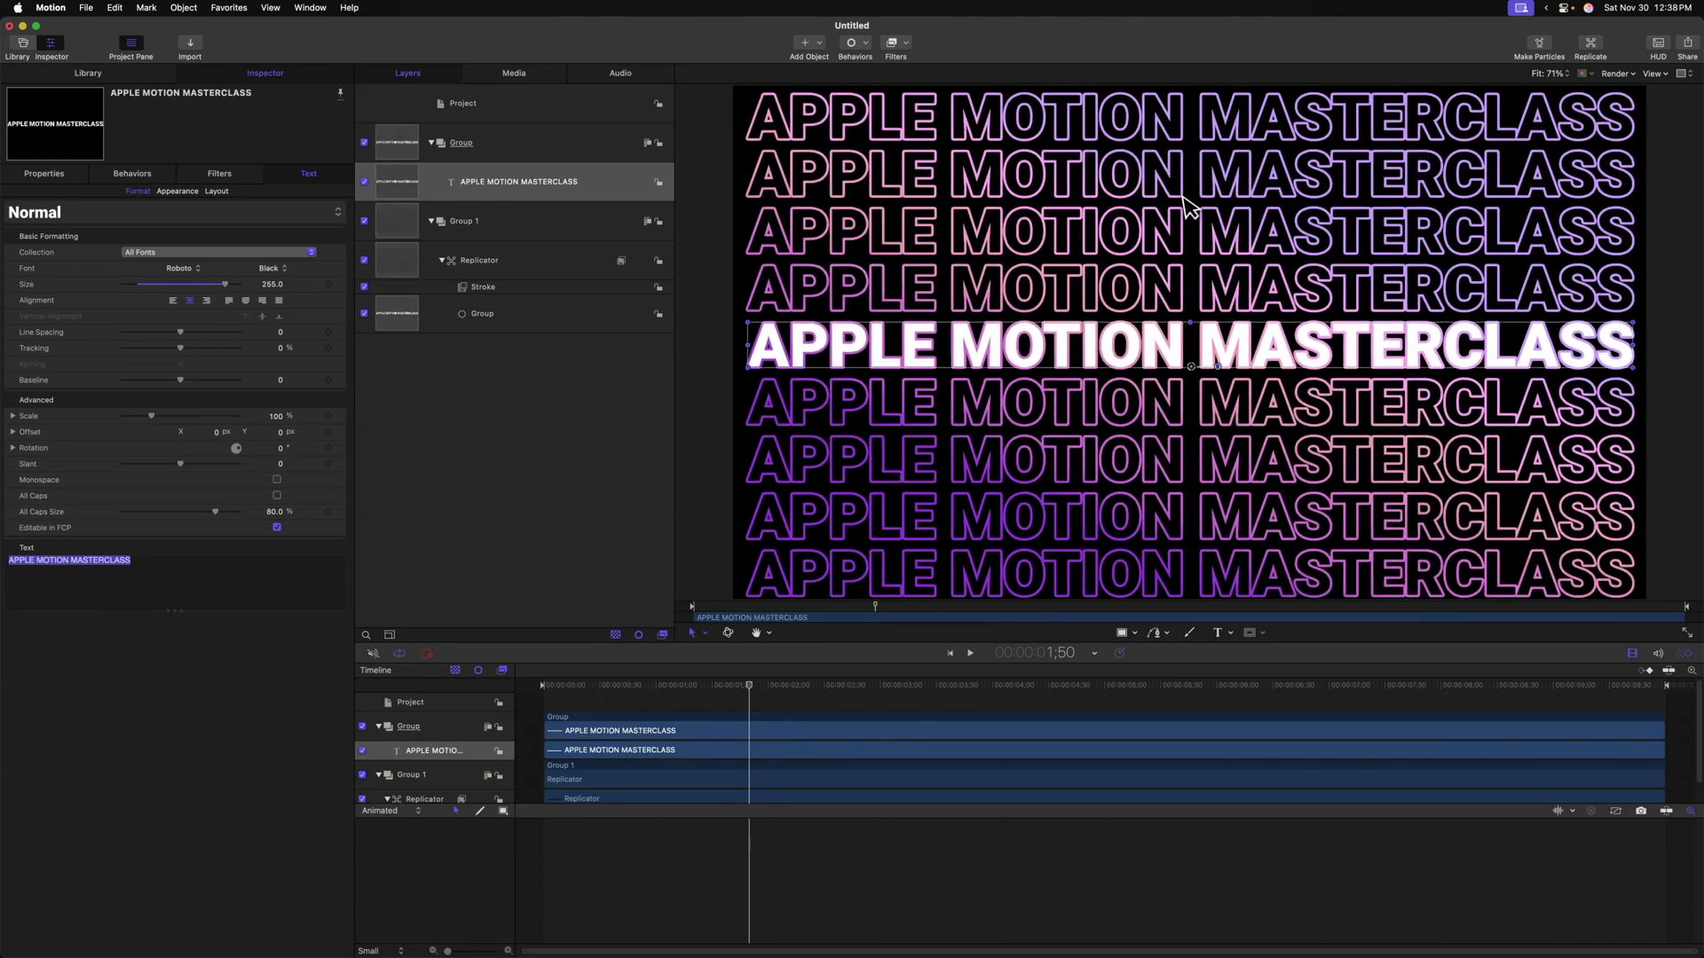
# Preview the new title from the start and drag the replicated title into the edit
pyautogui.moveTo(658, 688); pyautogui.dragTo(464, 689)
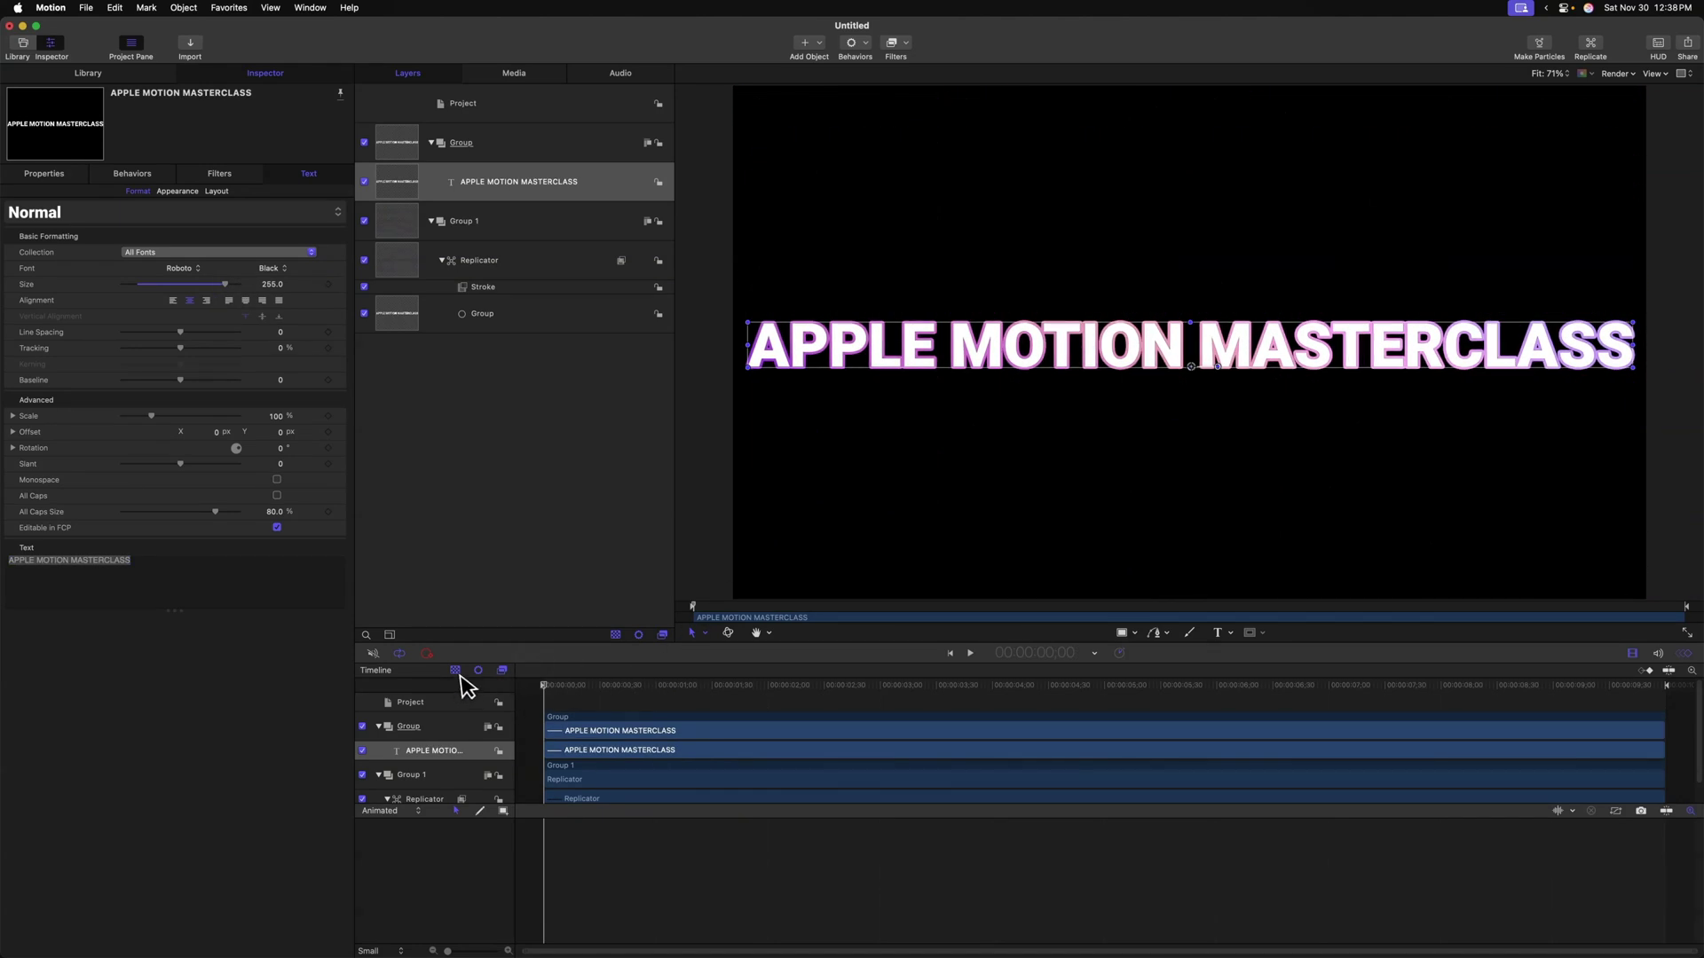
pyautogui.press('space')
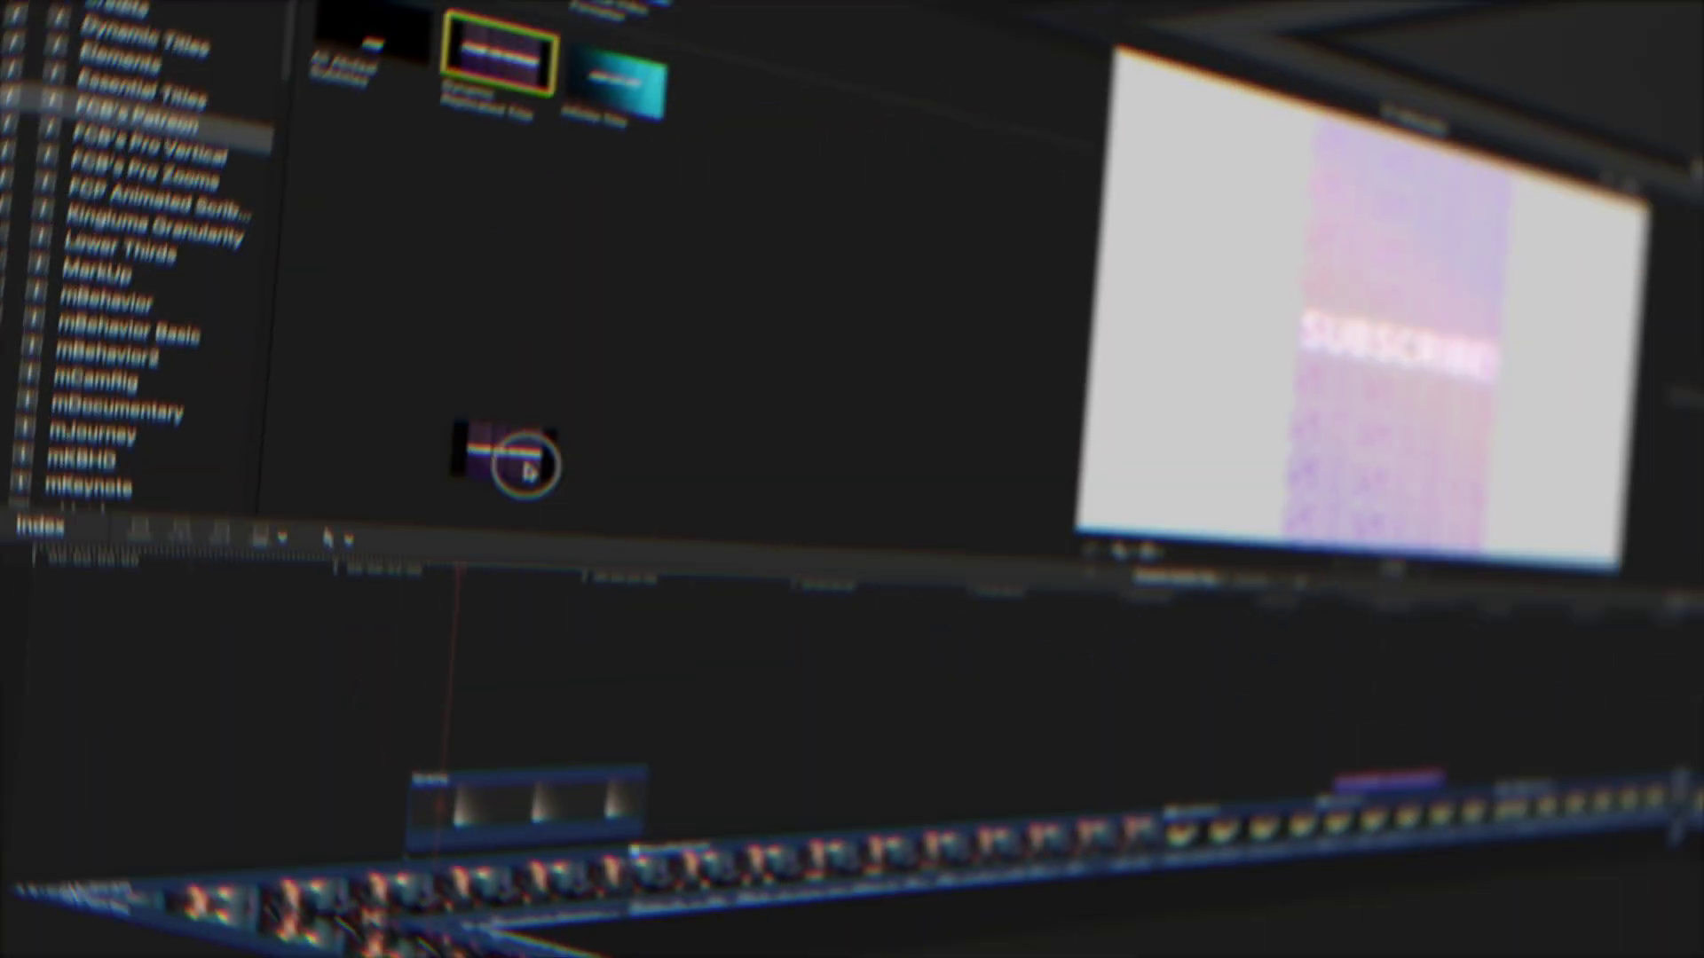
pyautogui.moveTo(513, 464); pyautogui.dragTo(476, 688)
# Place the title above the Grainy clip and add '& SUBSCRIBE!' so it reads LIKE & SUBSCRIBE!
pyautogui.moveTo(448, 383); pyautogui.dragTo(448, 384)
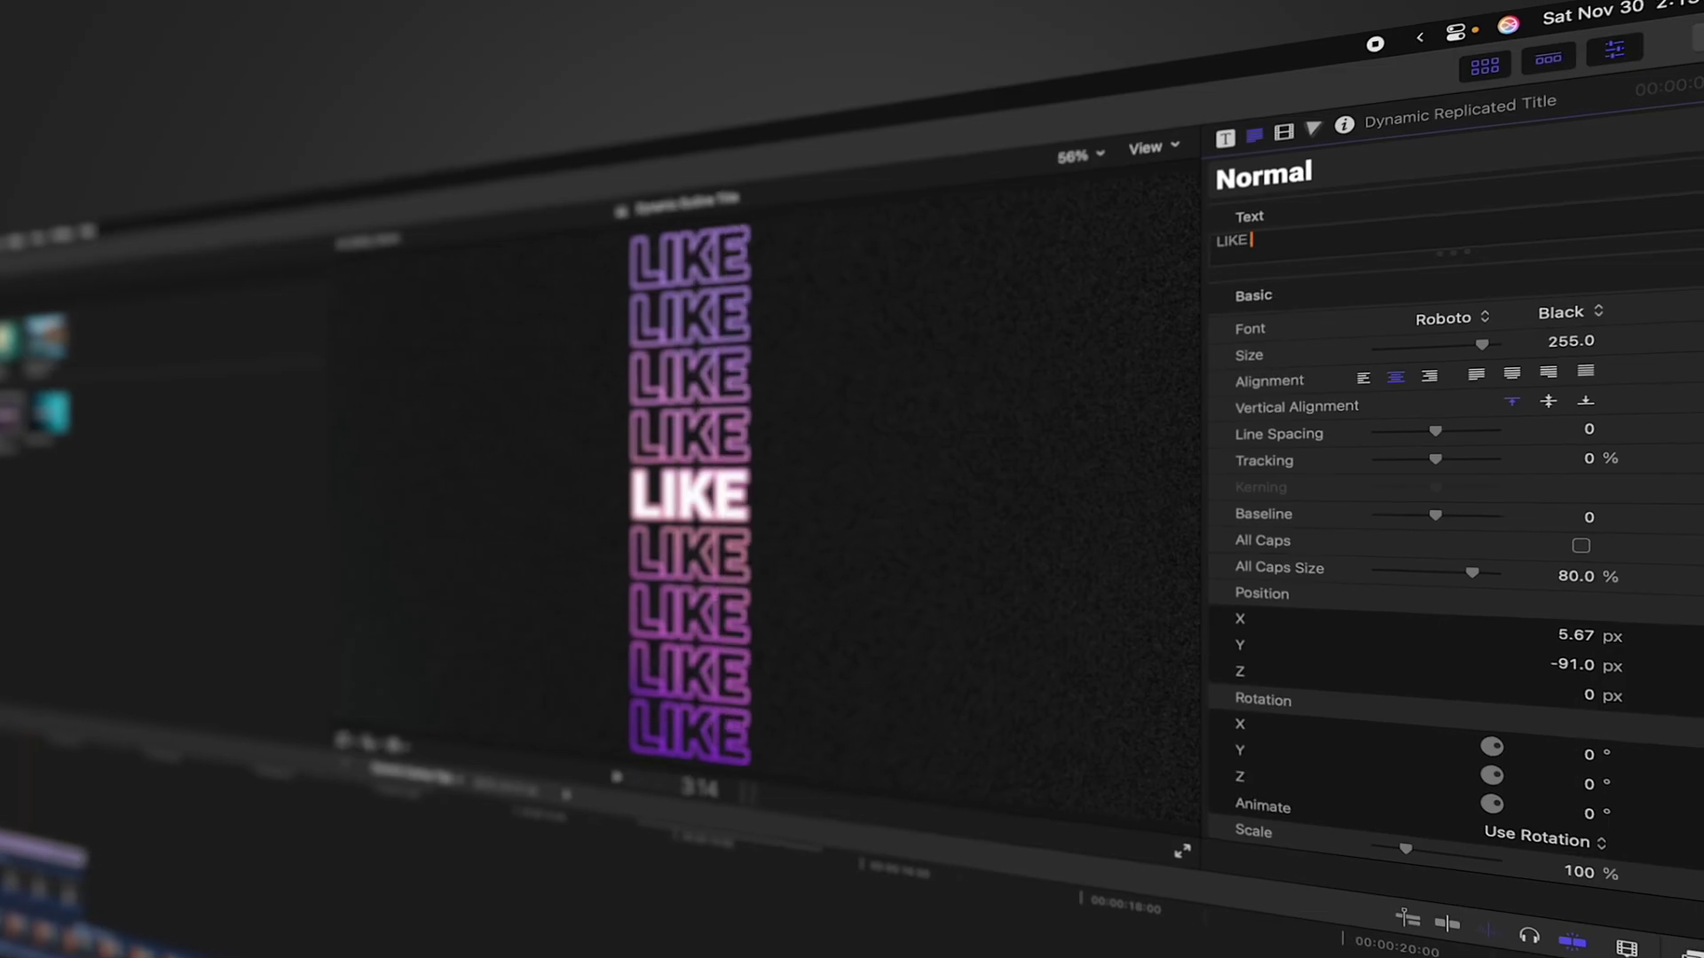
pyautogui.write('& SUBSCRIBE!')
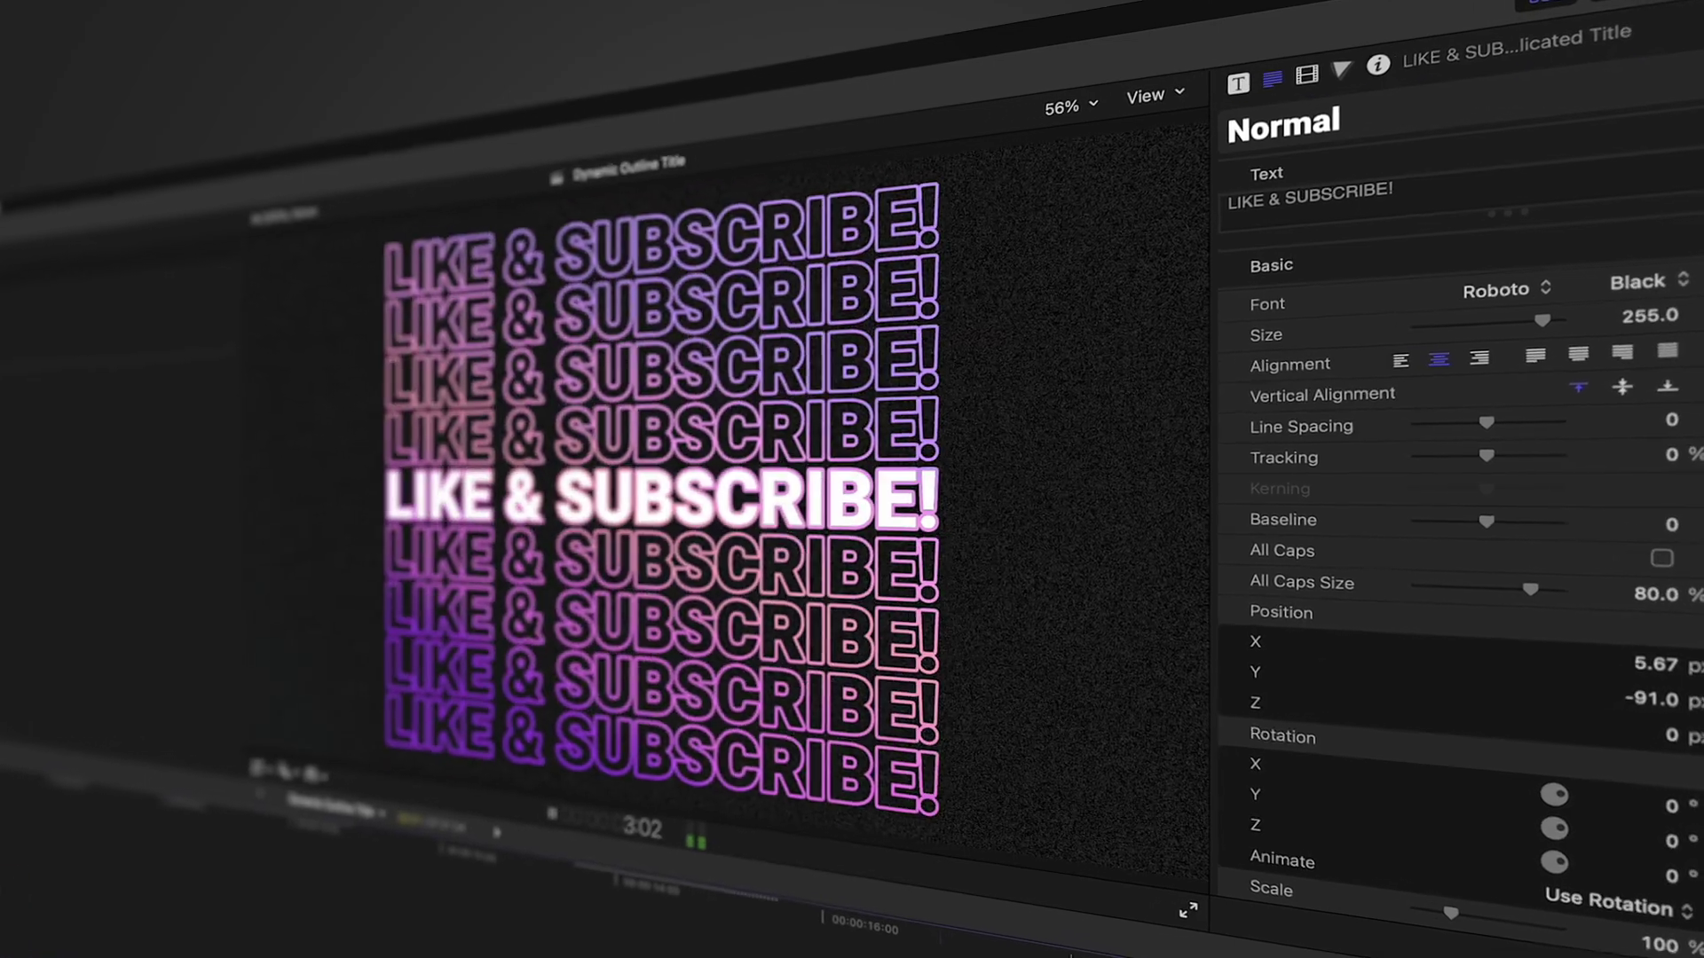